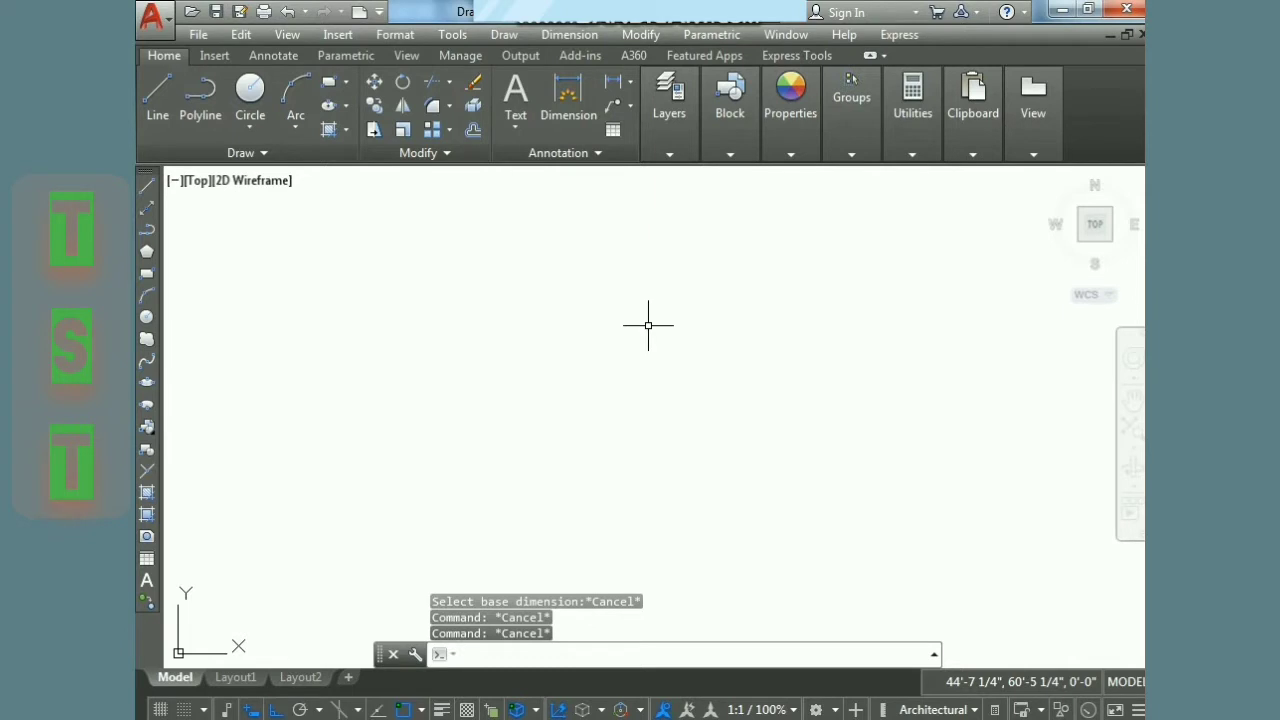
Step: Start the Baseline dimension command from the Dimension menu in the empty drawing
left_click(595, 40)
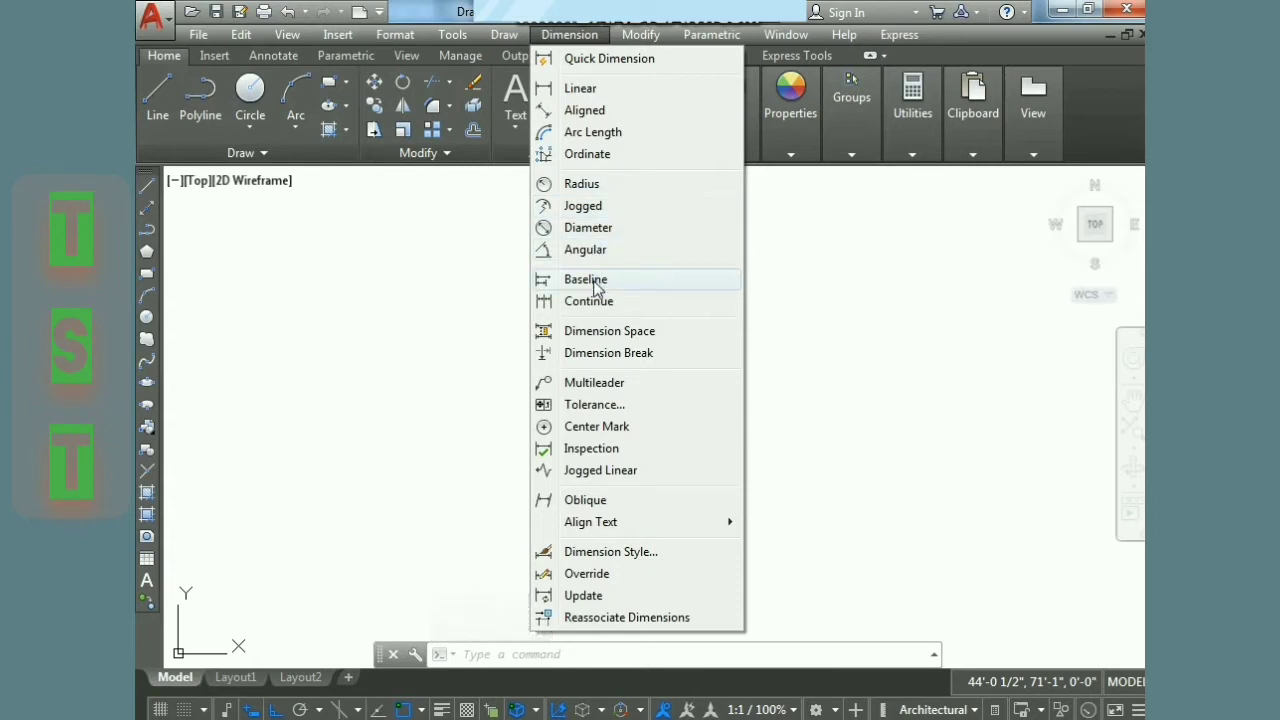
left_click(586, 281)
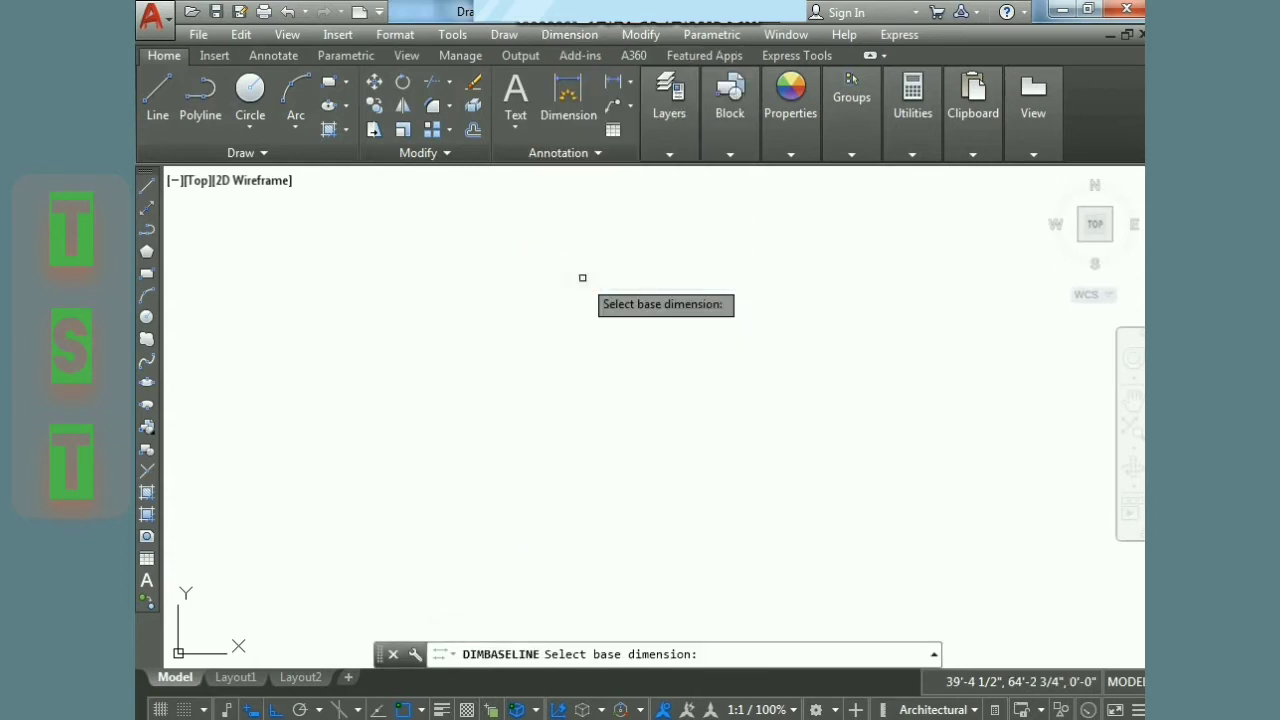
Step: Draw a closed 20' by 20' square from four Line segments with Ortho on
left_click(150, 105)
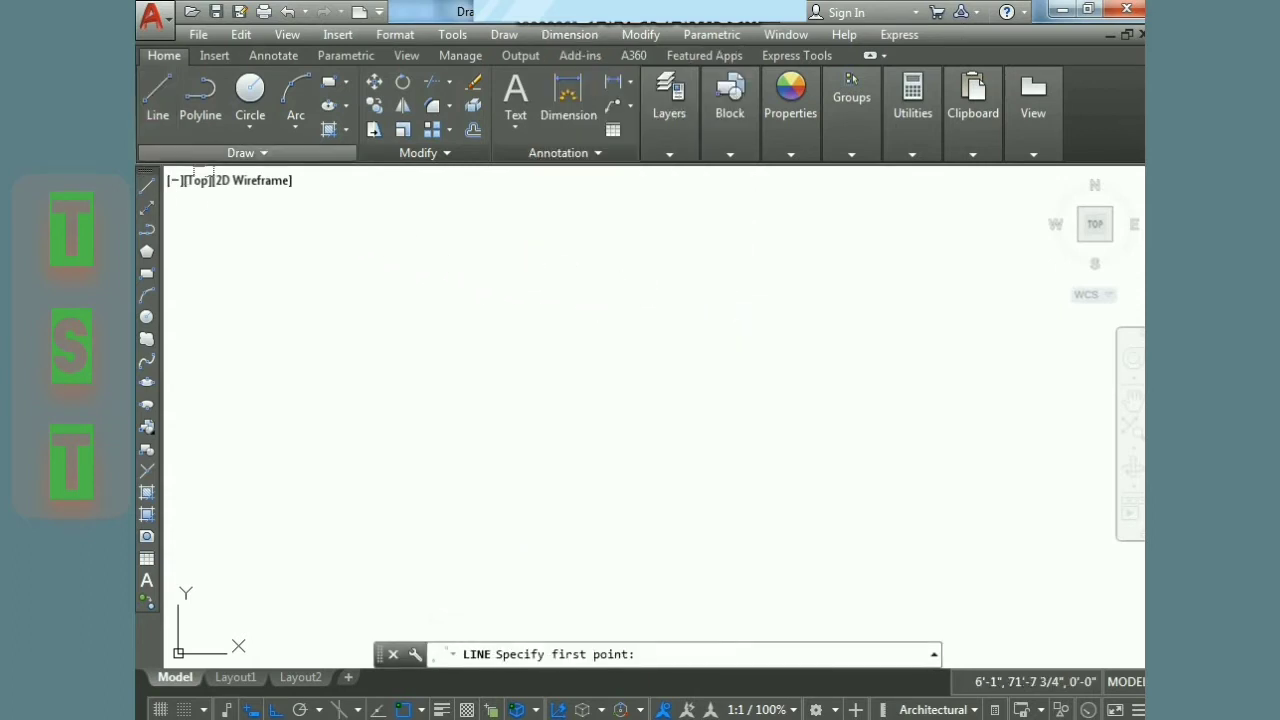
left_click(416, 296)
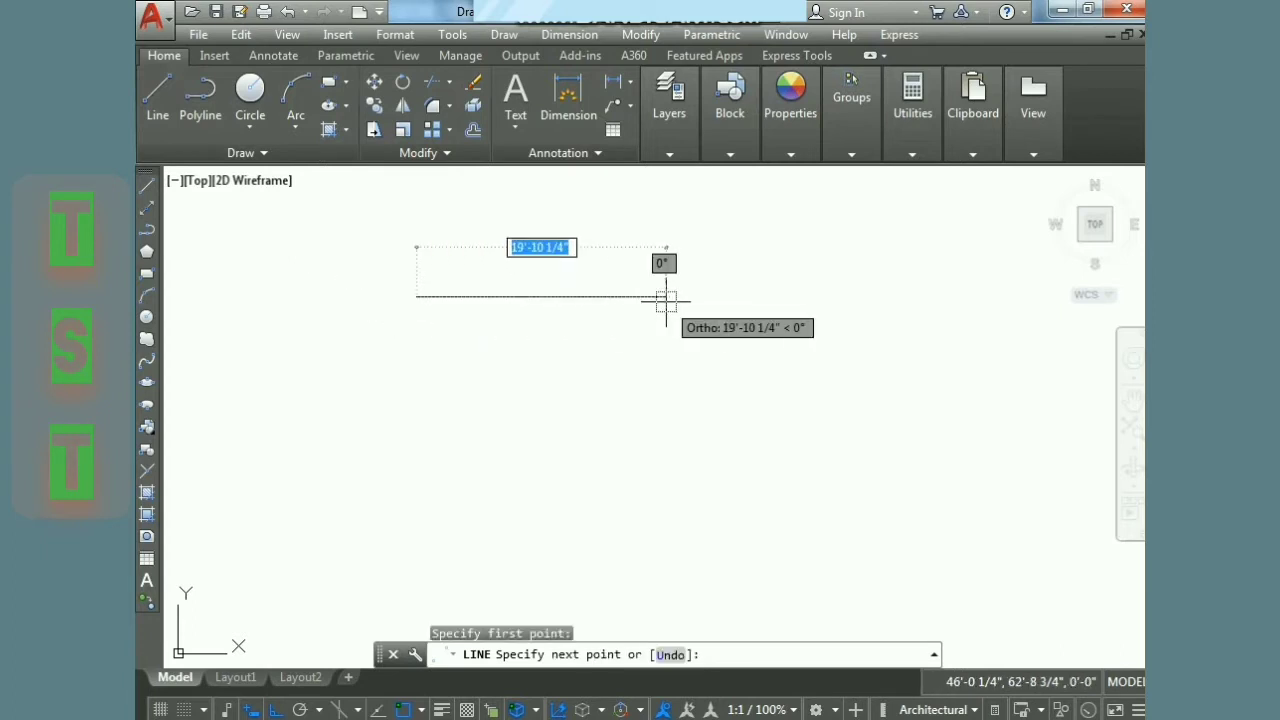
type("20")
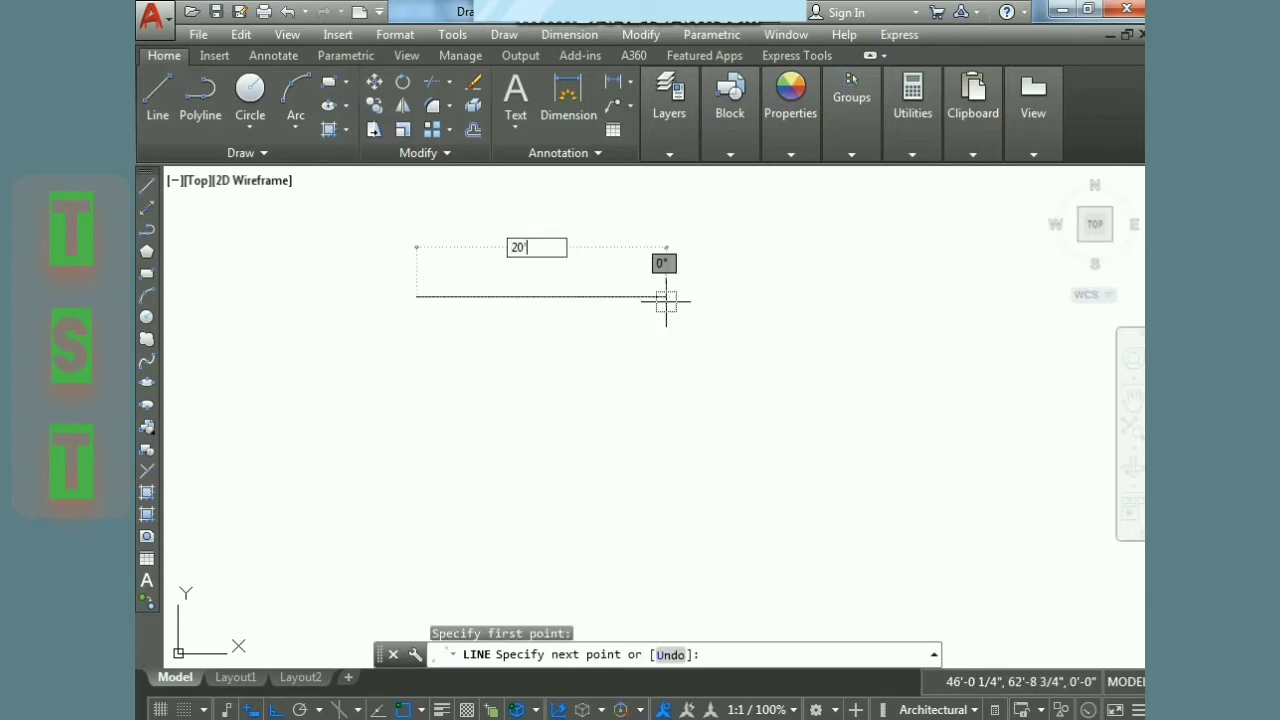
key("Return")
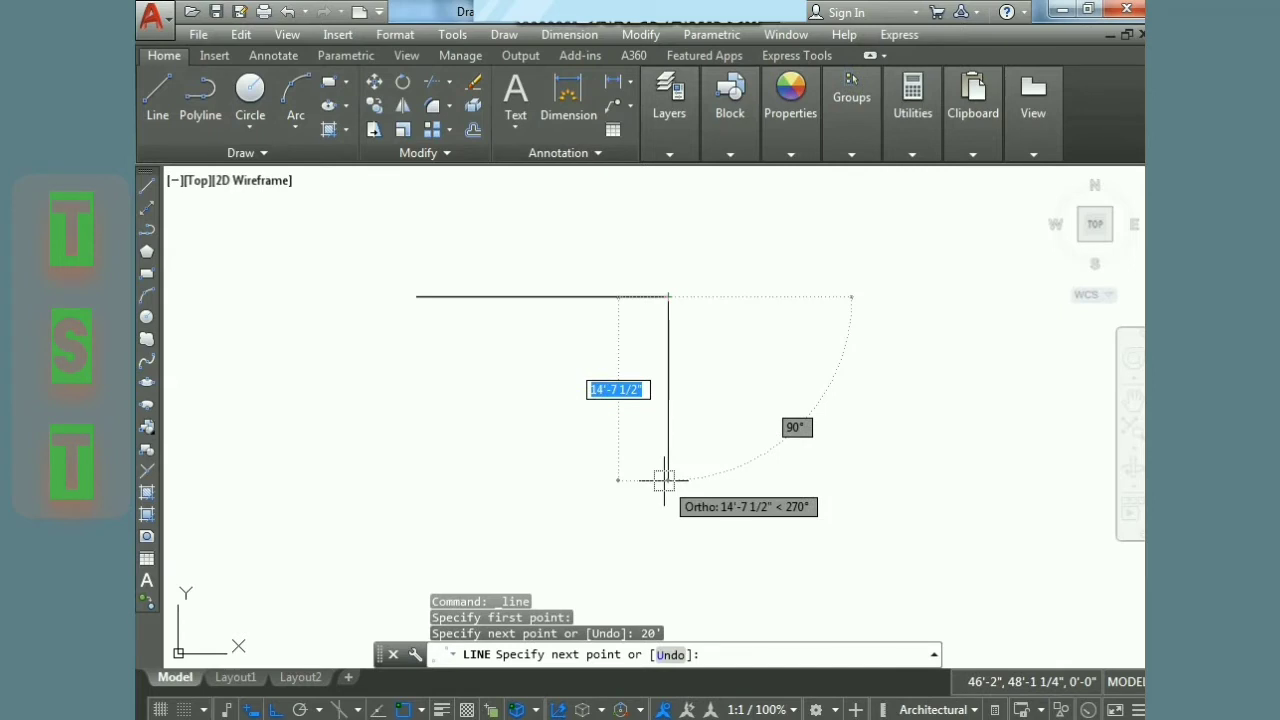
type("20")
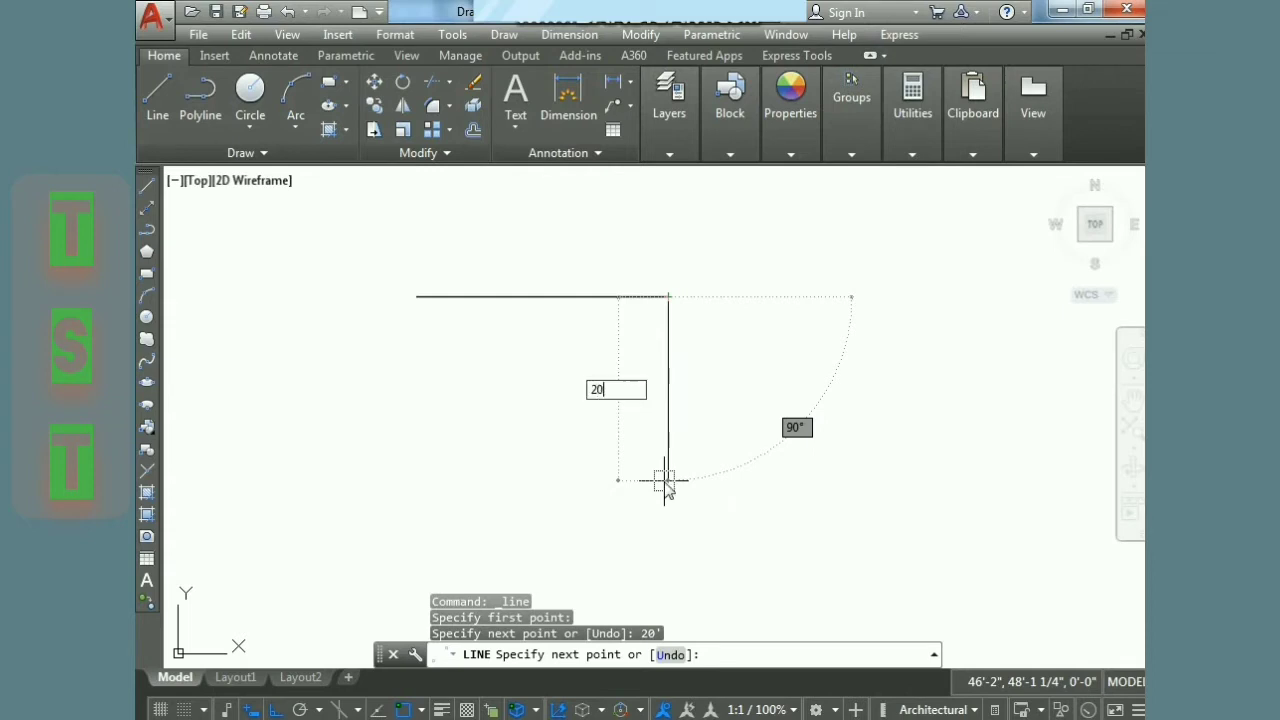
key("Return")
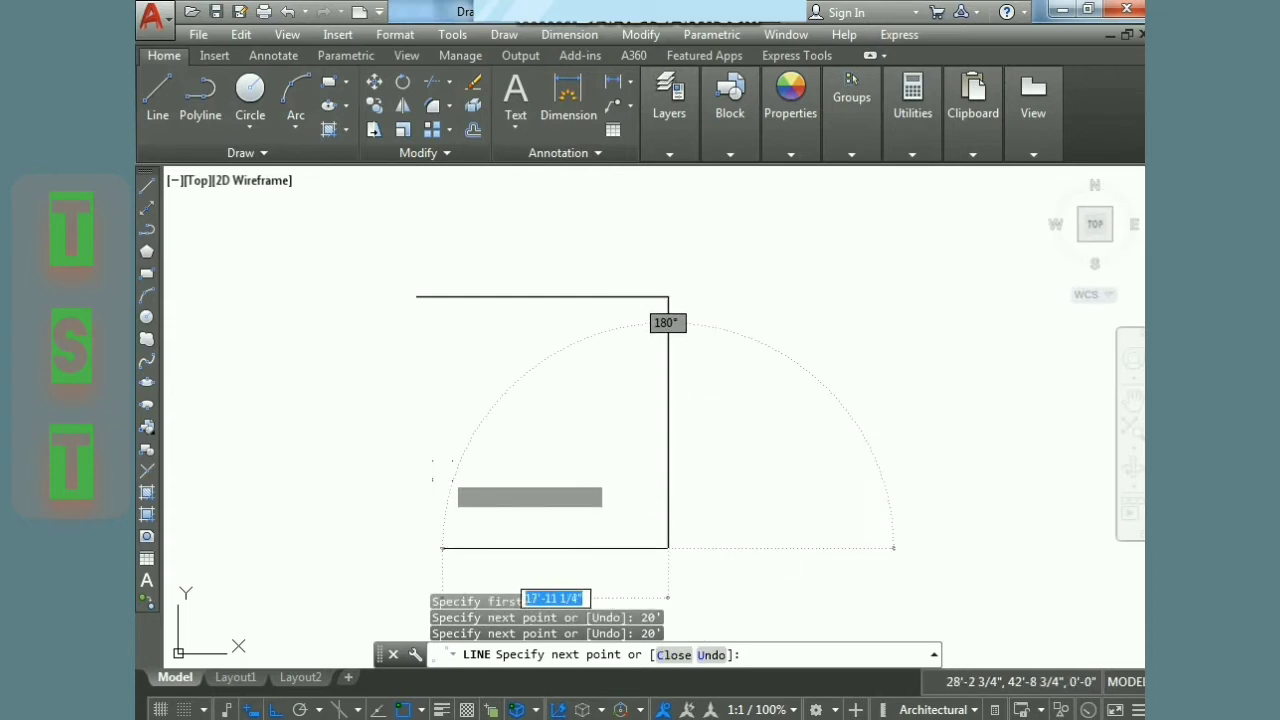
type("2")
key("Return")
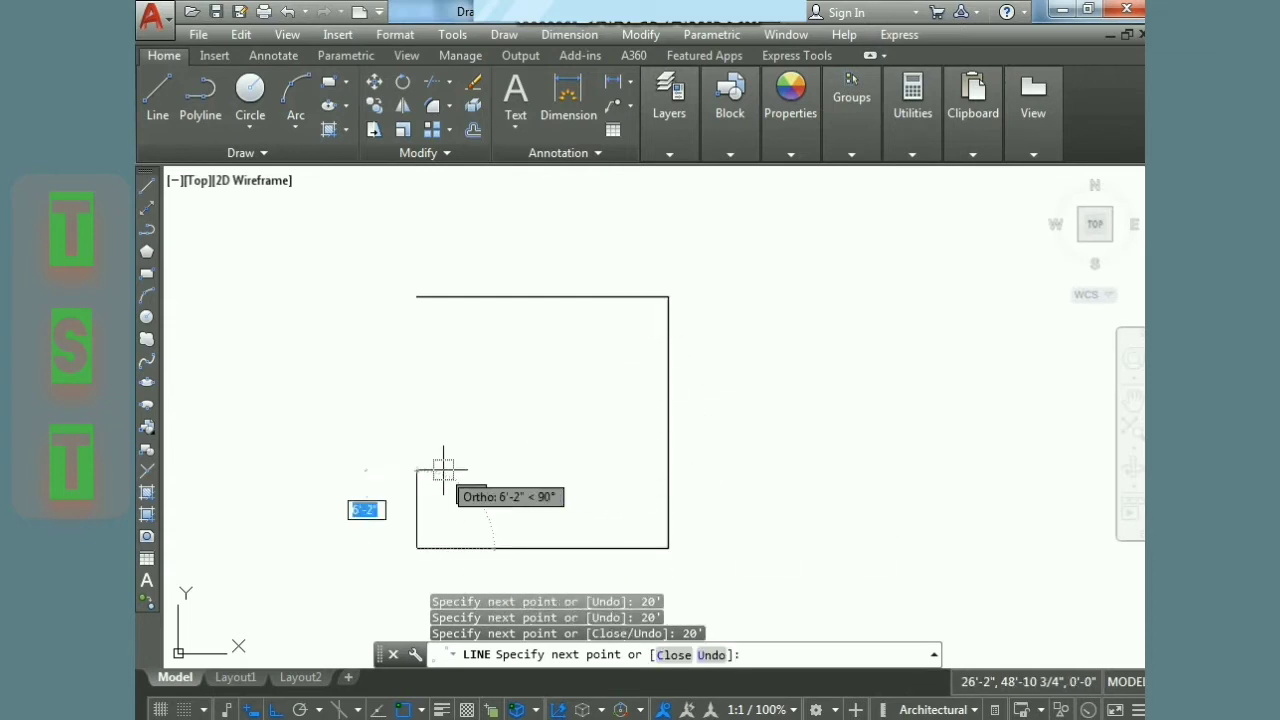
type("20")
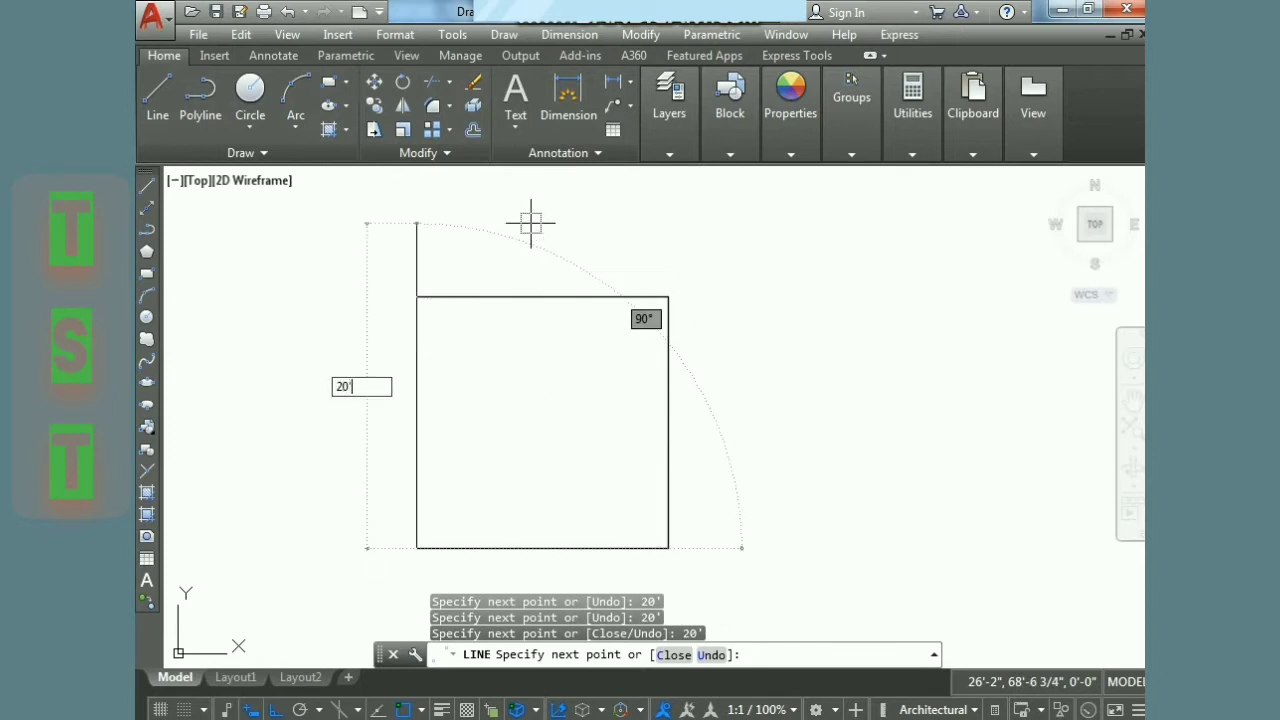
key("Escape")
key("Escape")
key("Escape")
type("O")
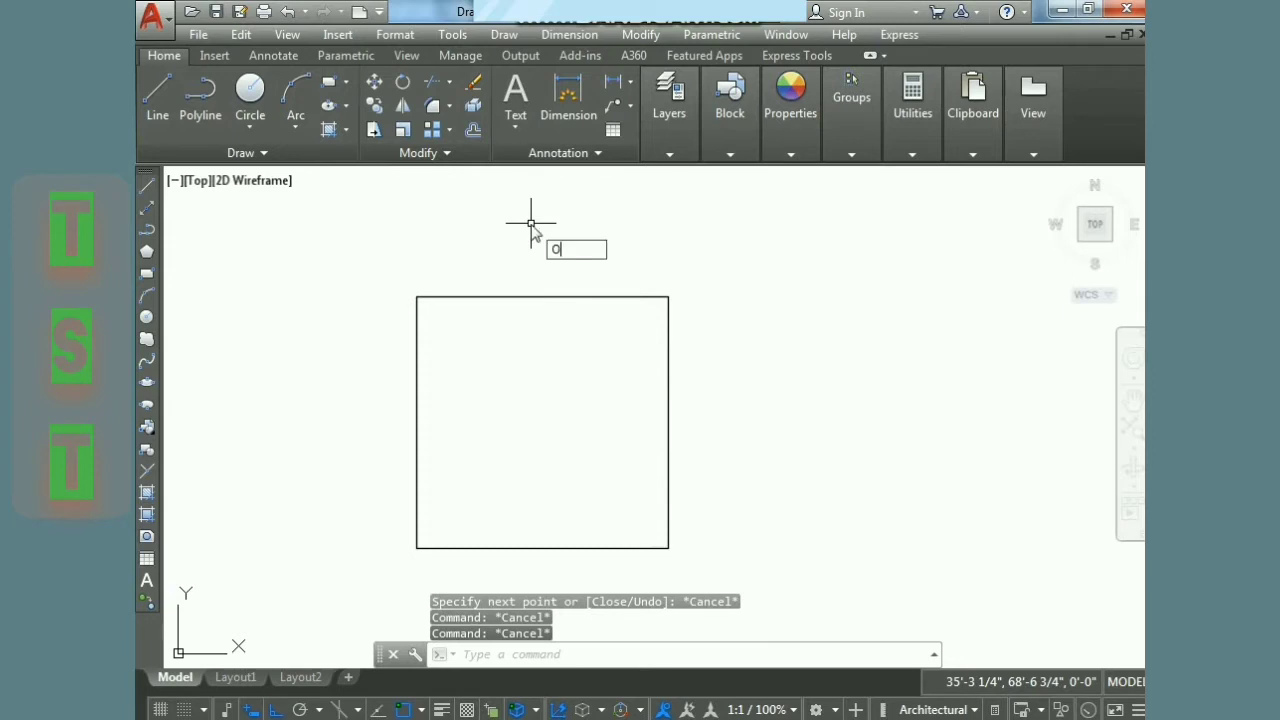
key("Return")
key("Return")
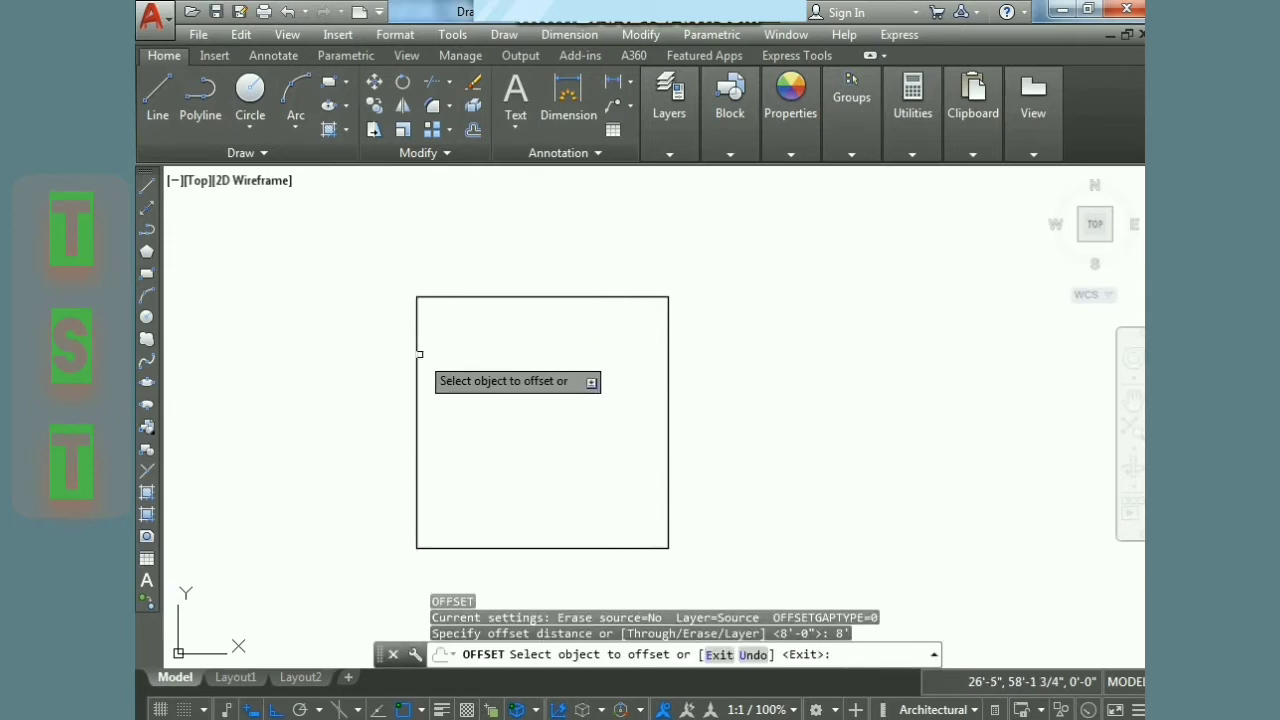
Step: Offset the left edge 8' right twice, adding vertical dividers at 8' and 16'
left_click(417, 357)
left_click(491, 356)
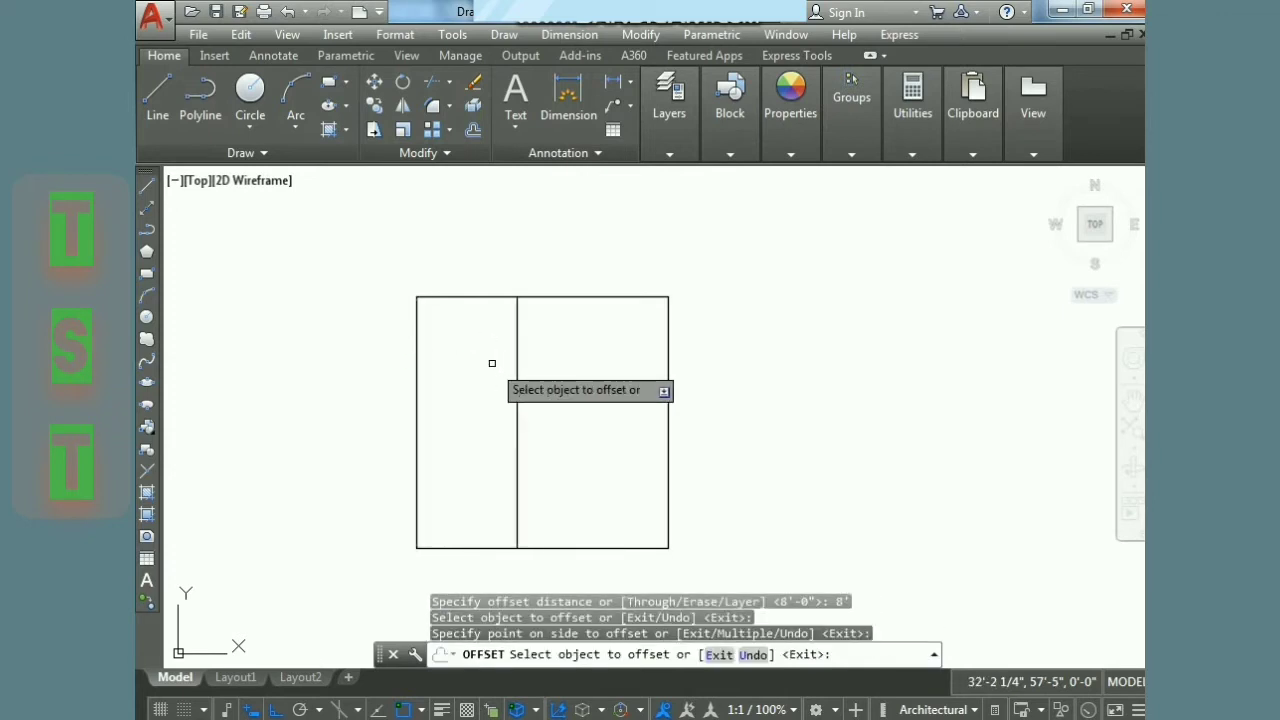
left_click(516, 364)
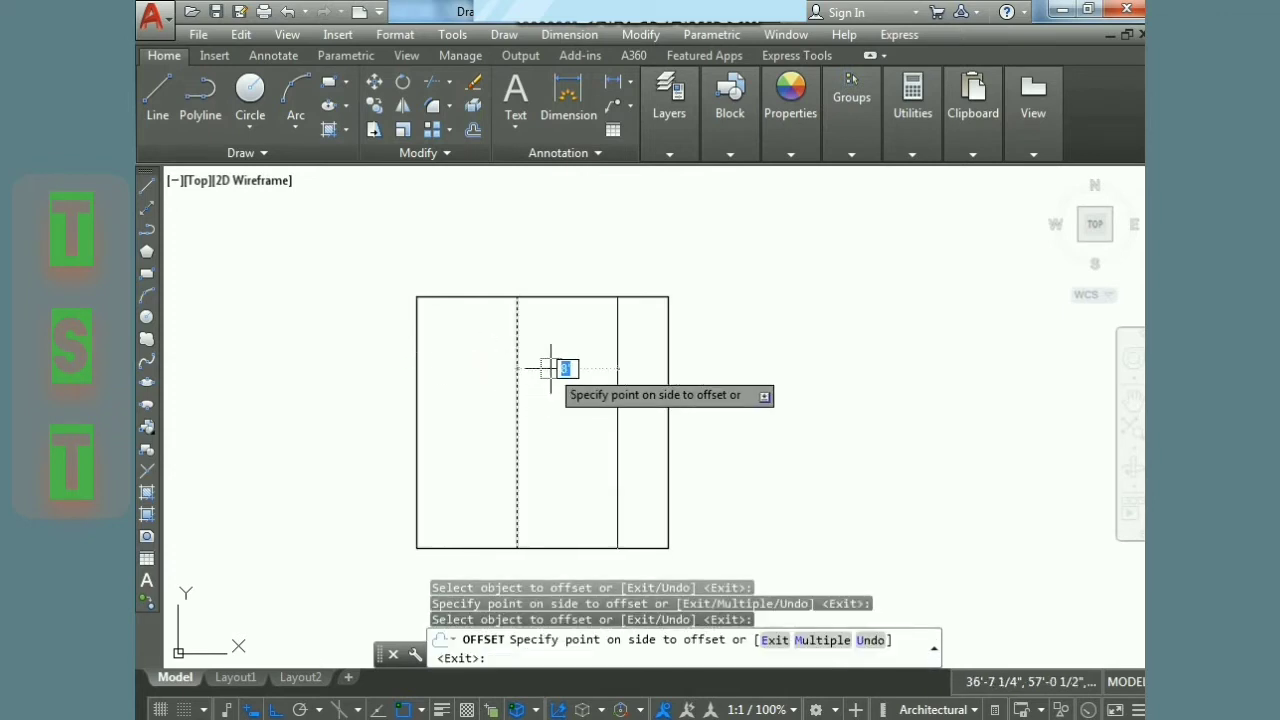
left_click(640, 355)
key("Escape")
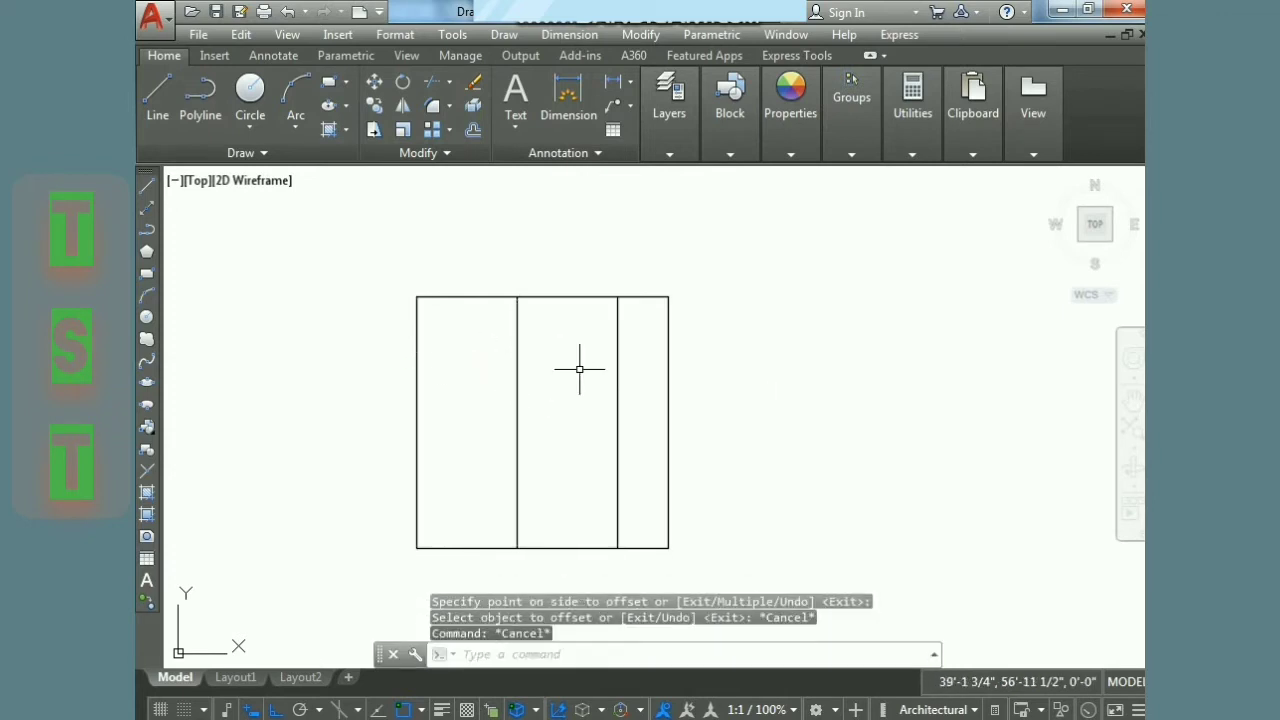
key("Escape")
middle_click_drag(577, 423, 542, 394)
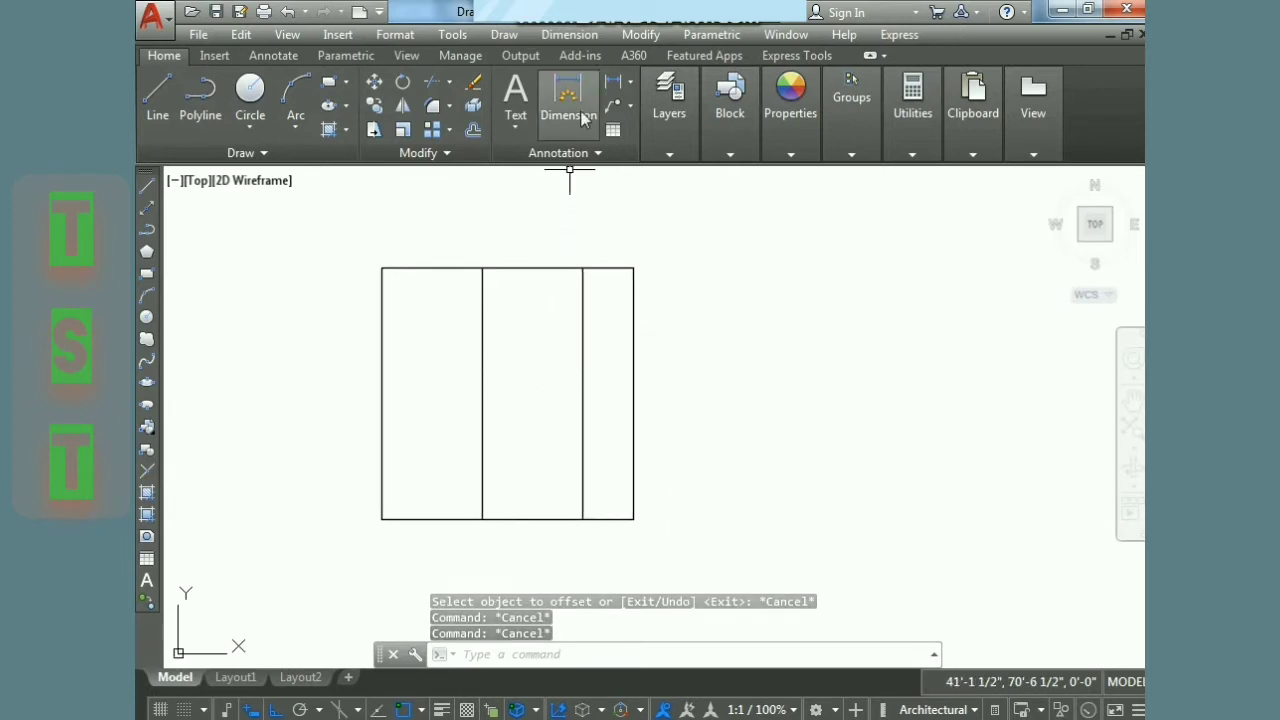
Step: Add an 8' linear dimension from the bottom-left corner to the first divider
left_click(569, 34)
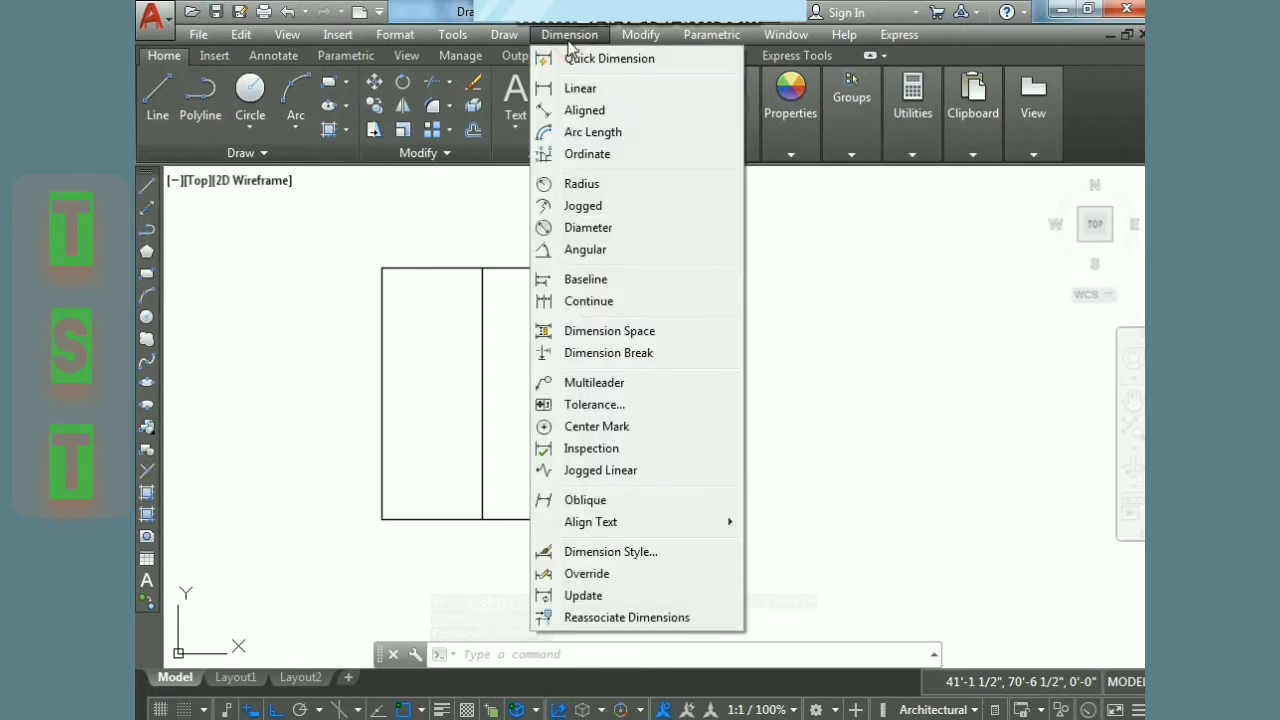
left_click(579, 89)
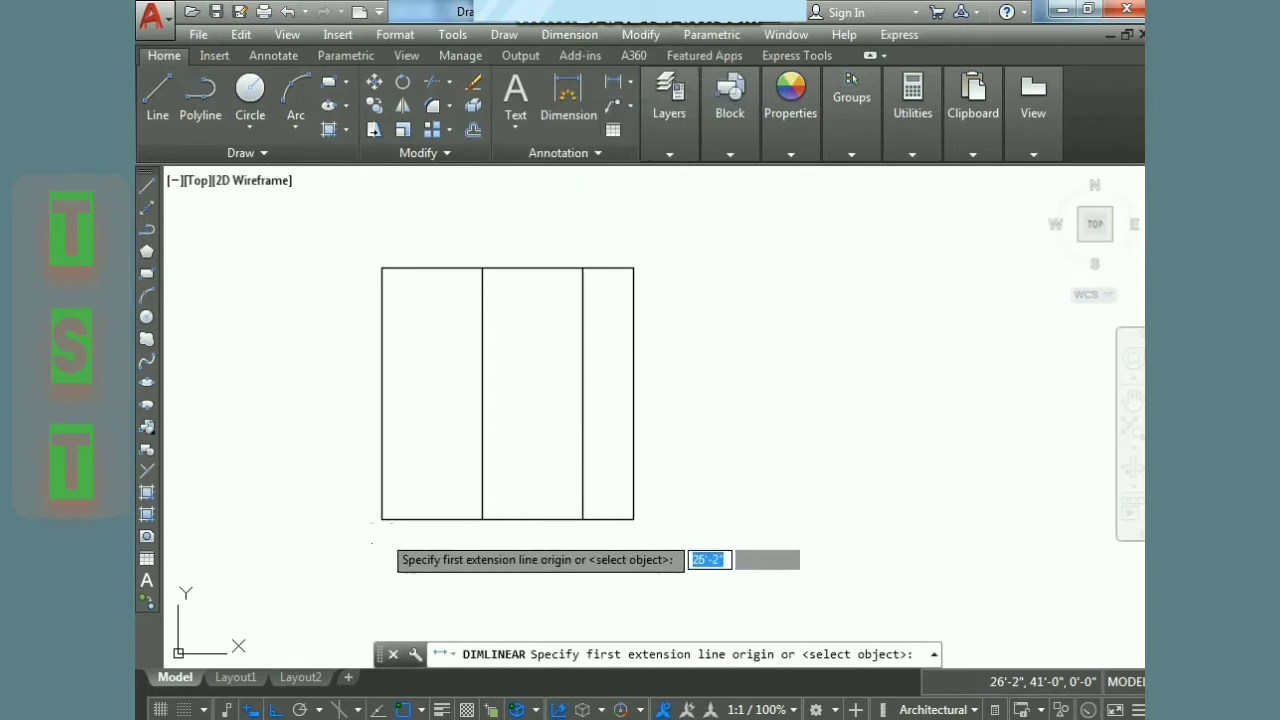
left_click(381, 518)
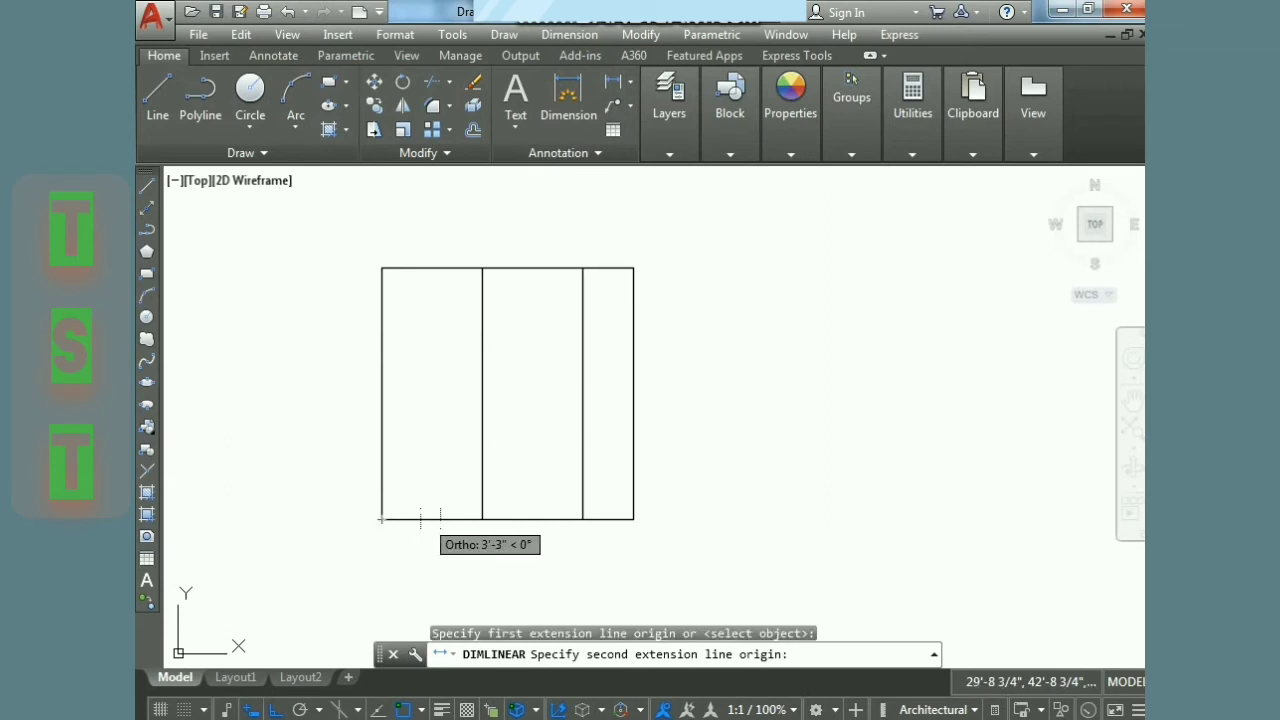
left_click(482, 519)
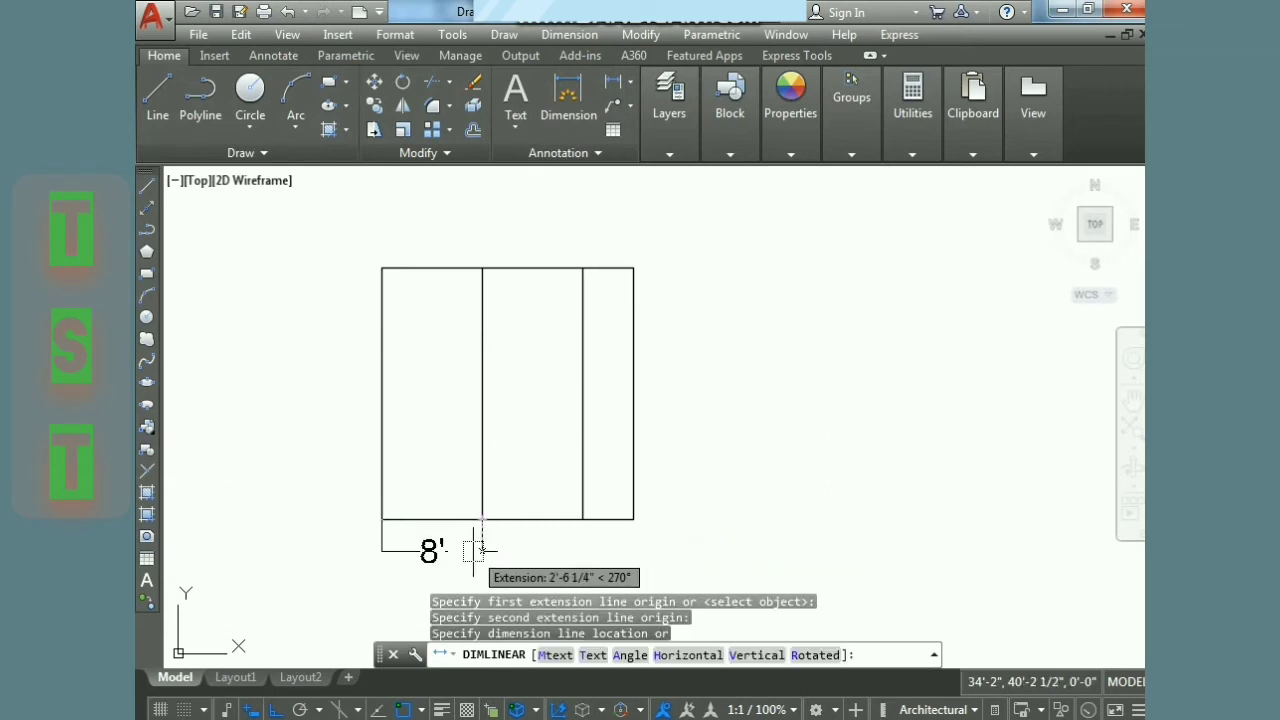
left_click(473, 550)
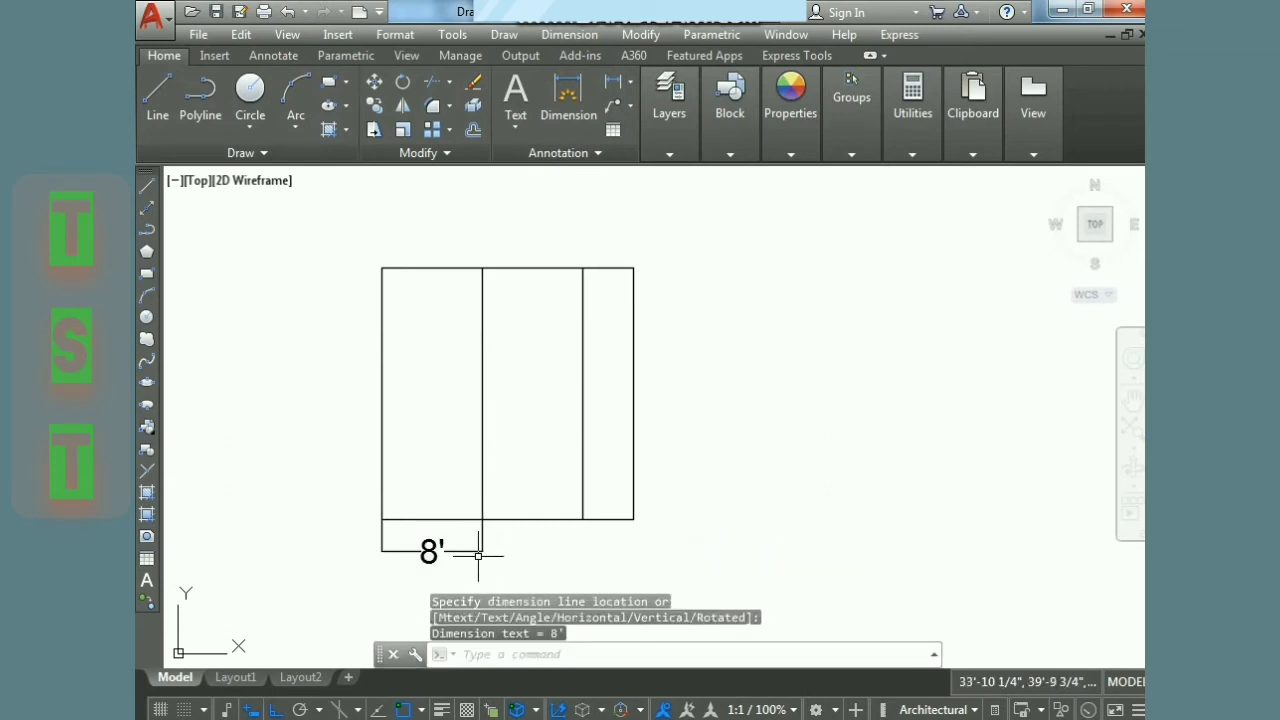
left_click(569, 34)
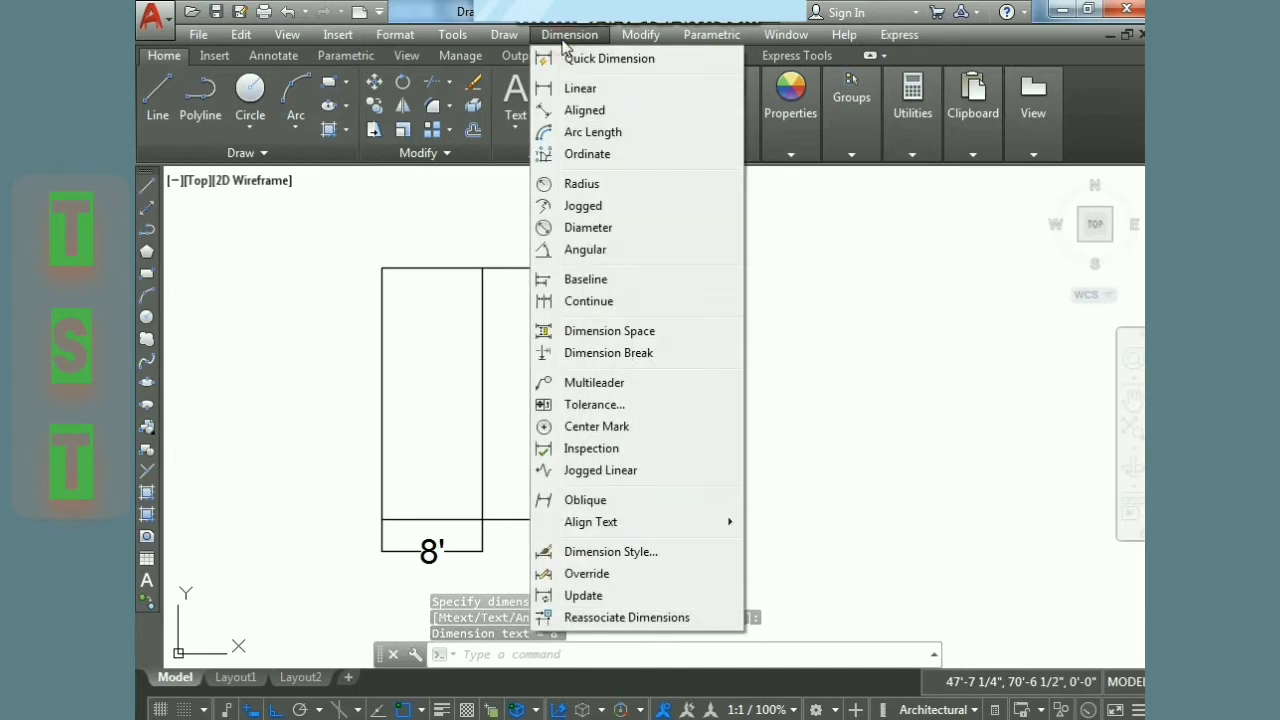
Step: Add baseline dimensions of 16' and 20' to the second divider and bottom-right corner
left_click(583, 279)
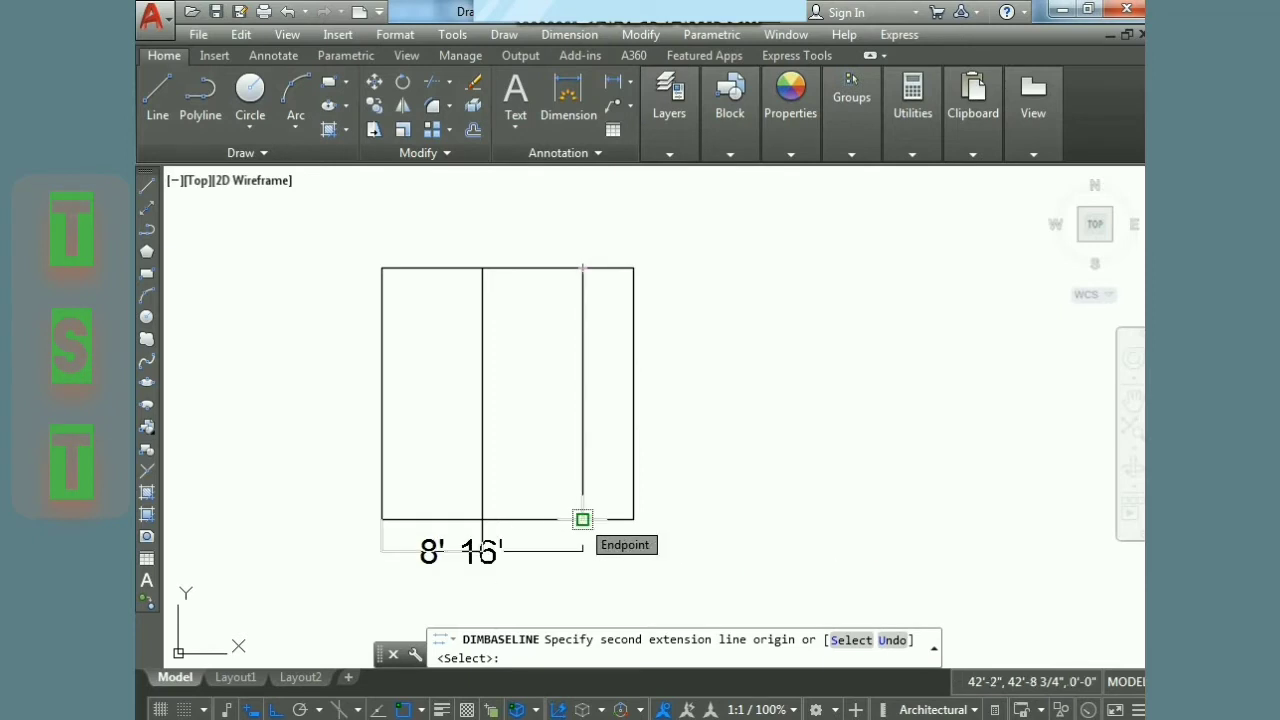
left_click(583, 519)
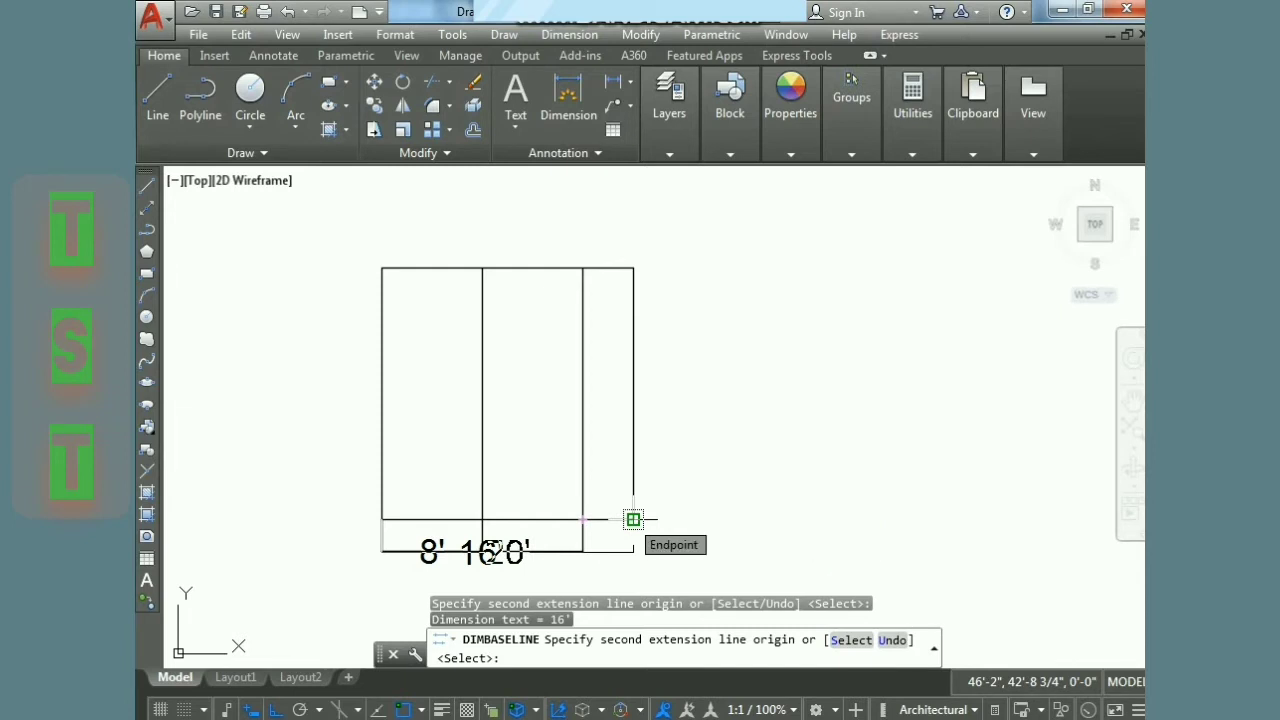
left_click(633, 519)
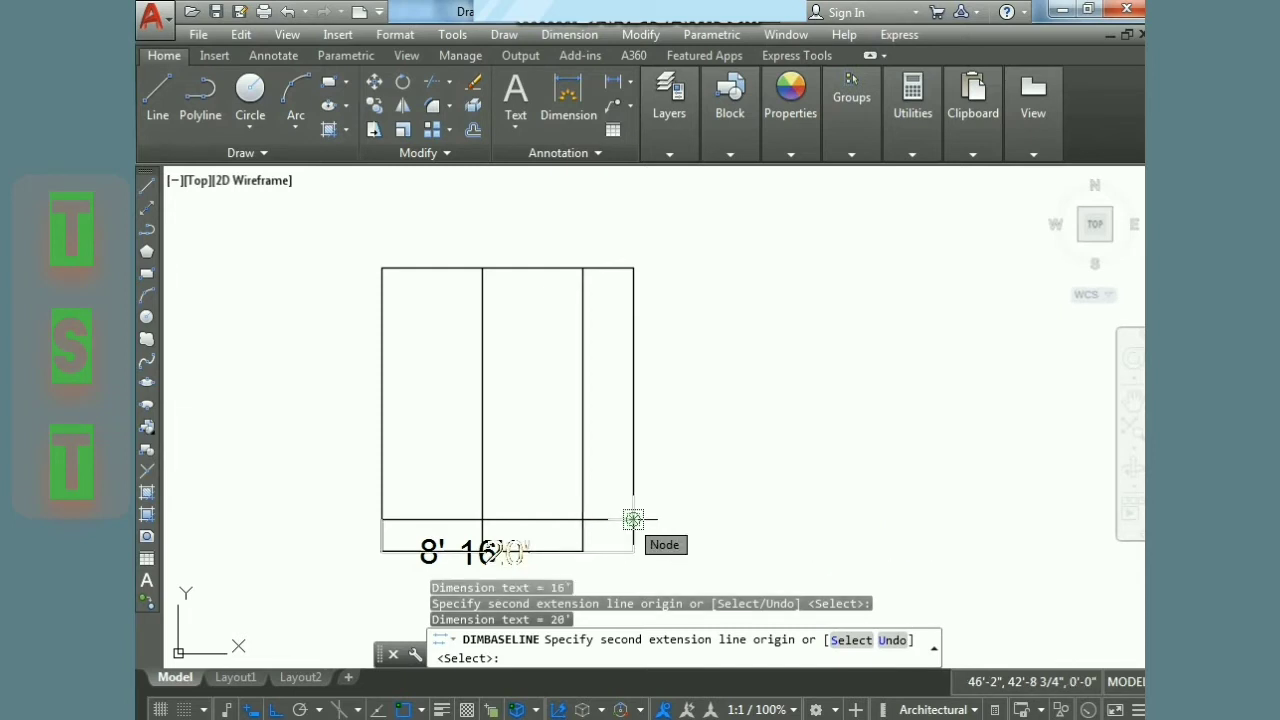
key("Return")
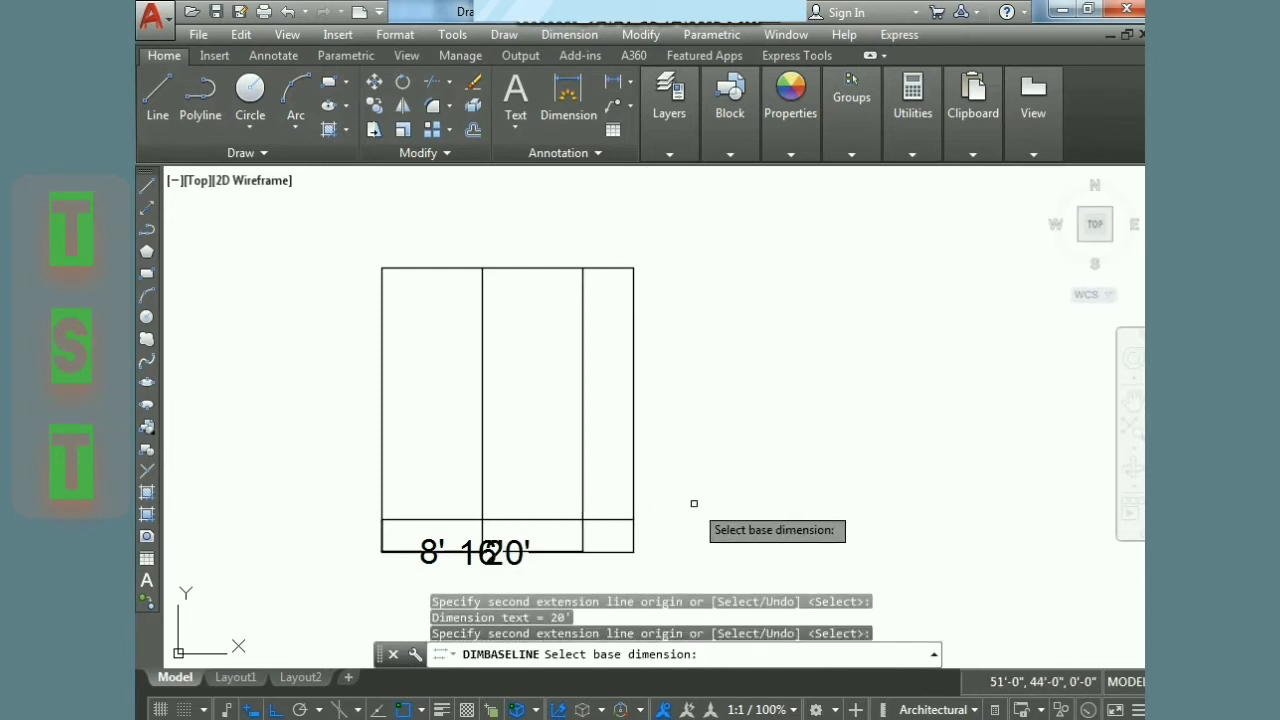
key("Escape")
key("Escape")
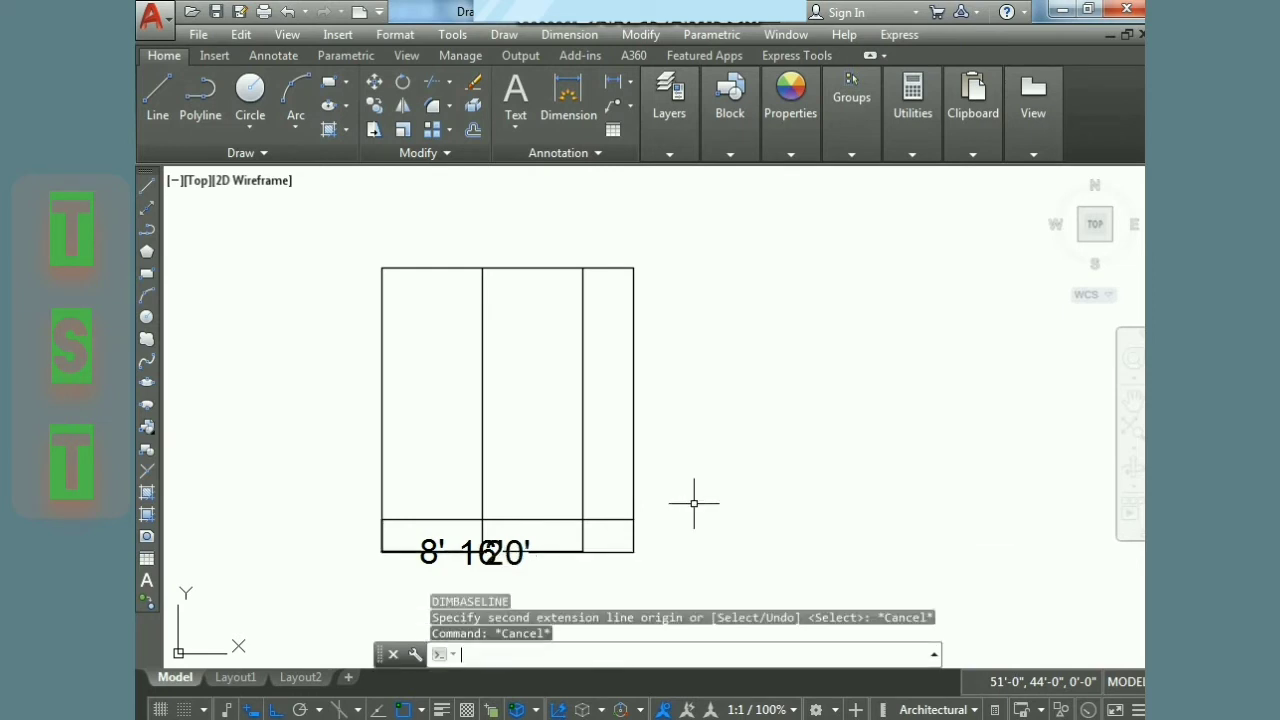
key("Escape")
middle_click_drag(585, 563, 500, 505)
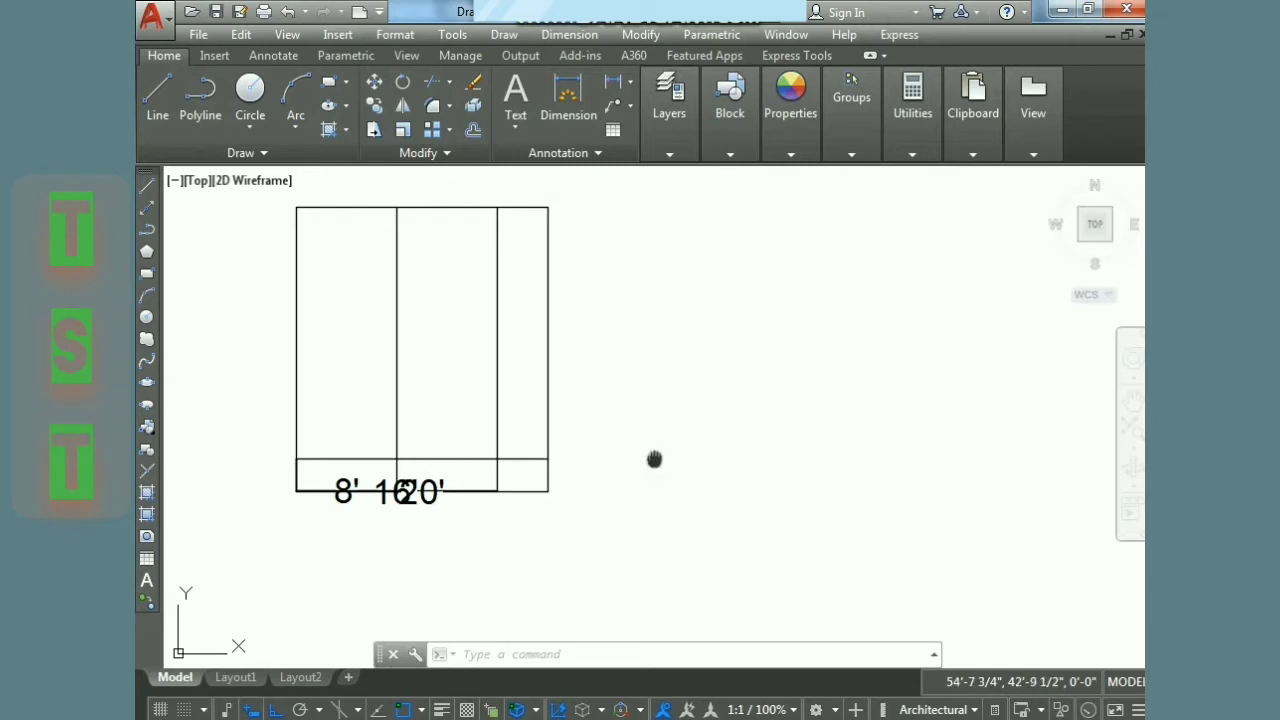
mouse_move(654, 459)
middle_mouse_down()
mouse_move(629, 486)
mouse_move(580, 503)
middle_mouse_up()
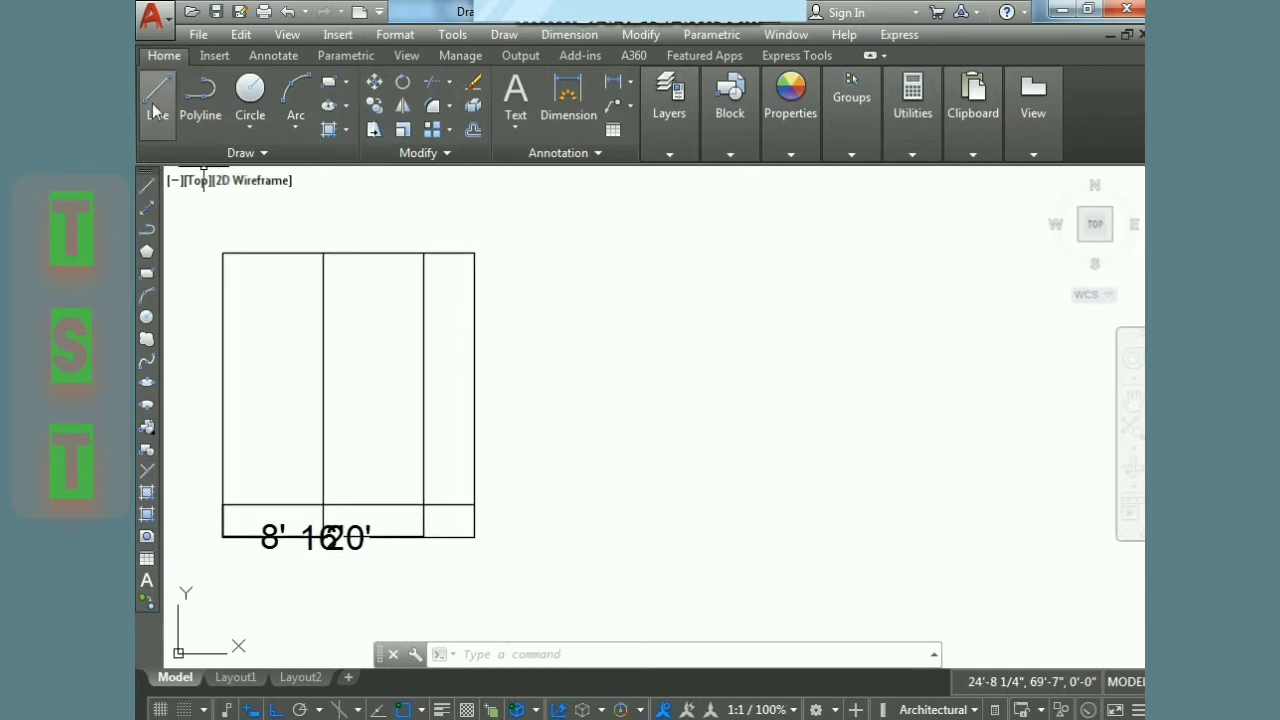
Step: Draw another 20' by 20' square from four lines to the right of the first
left_click(572, 37)
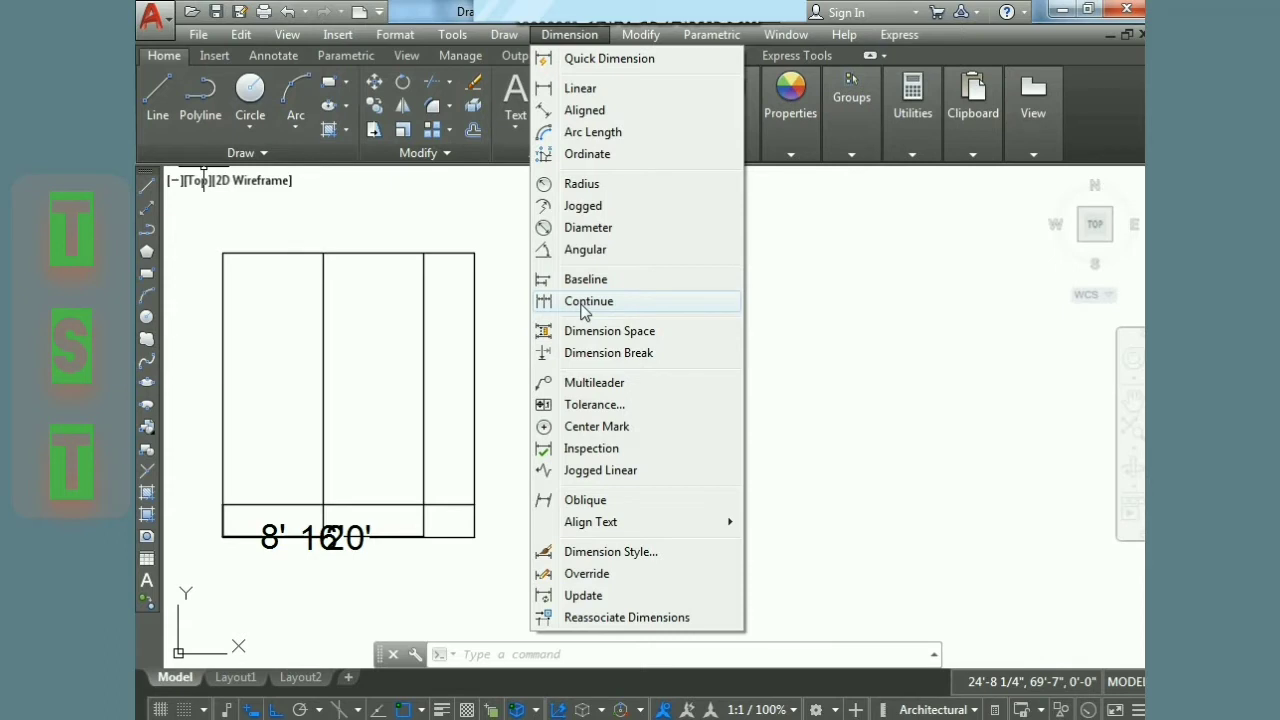
left_click(585, 301)
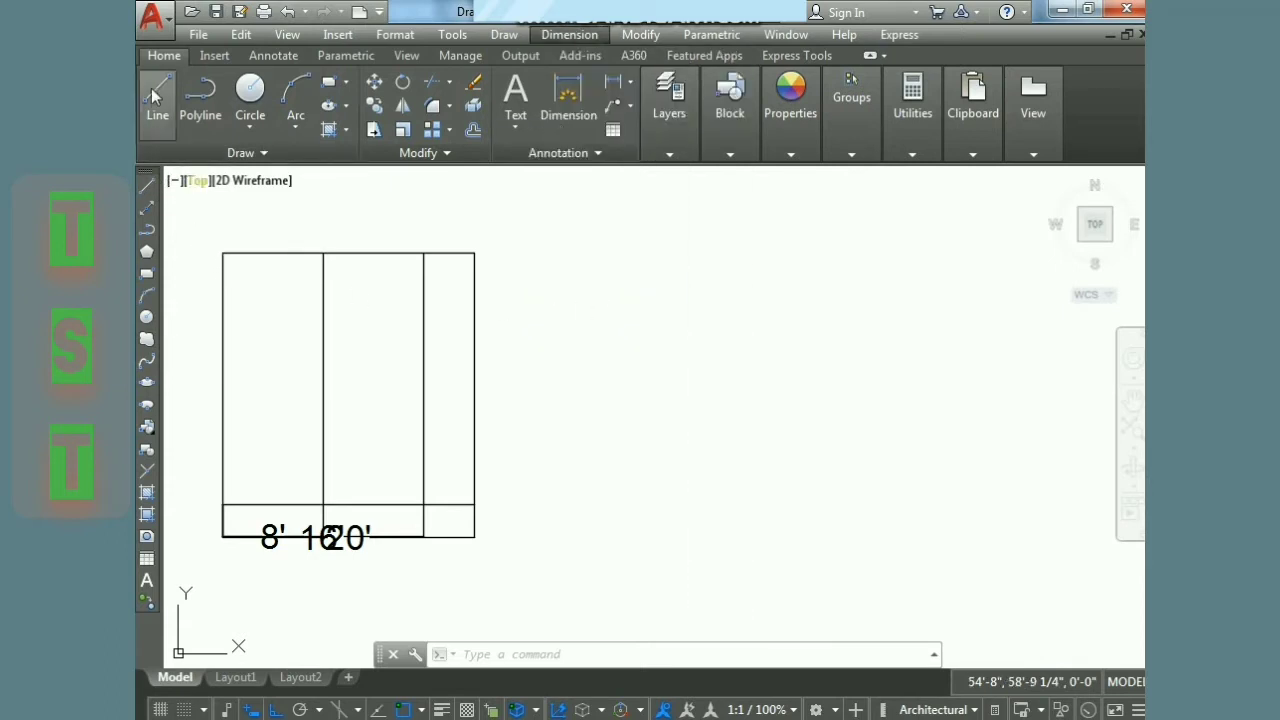
left_click(153, 95)
left_click(588, 274)
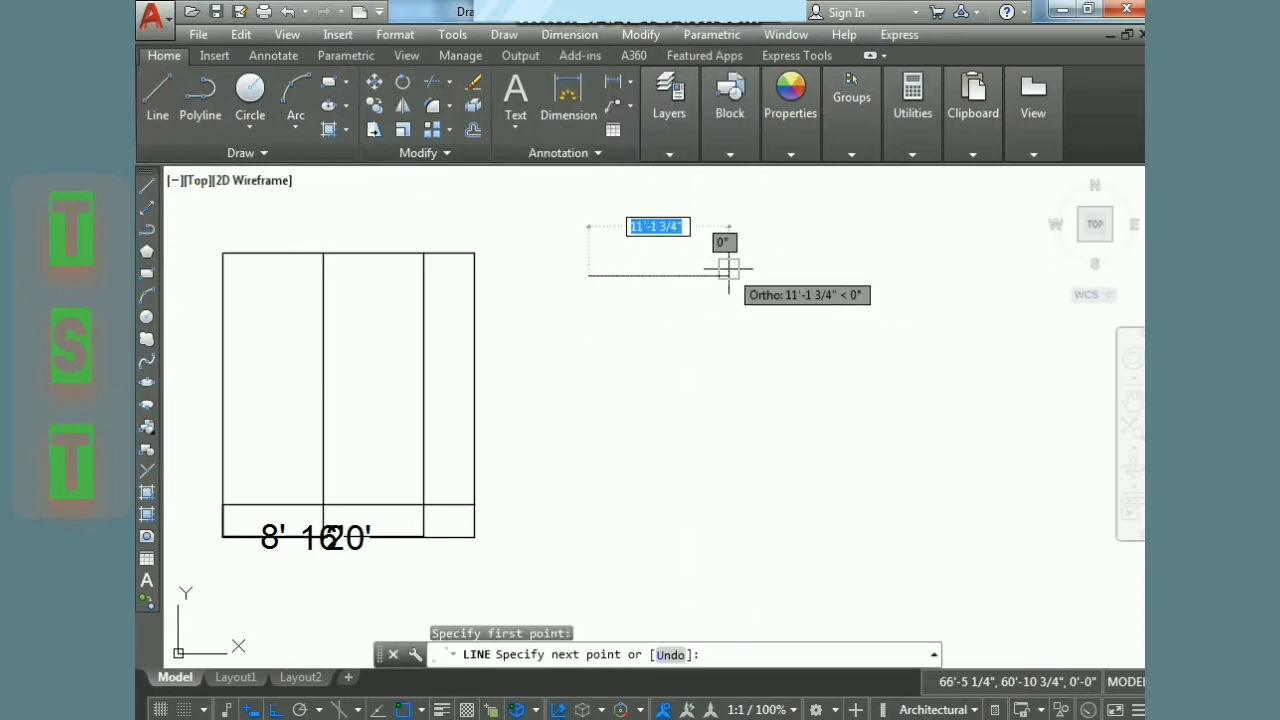
type("20")
key("Return")
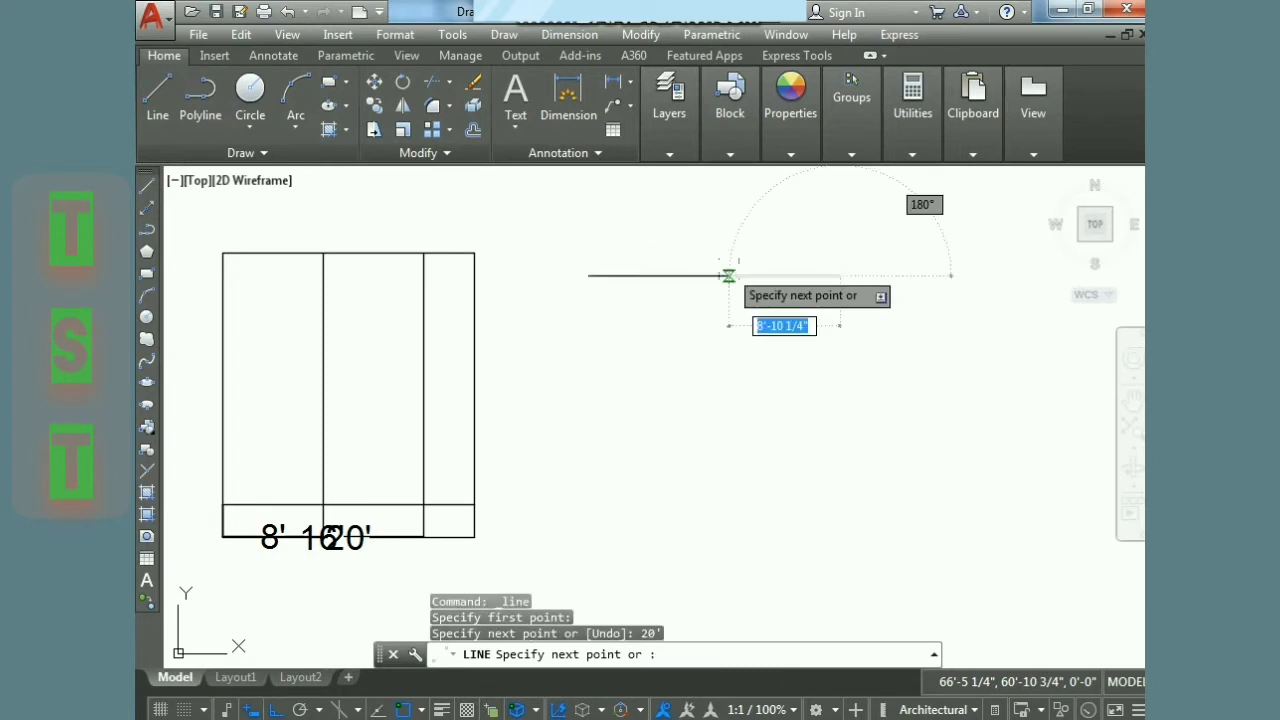
type("20")
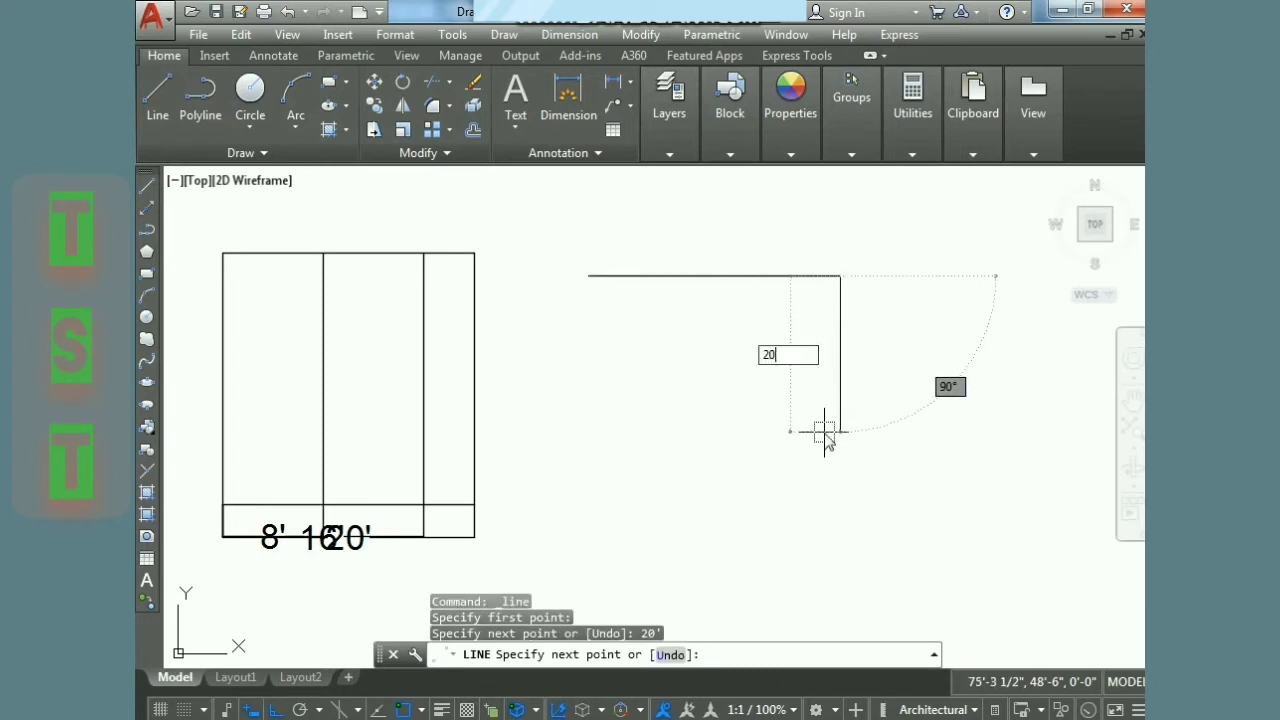
key("Return")
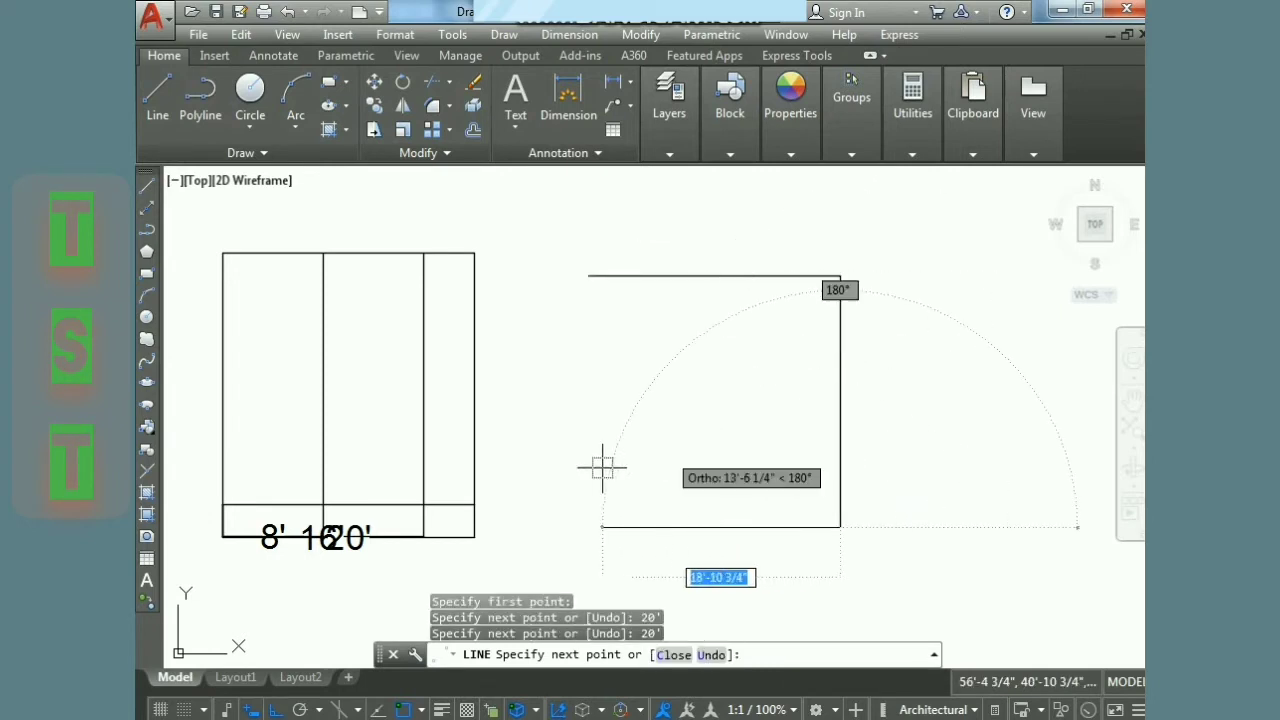
type("20")
key("Return")
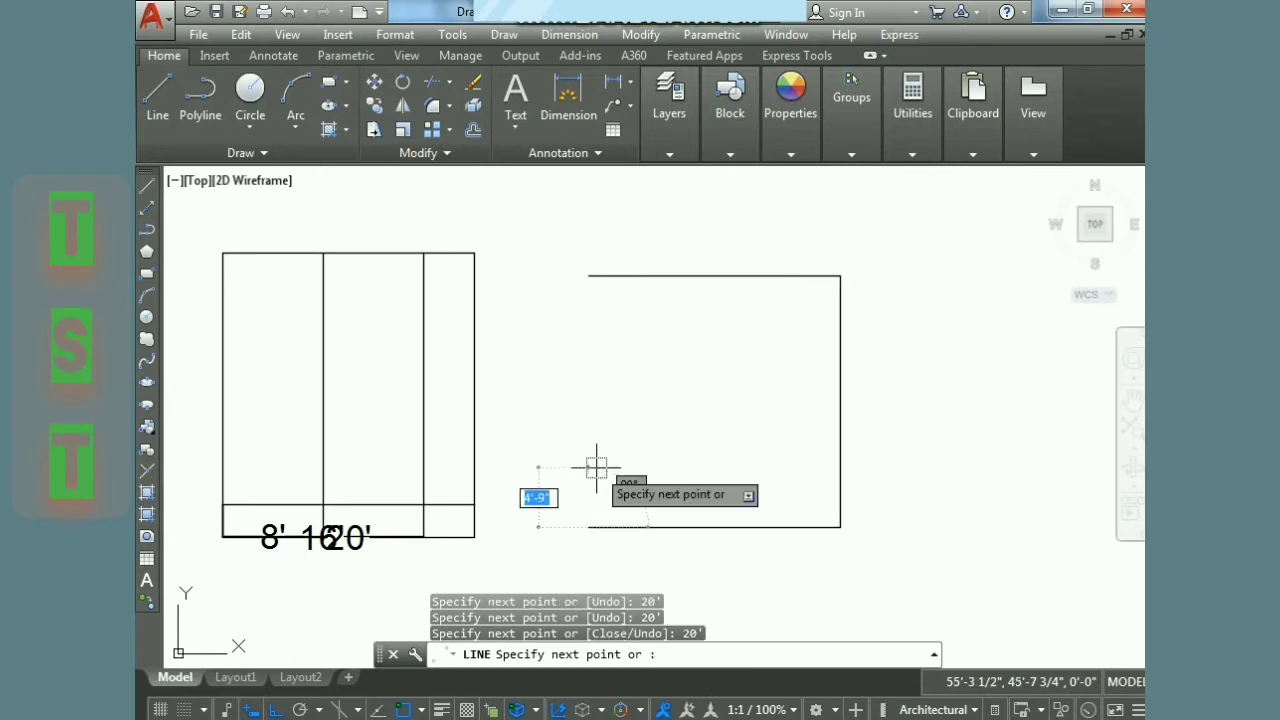
type("2")
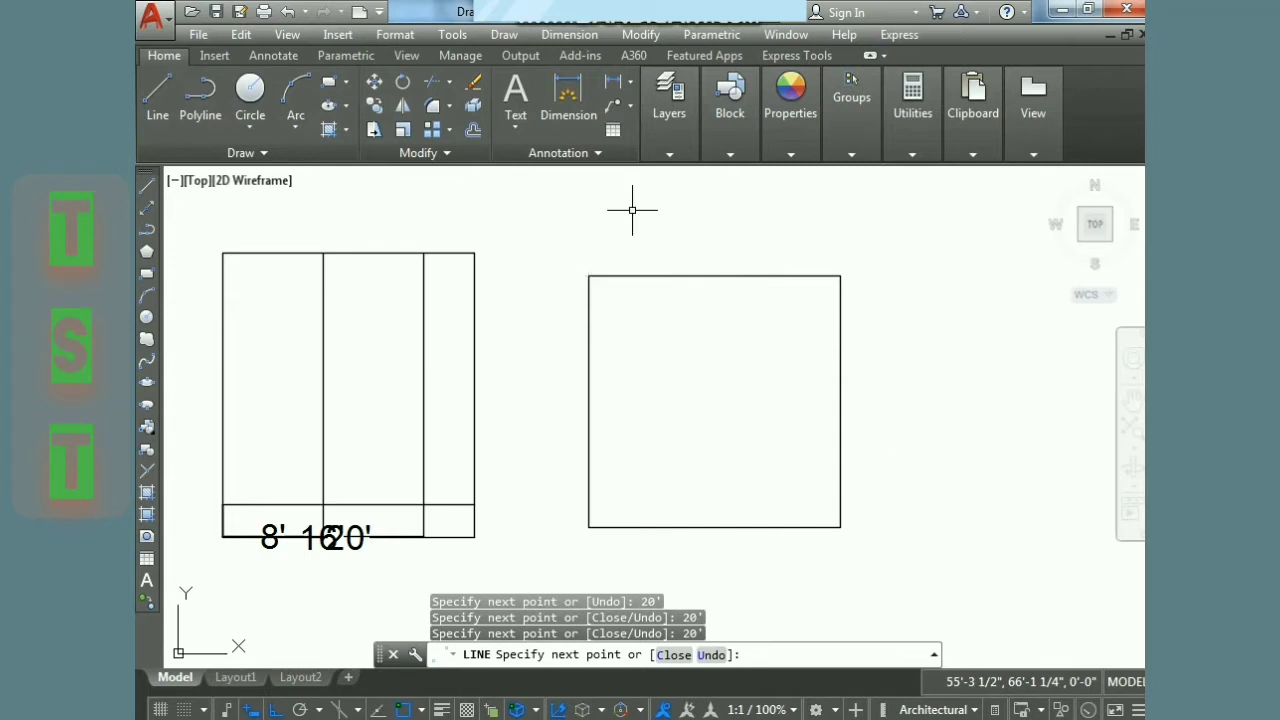
key("Escape")
key("Escape")
type("O")
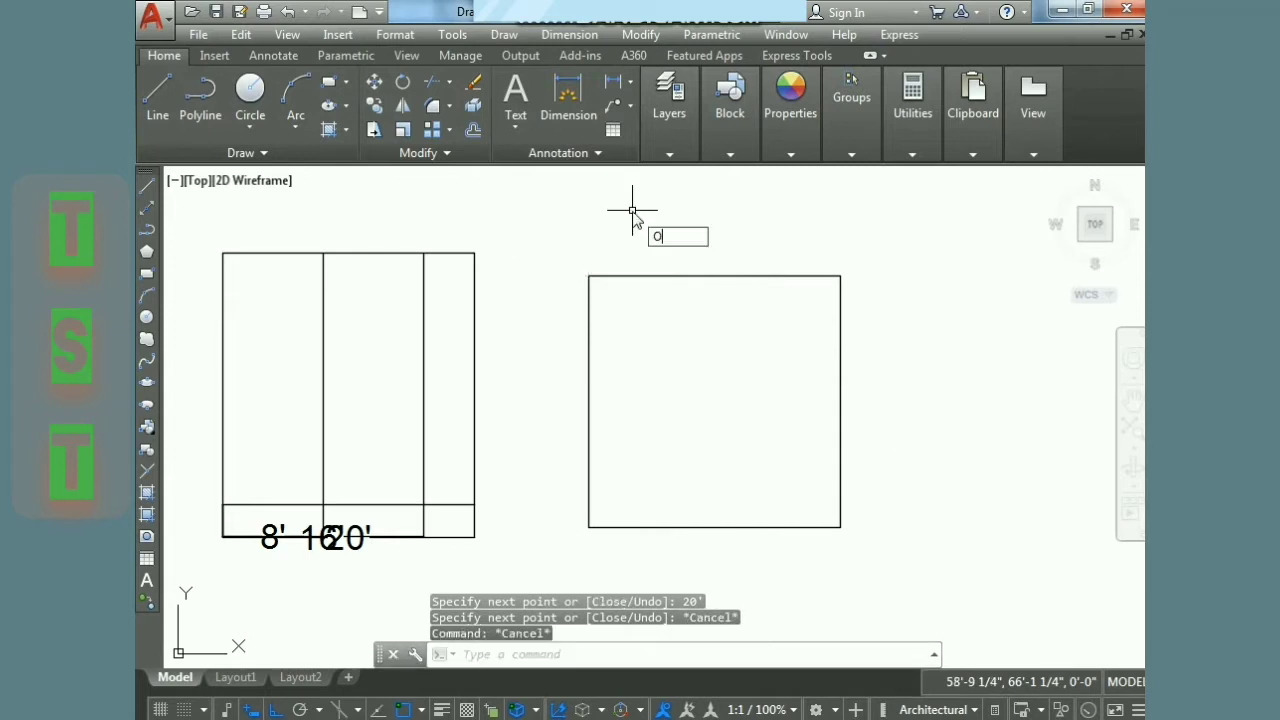
Step: Offset the second square's left edge 6' right twice to create two vertical dividers
key("Return")
type("6'")
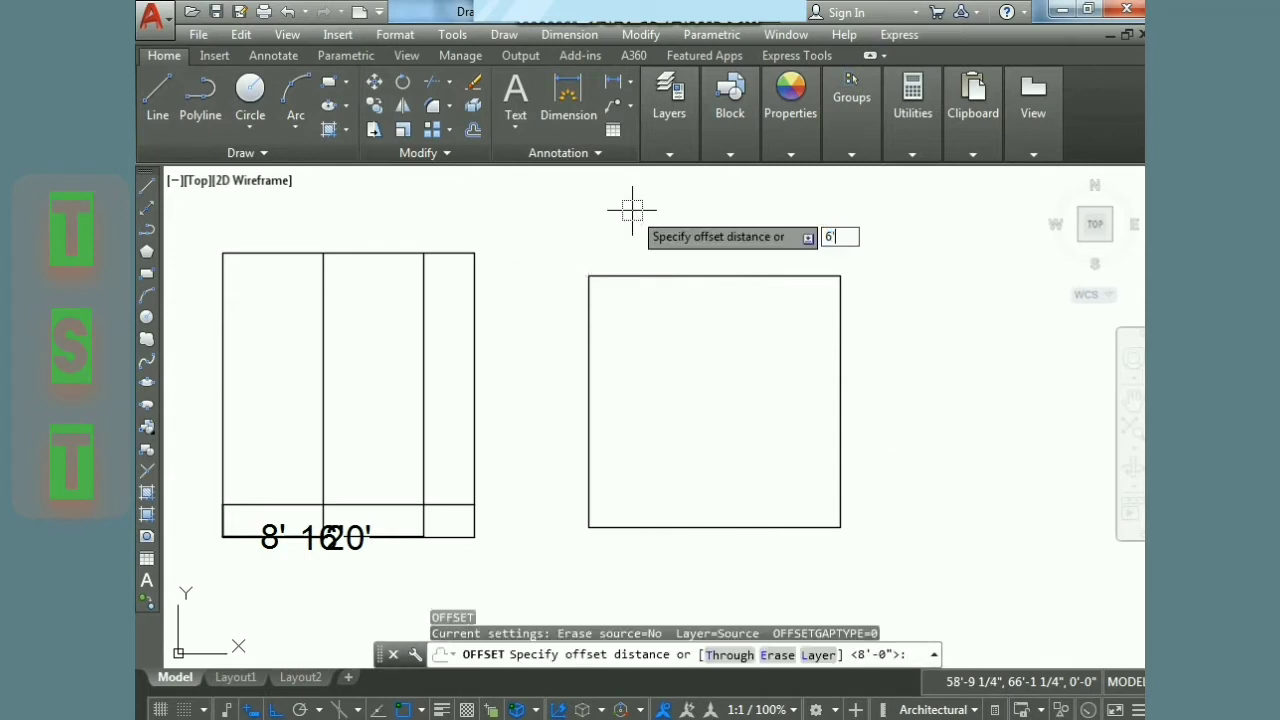
key("Return")
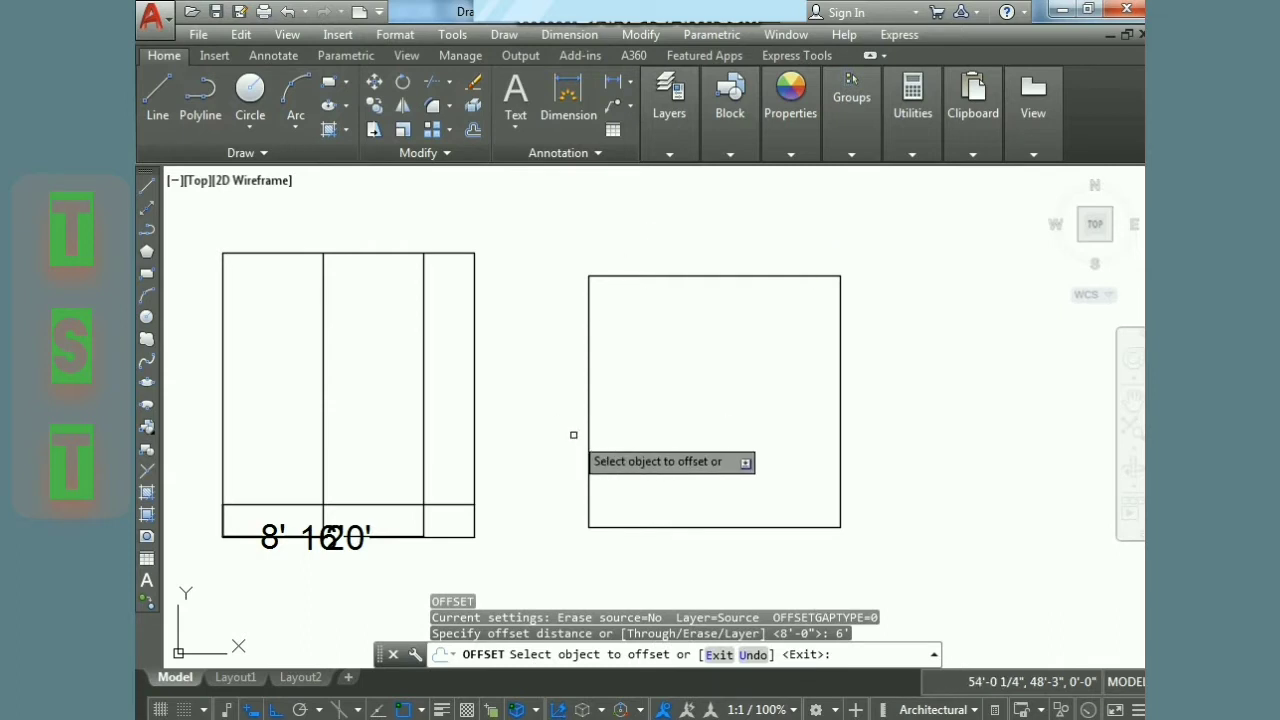
left_click(584, 435)
left_click(638, 428)
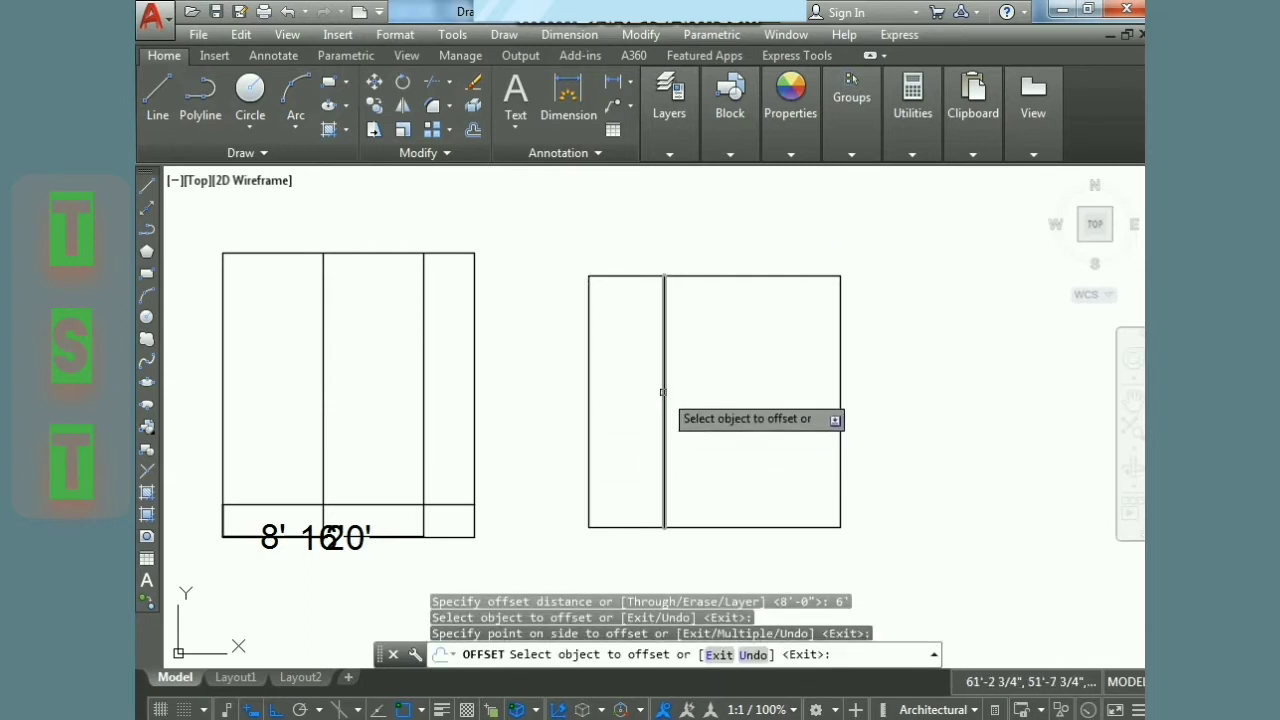
left_click(664, 395)
left_click(750, 390)
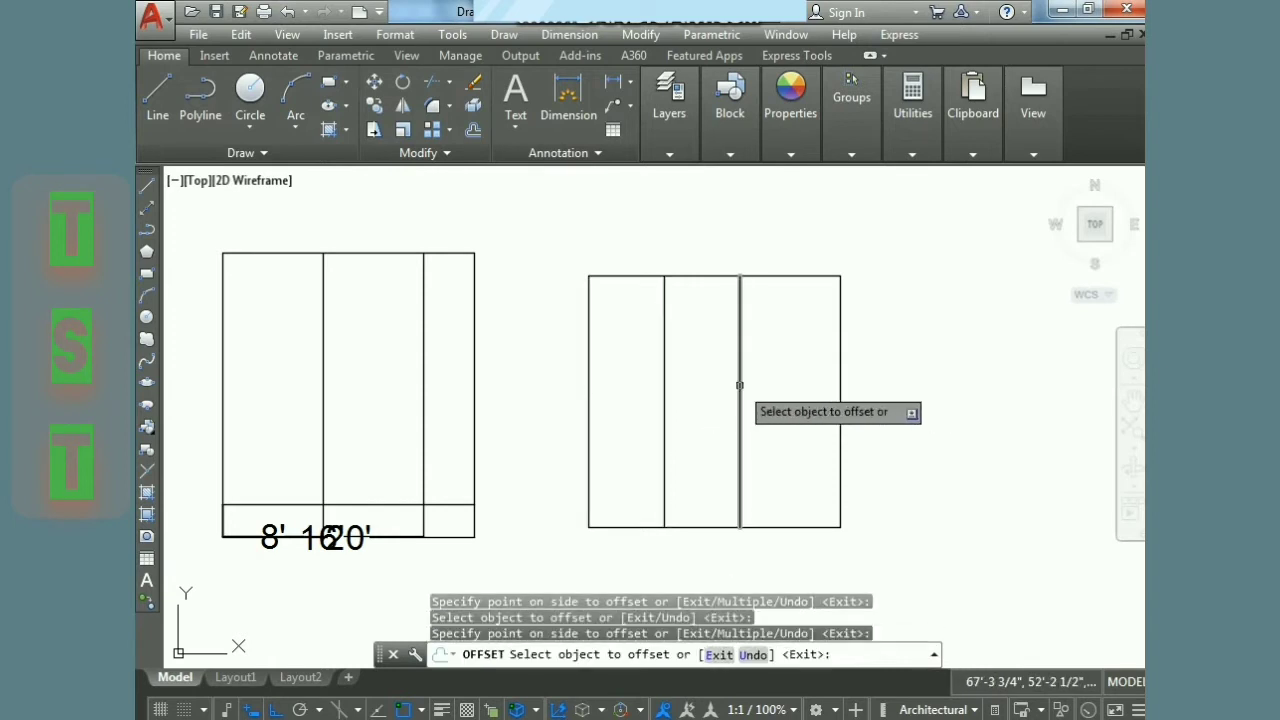
key("Return")
key("Return")
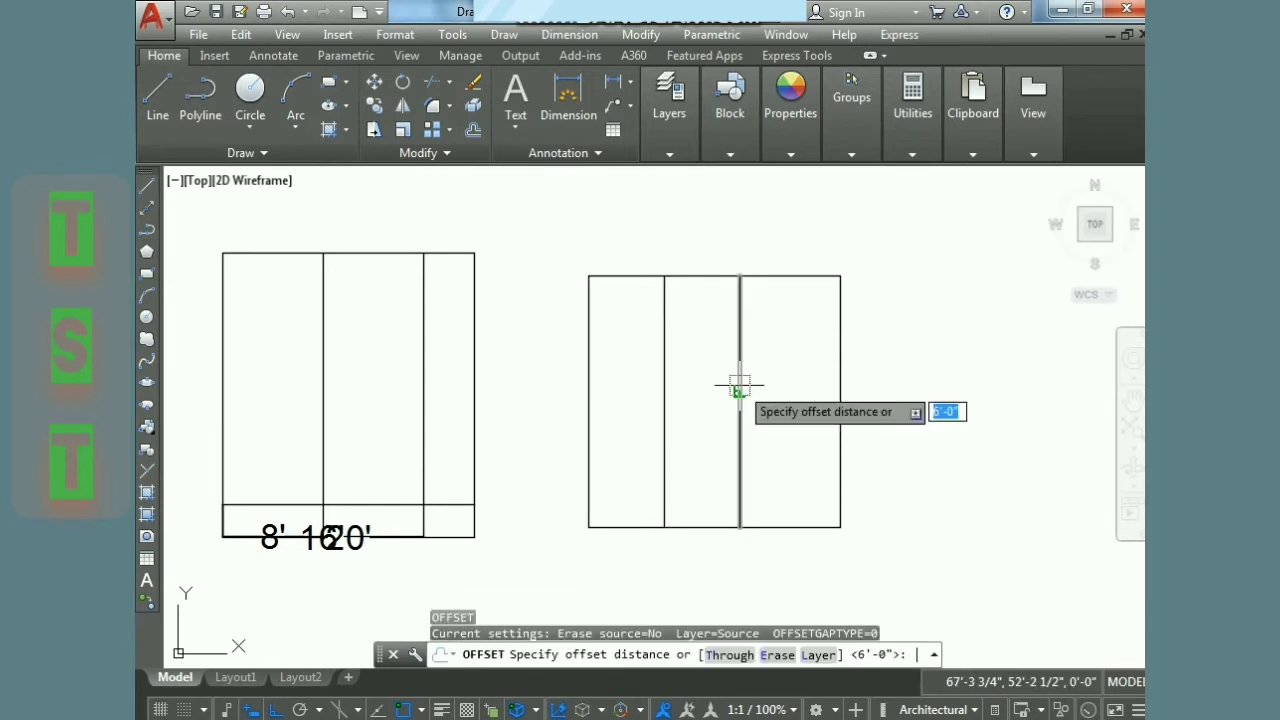
key("Escape")
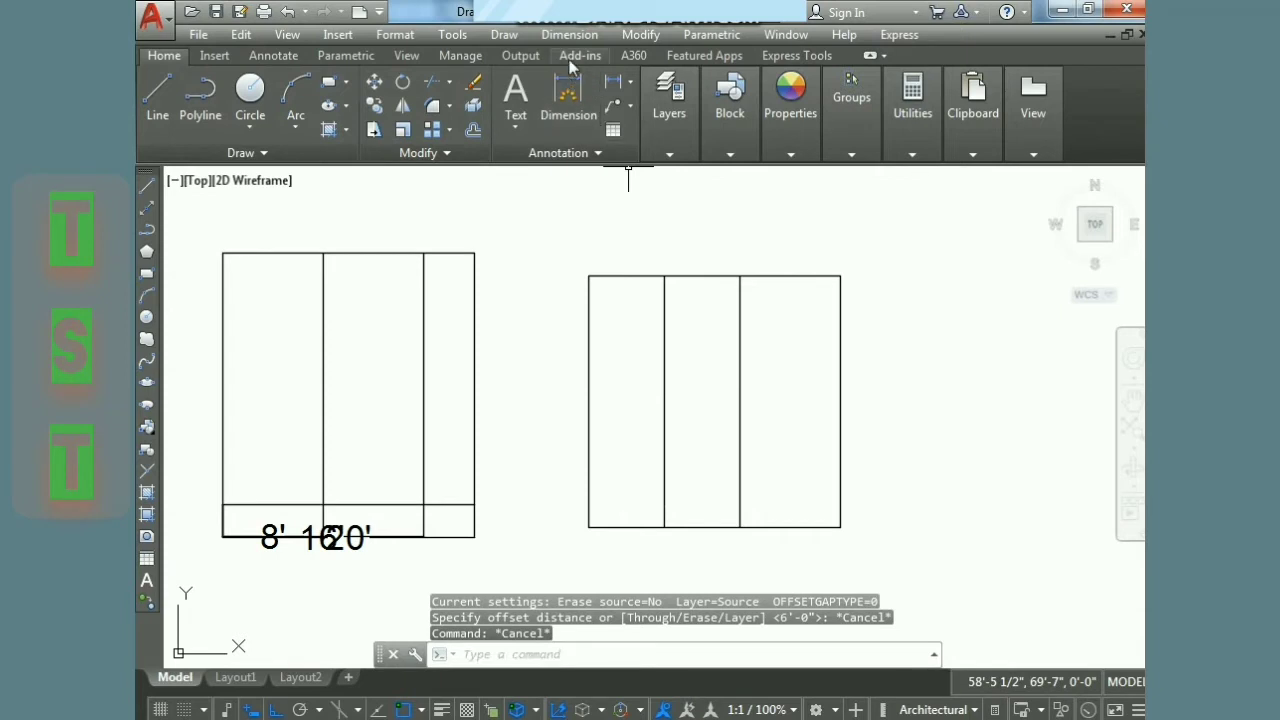
left_click(553, 36)
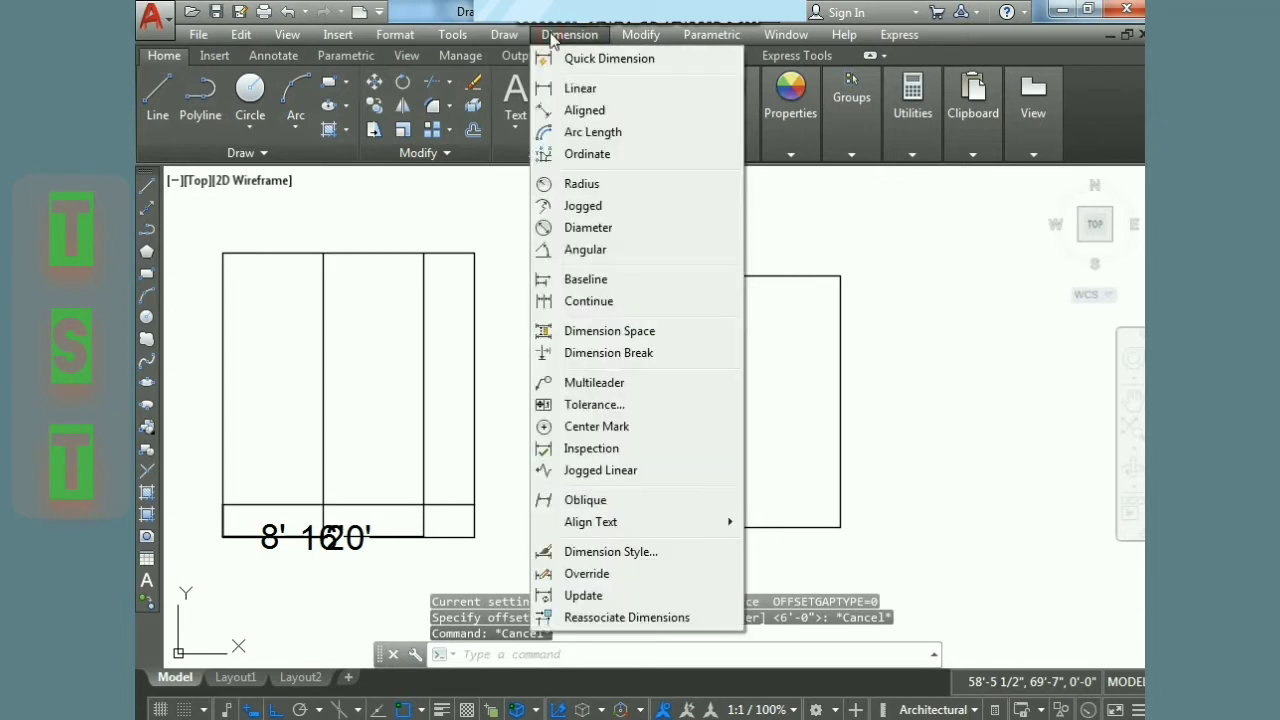
Step: Add a 6' linear dimension beneath the second square's first strip
left_click(580, 89)
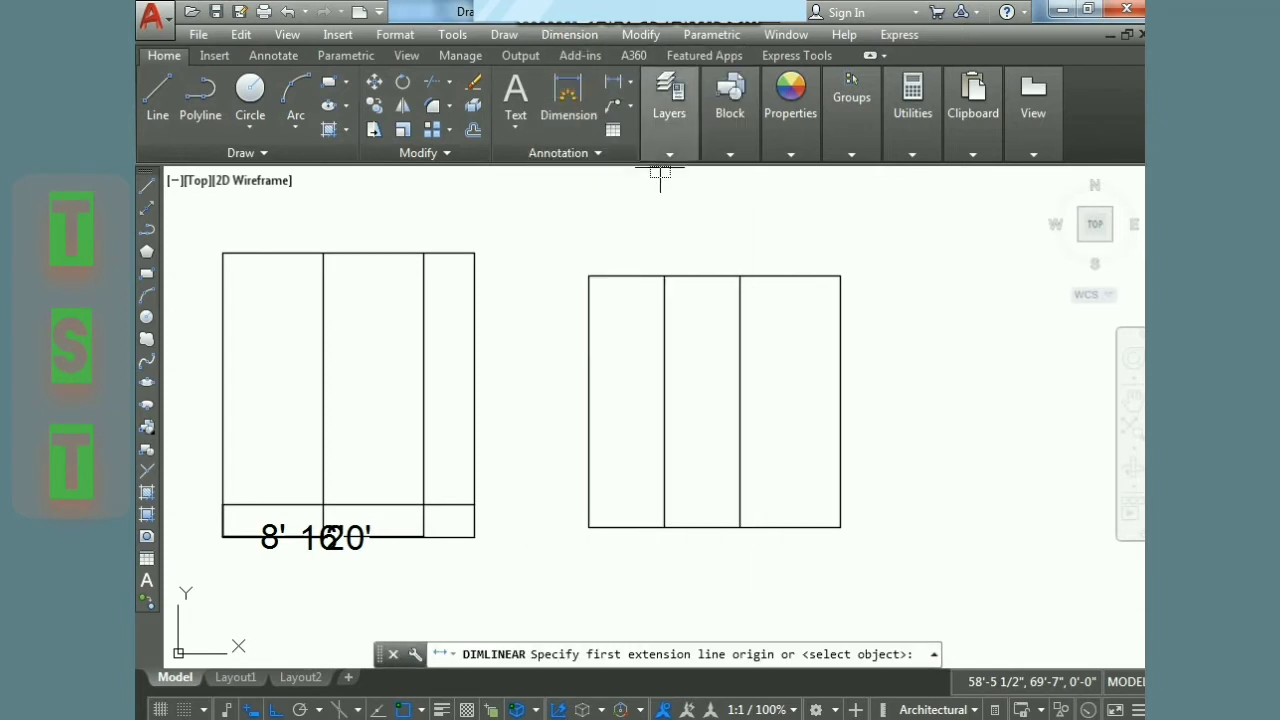
left_click(588, 527)
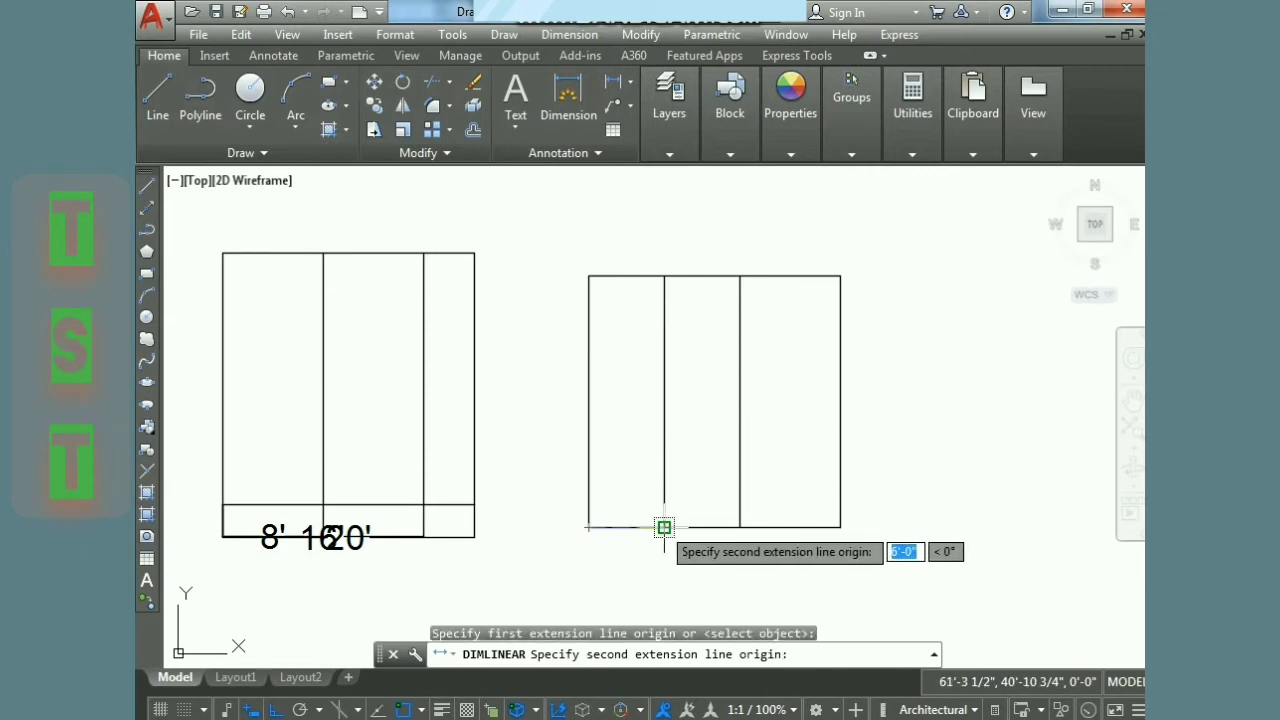
left_click(664, 527)
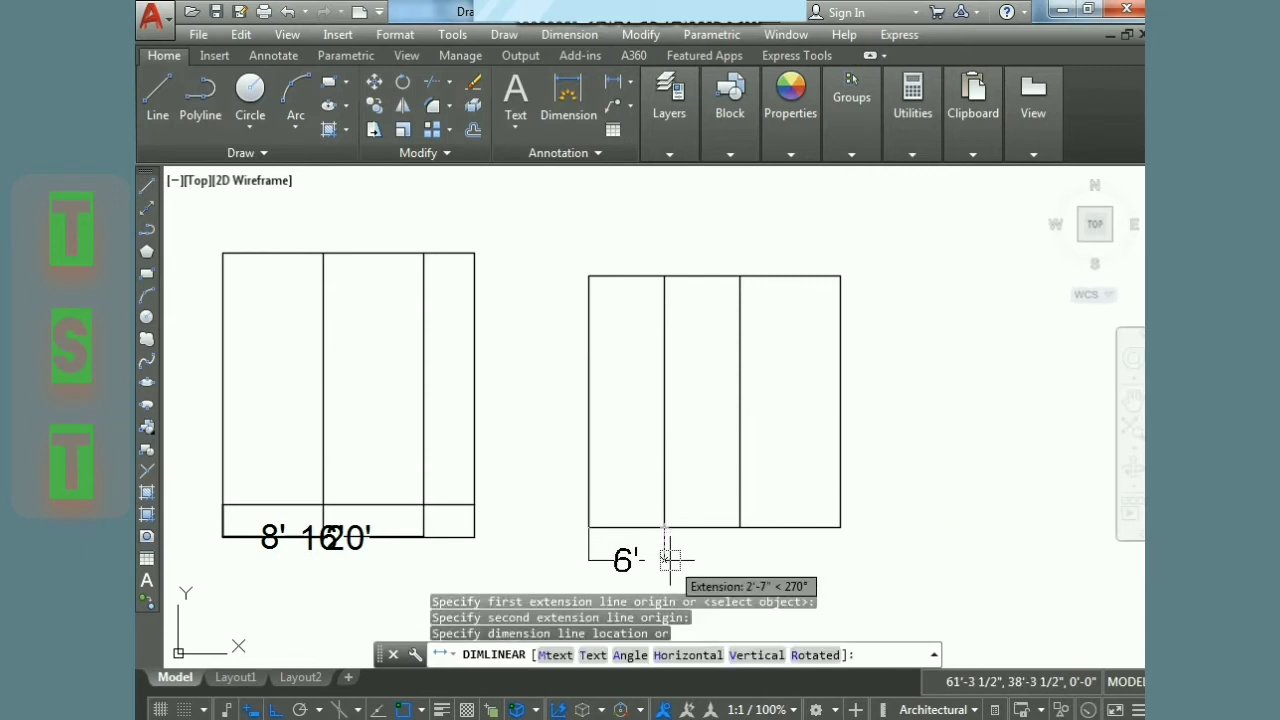
left_click(670, 559)
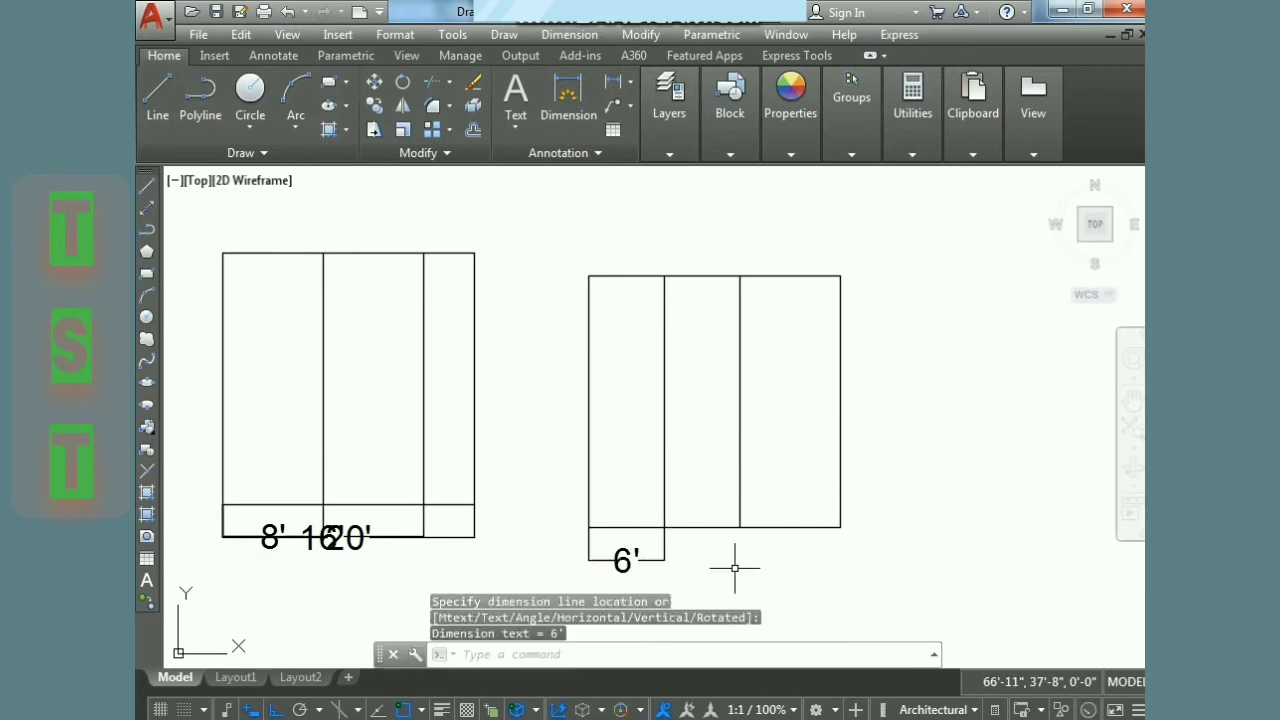
middle_click_drag(737, 563, 662, 551)
Step: Continue the dimension chain with 6' and 8' dimensions to the right corner
left_click(569, 34)
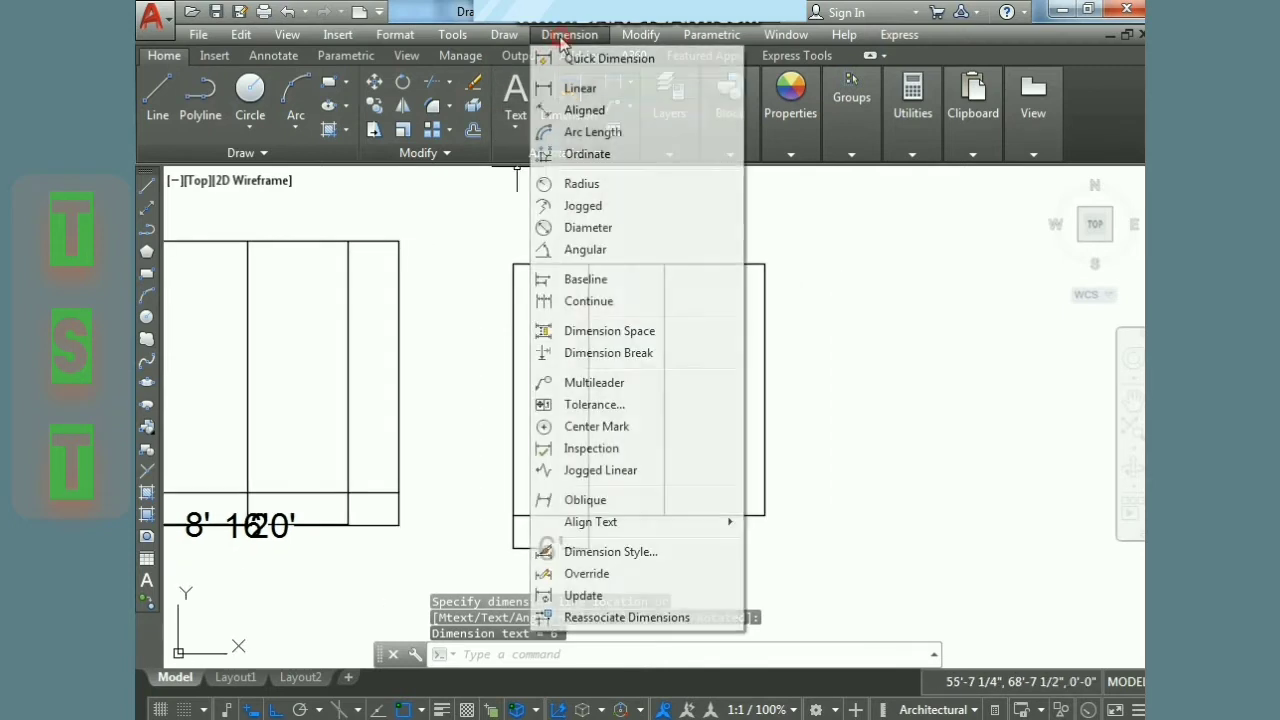
left_click(600, 300)
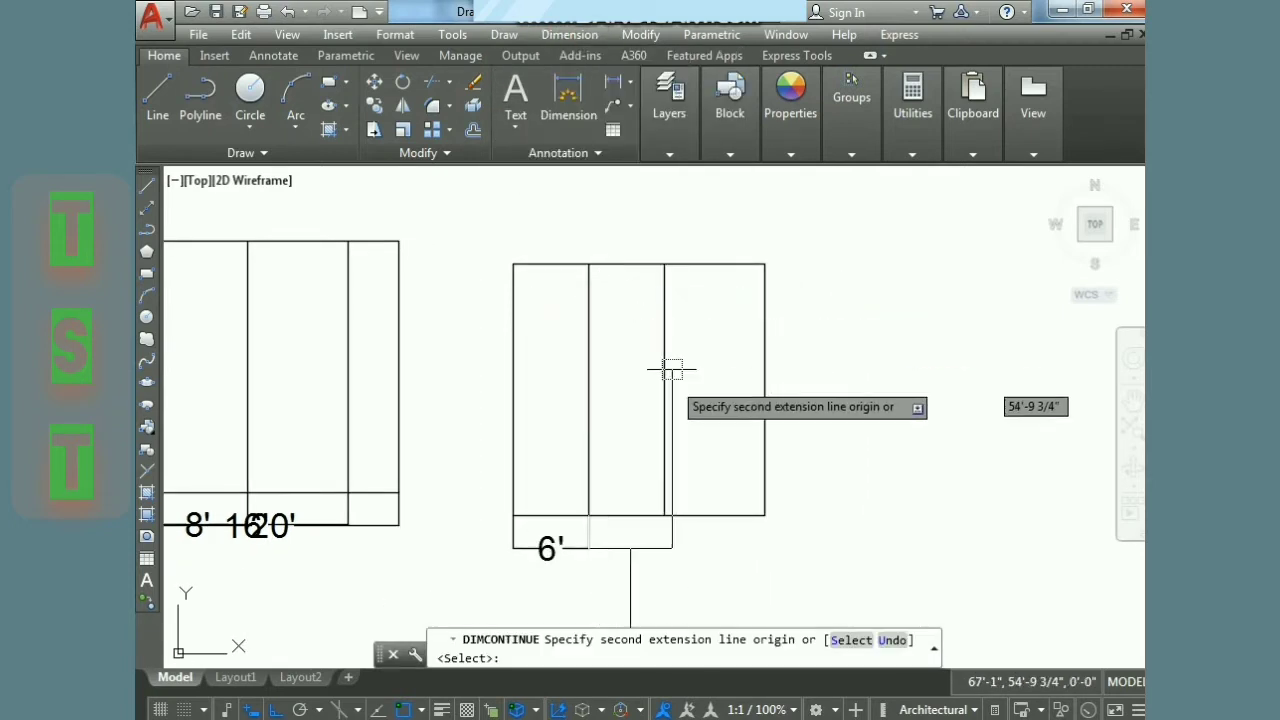
left_click(664, 515)
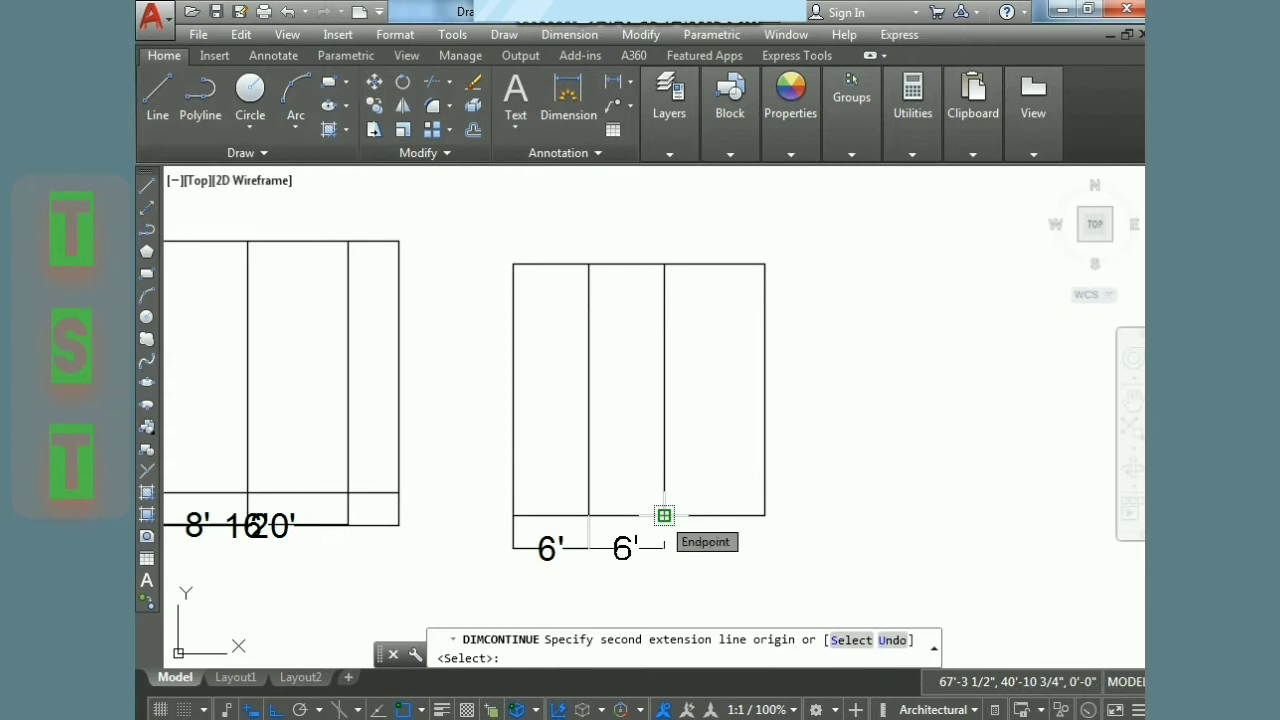
left_click(664, 515)
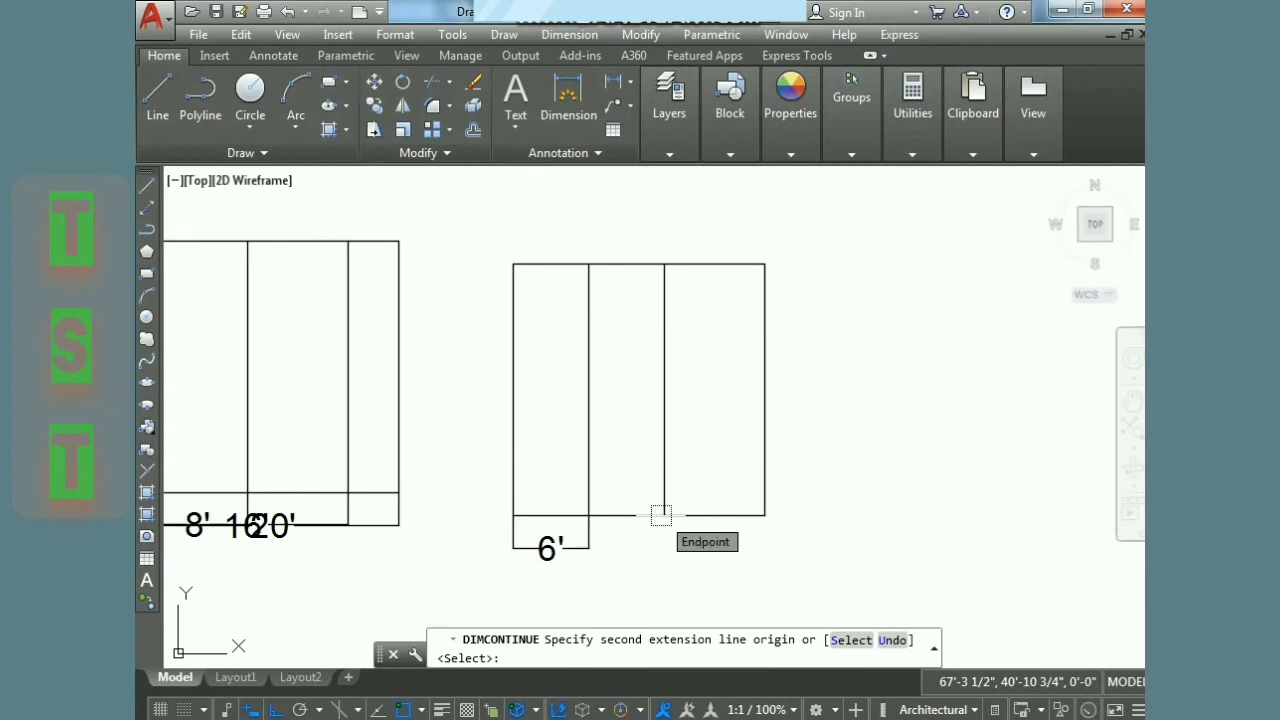
left_click(764, 515)
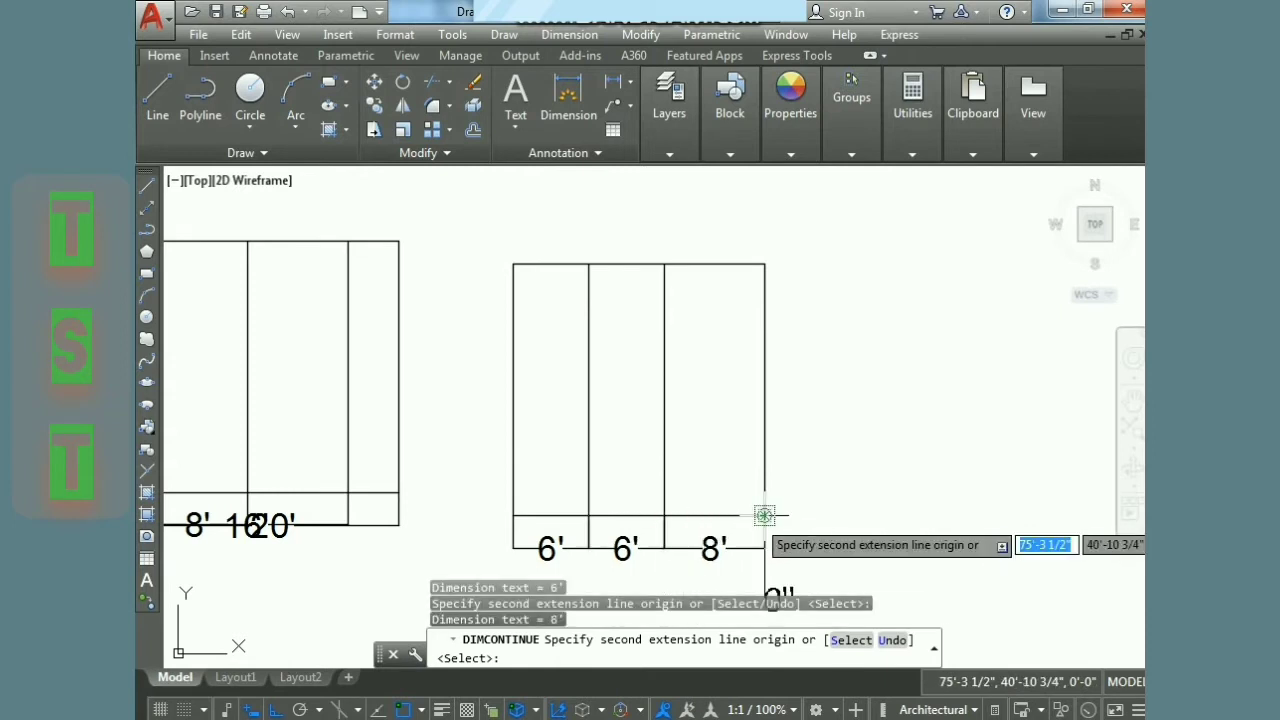
key("Return")
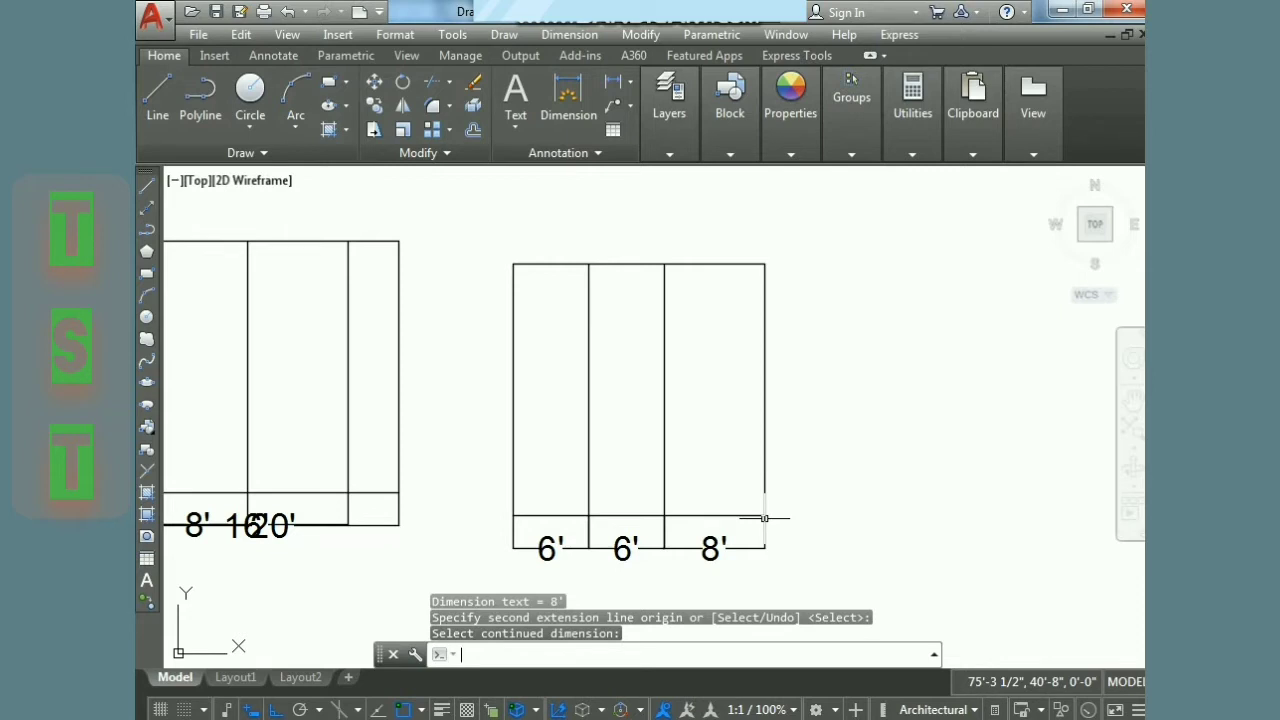
key("Escape")
key("Escape")
key("Escape")
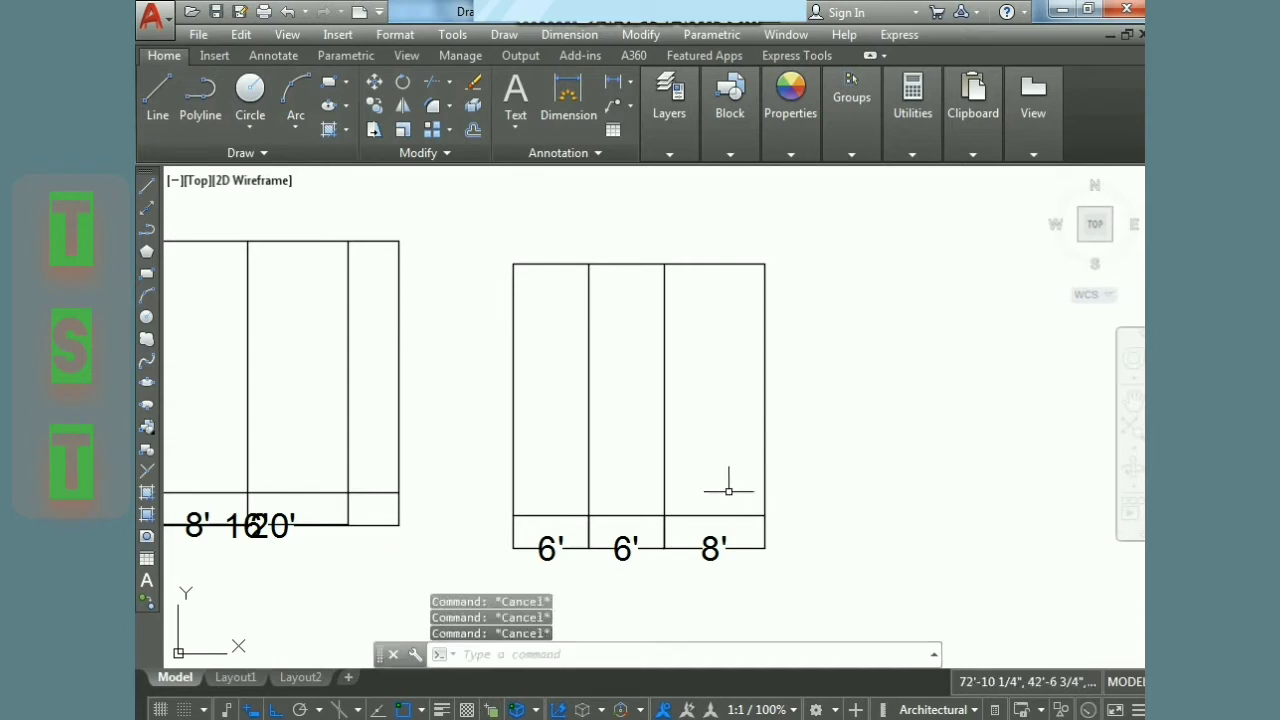
middle_click_drag(728, 486, 901, 461)
left_click(331, 495)
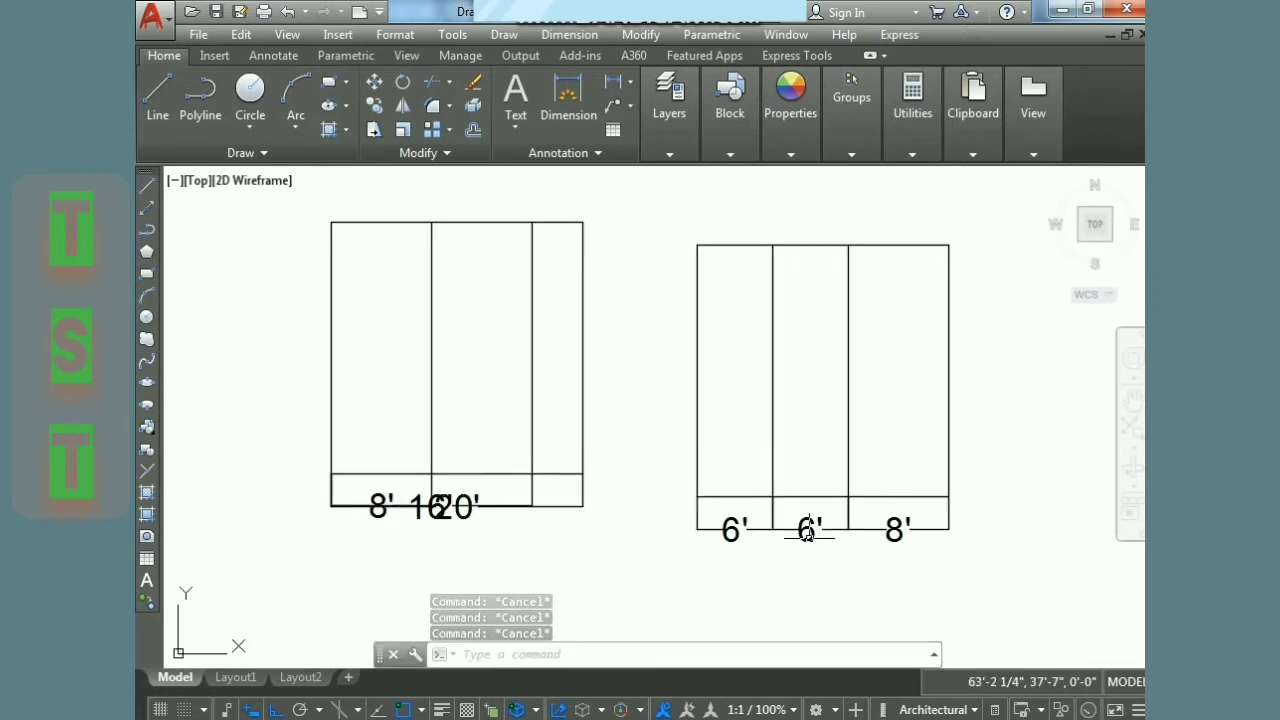
left_click(570, 36)
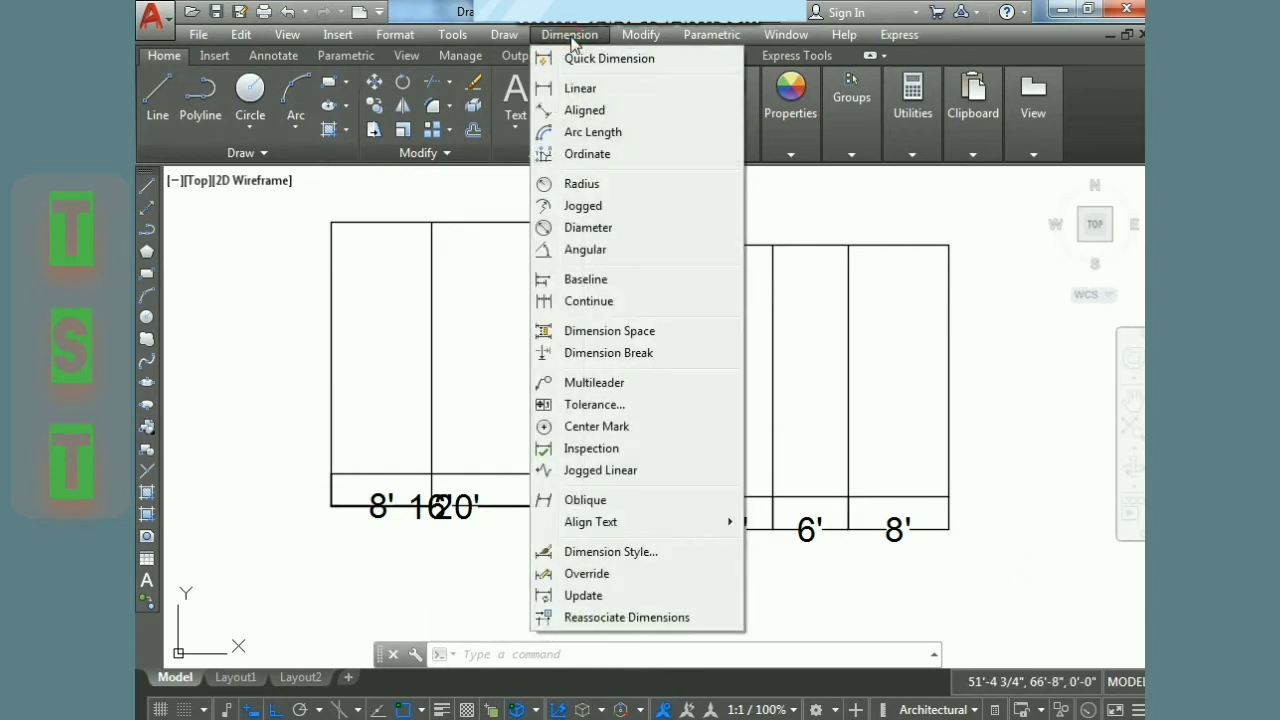
left_click(610, 331)
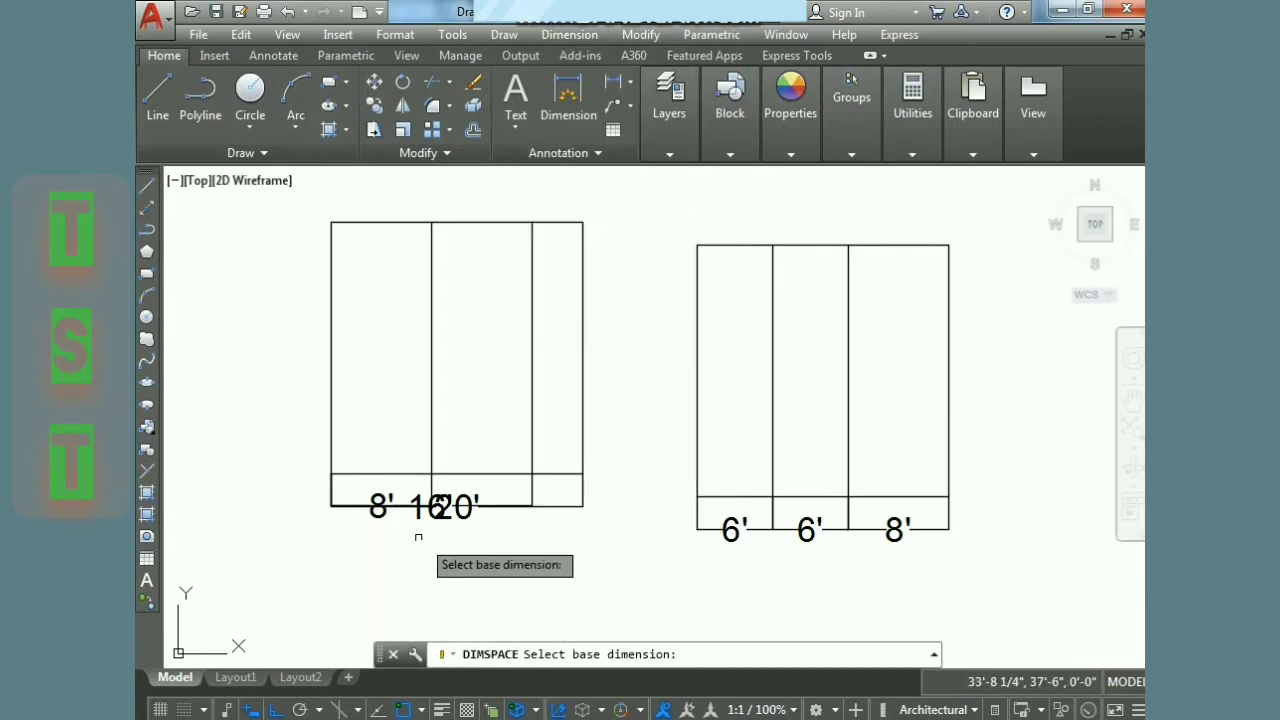
left_click(381, 499)
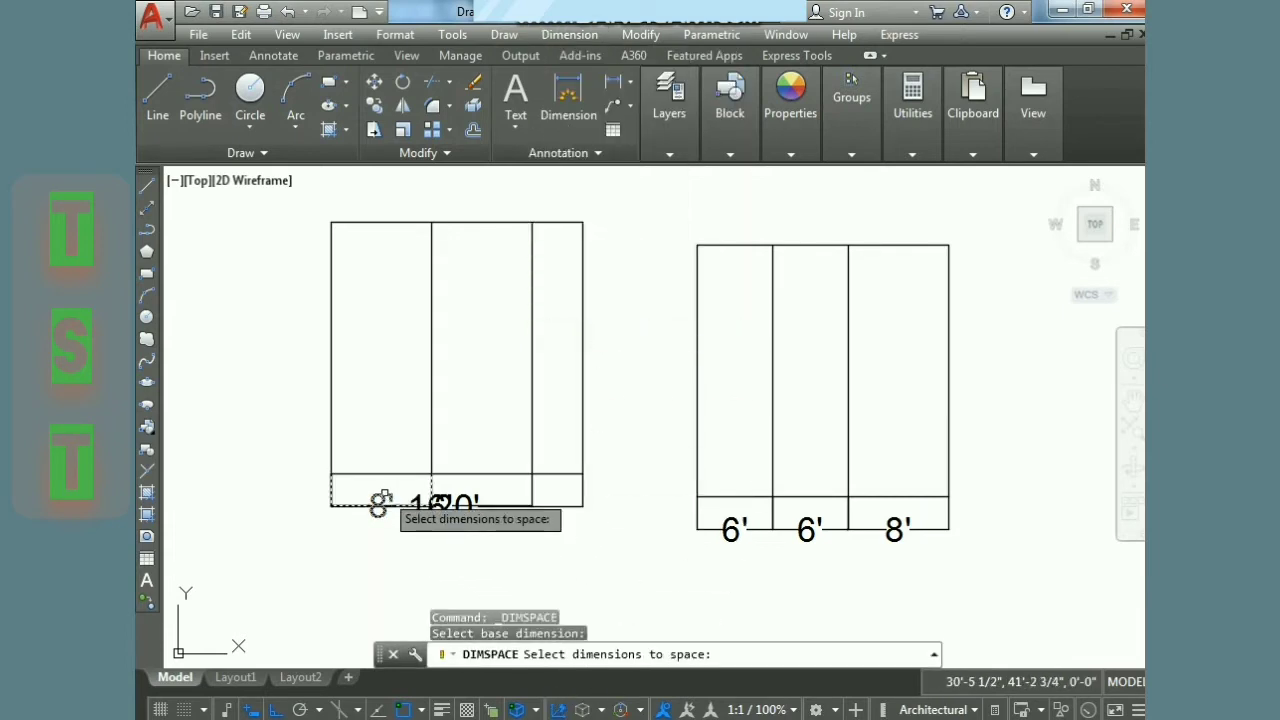
key("Return")
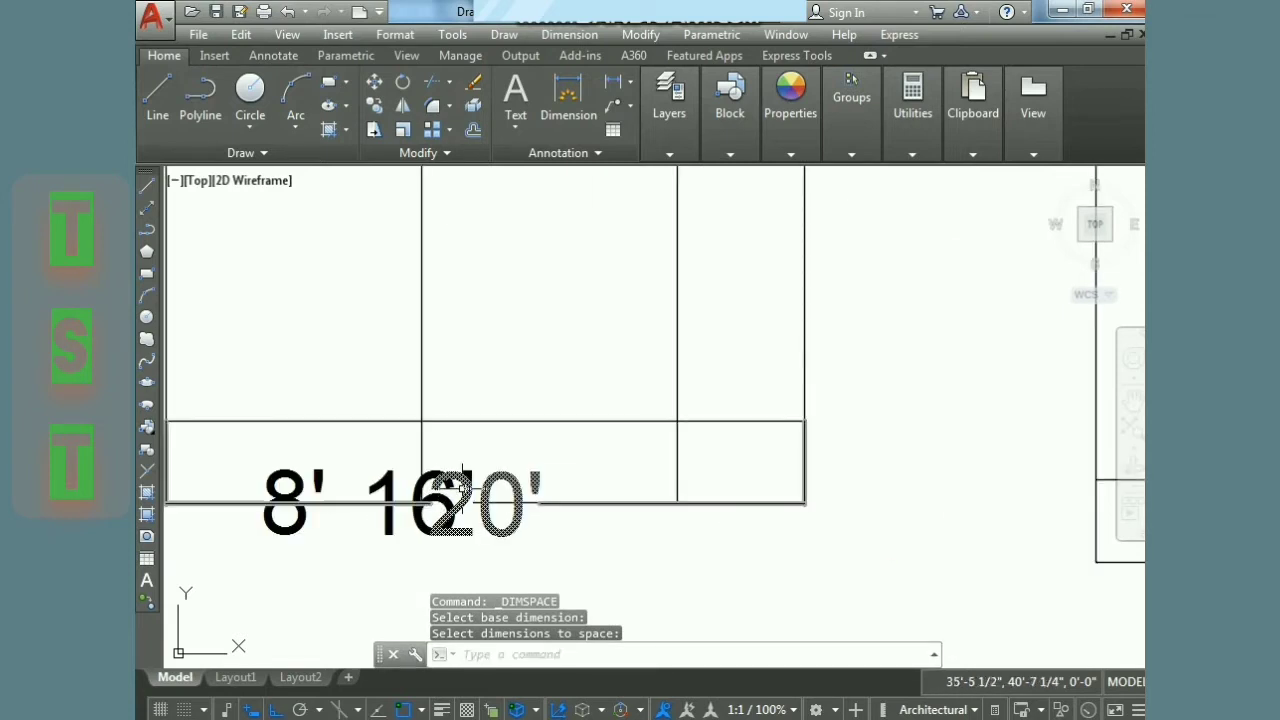
left_click(569, 34)
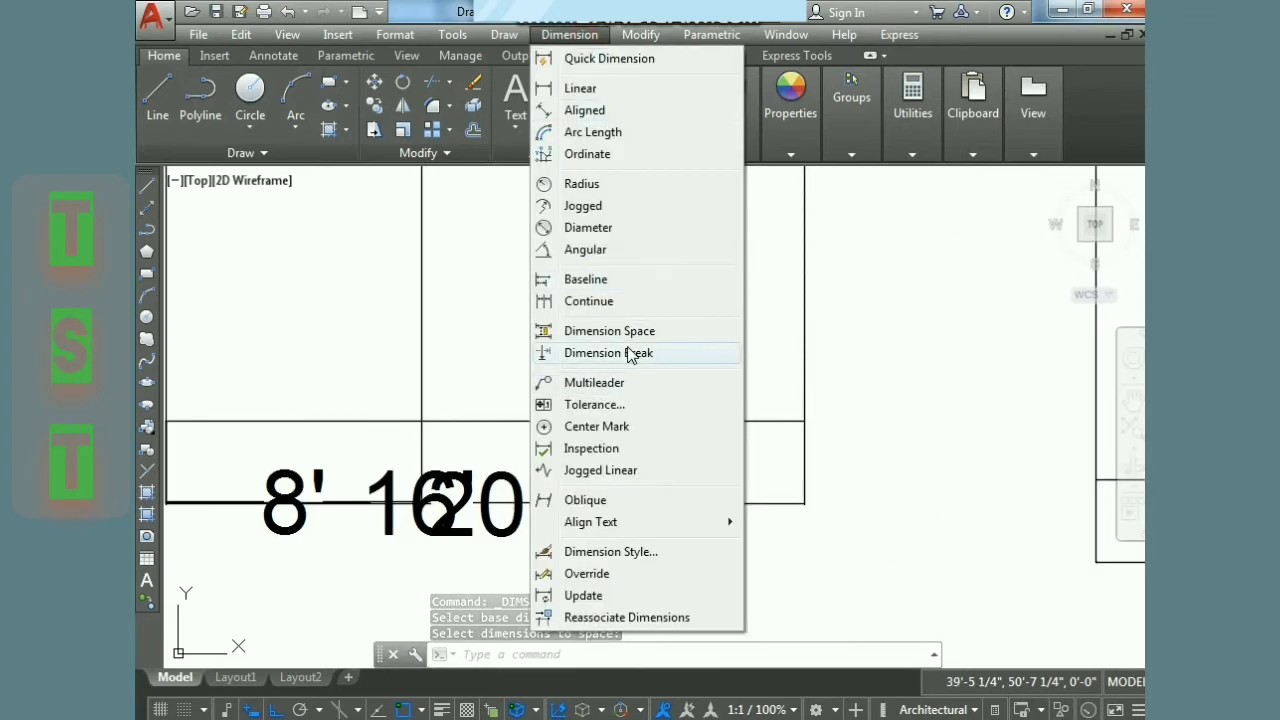
left_click(600, 331)
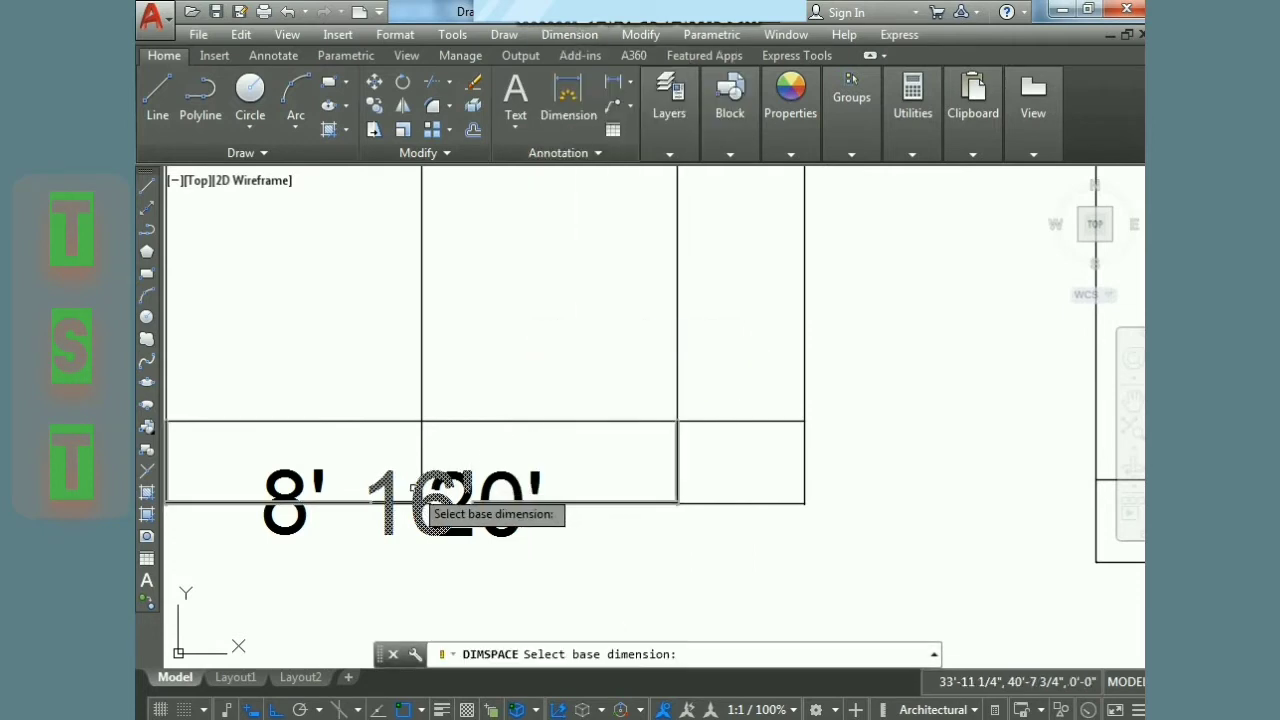
left_click(413, 489)
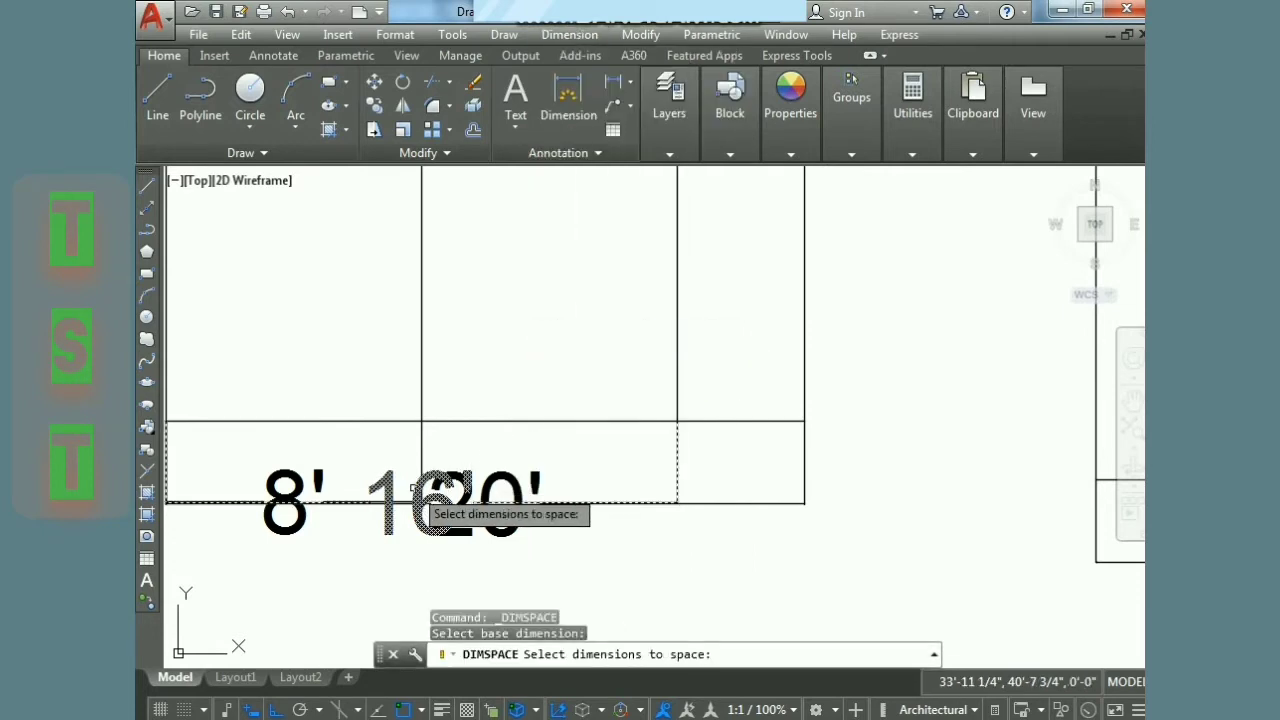
left_click(413, 489)
key("Return")
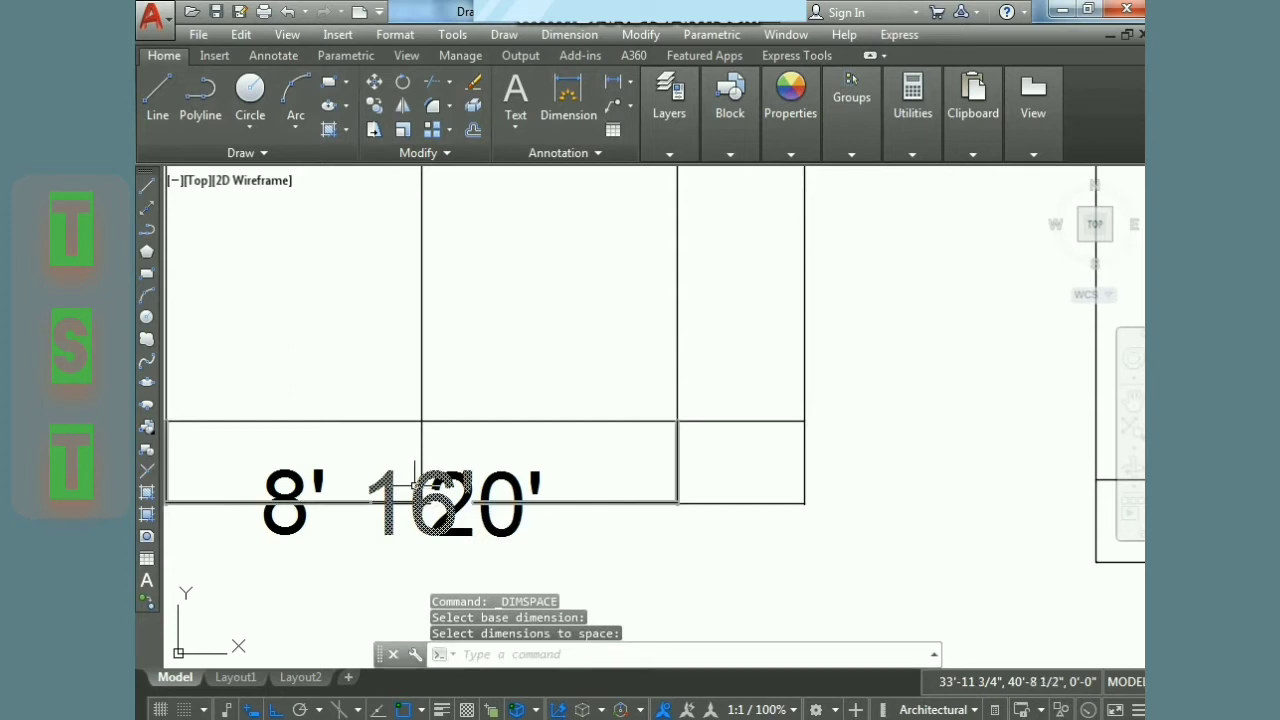
left_click(418, 488)
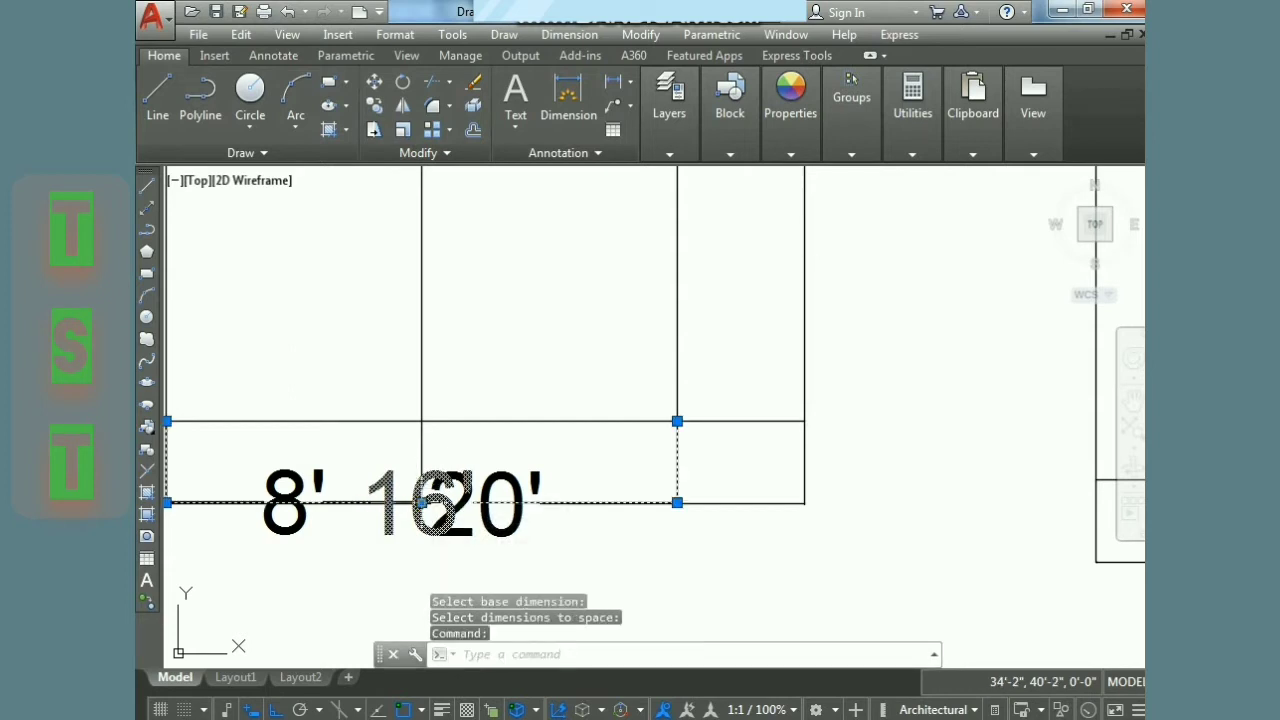
mouse_move(424, 502)
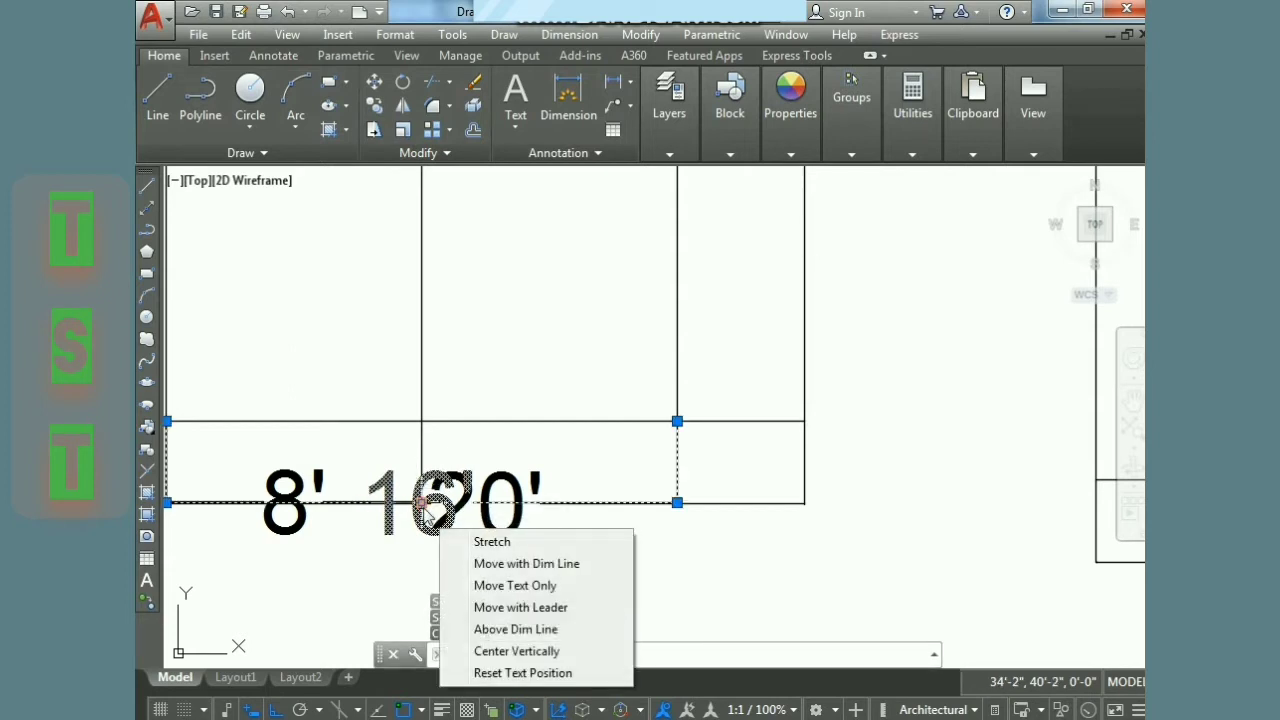
left_click(516, 614)
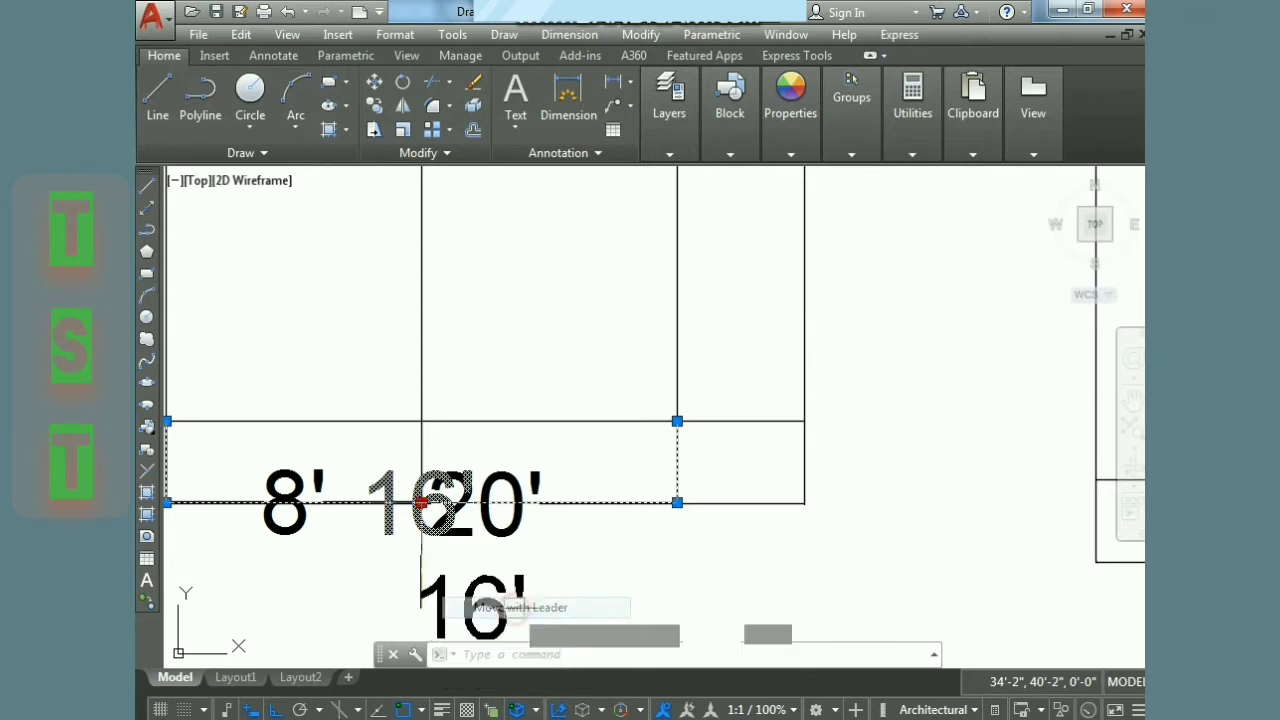
key("Escape")
key("Escape")
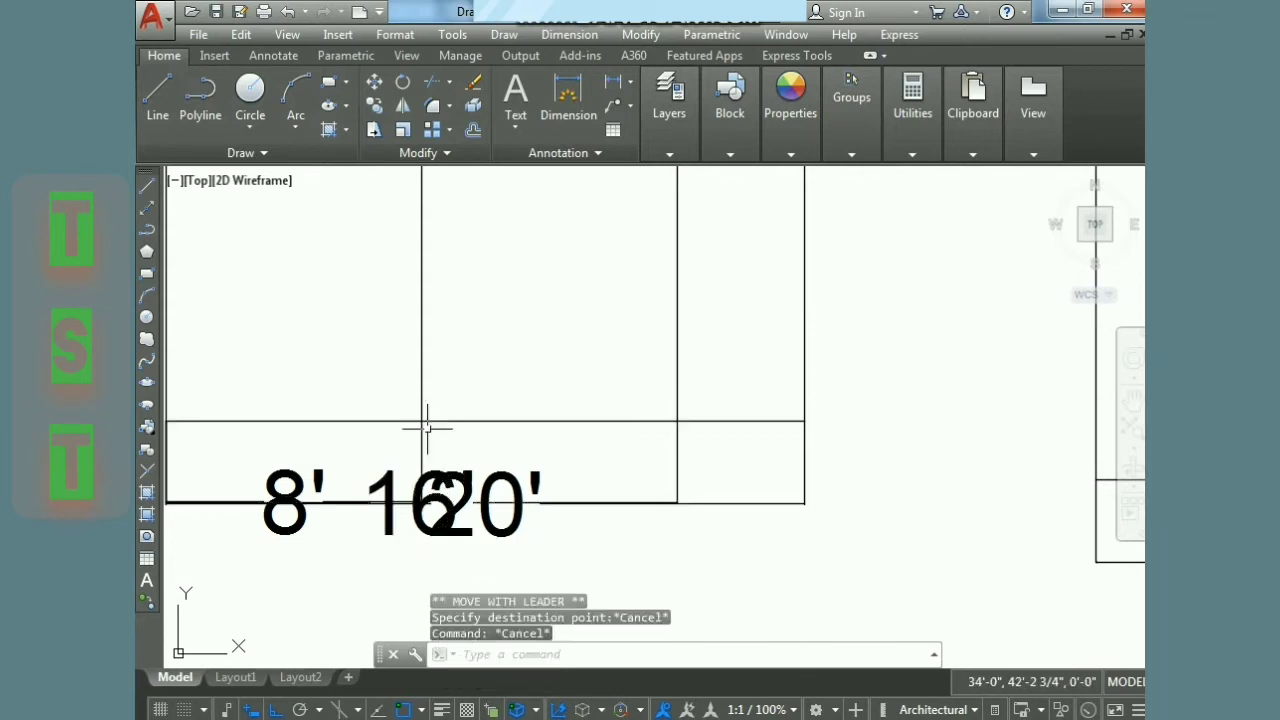
key("Escape")
left_click(569, 34)
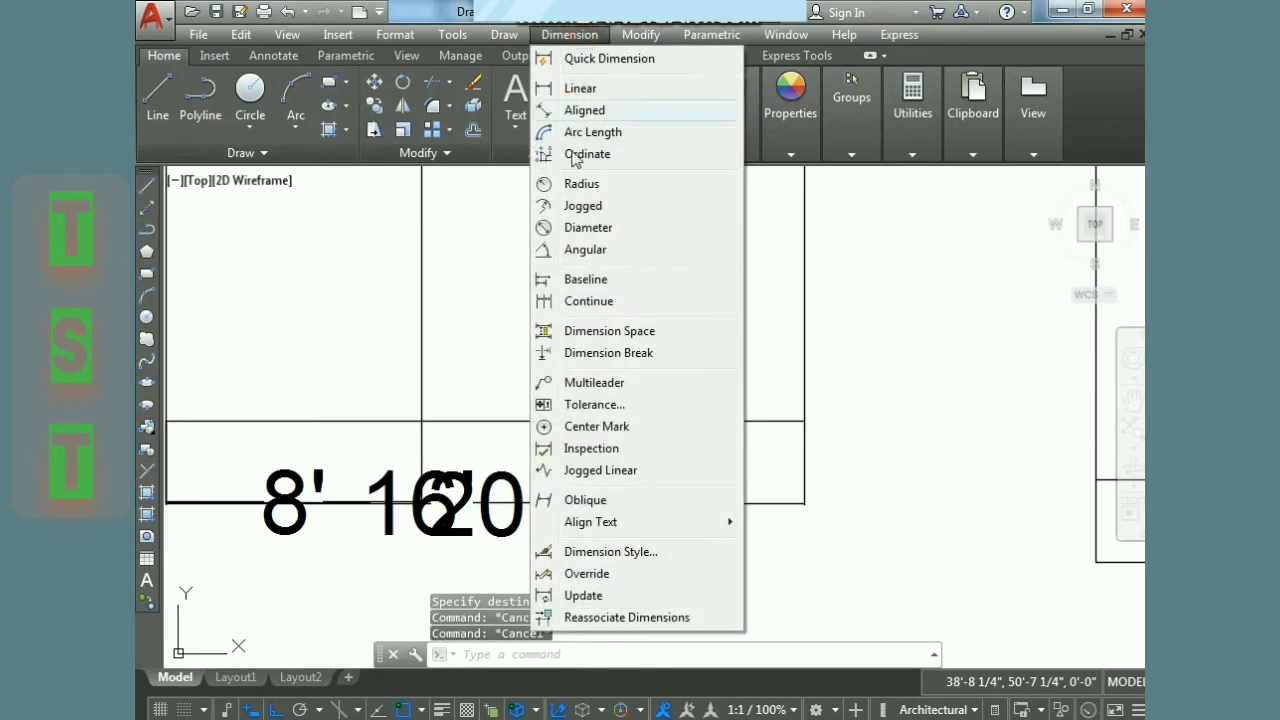
left_click(573, 331)
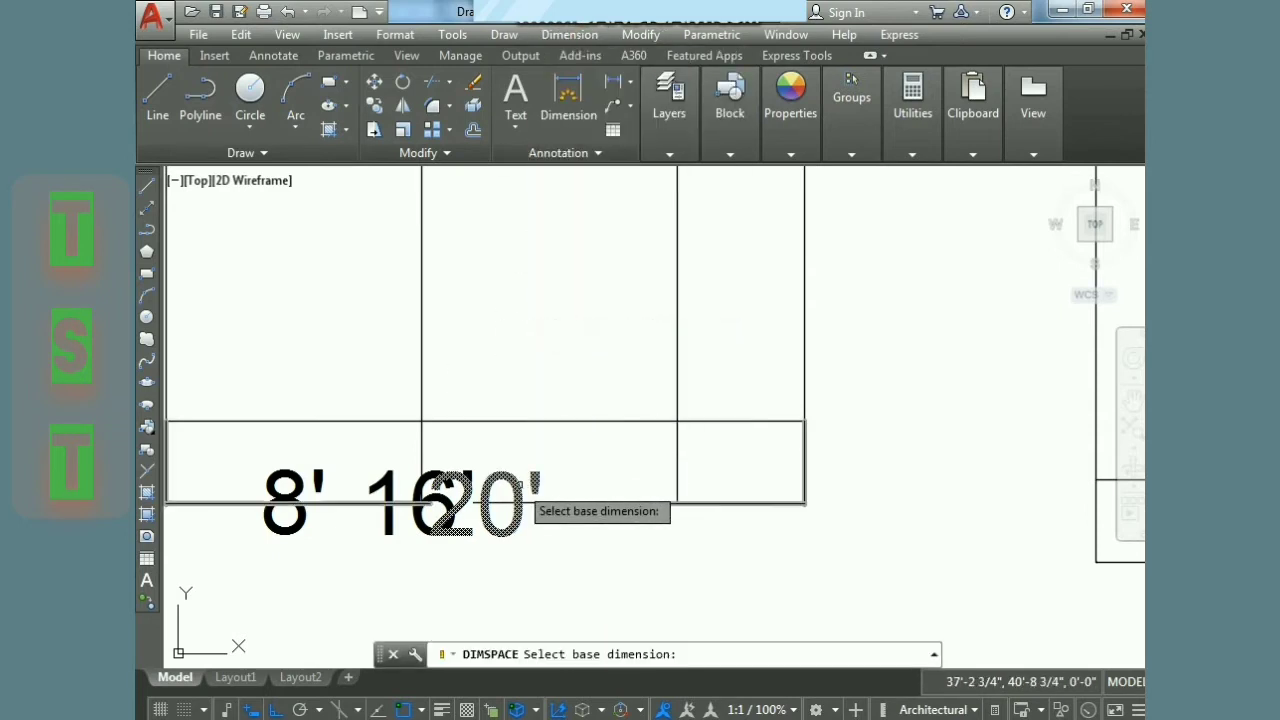
left_click(522, 502)
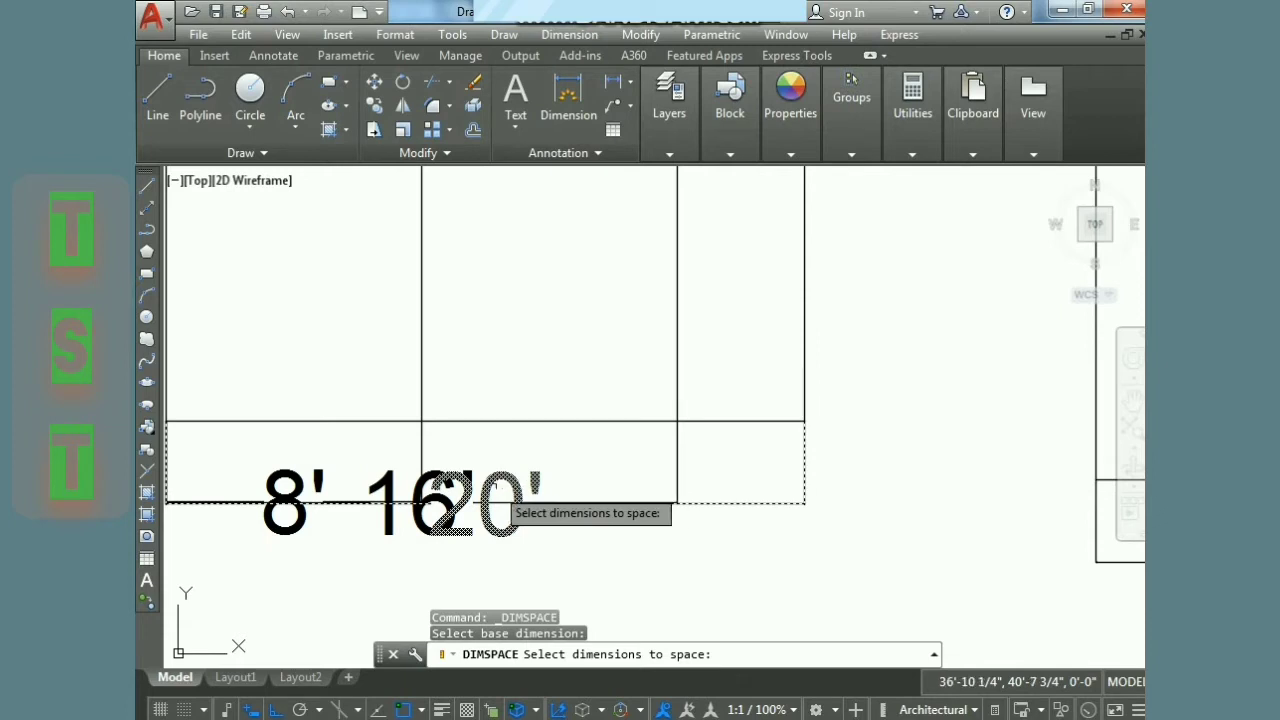
left_click(421, 502)
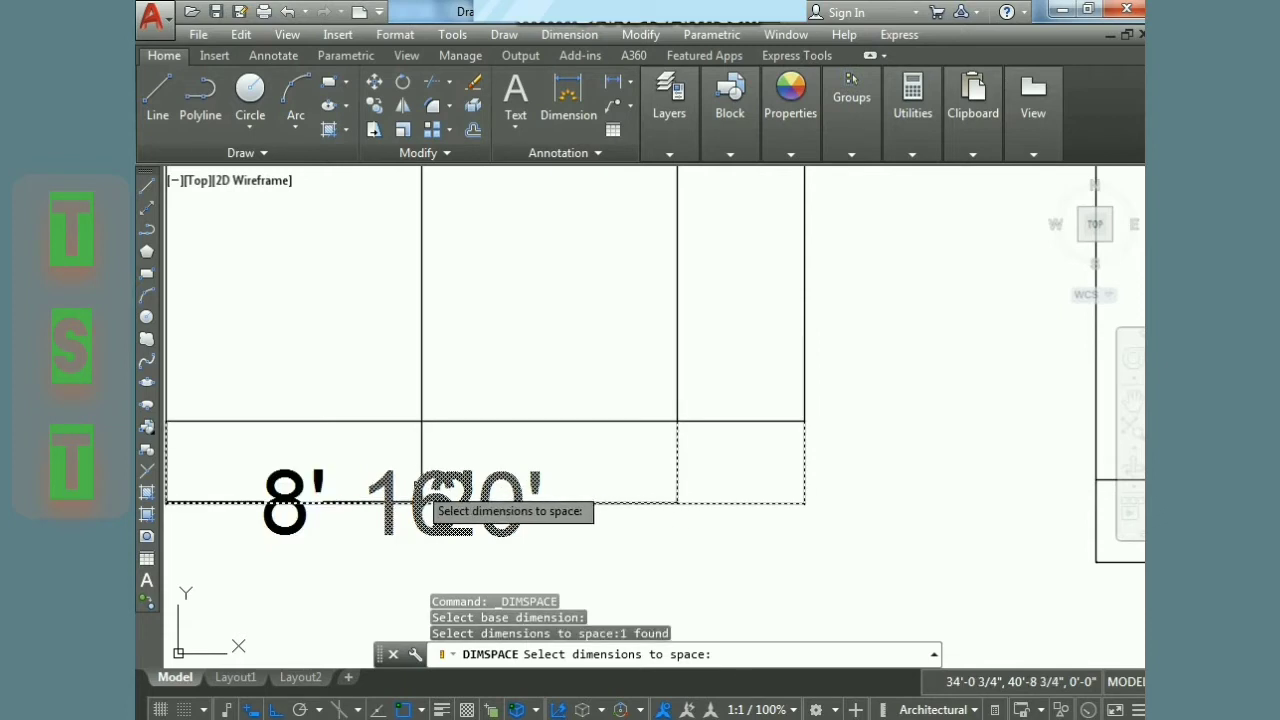
key("Return")
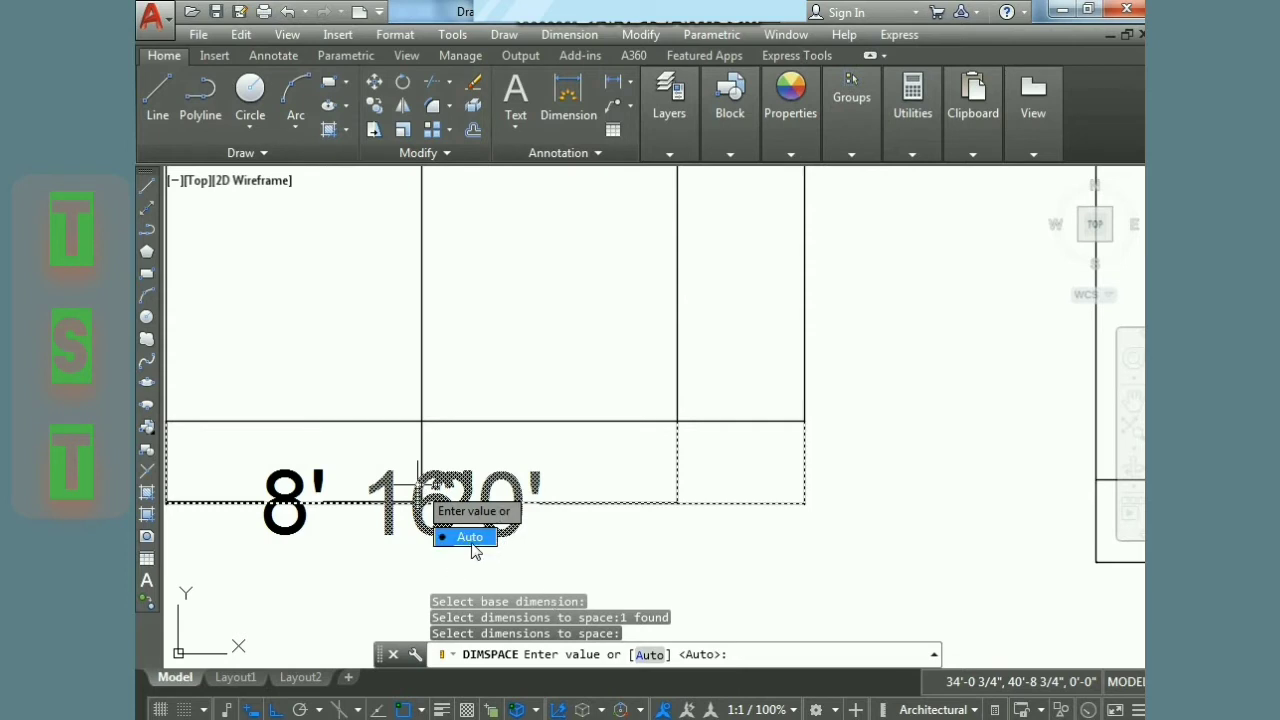
left_click(472, 538)
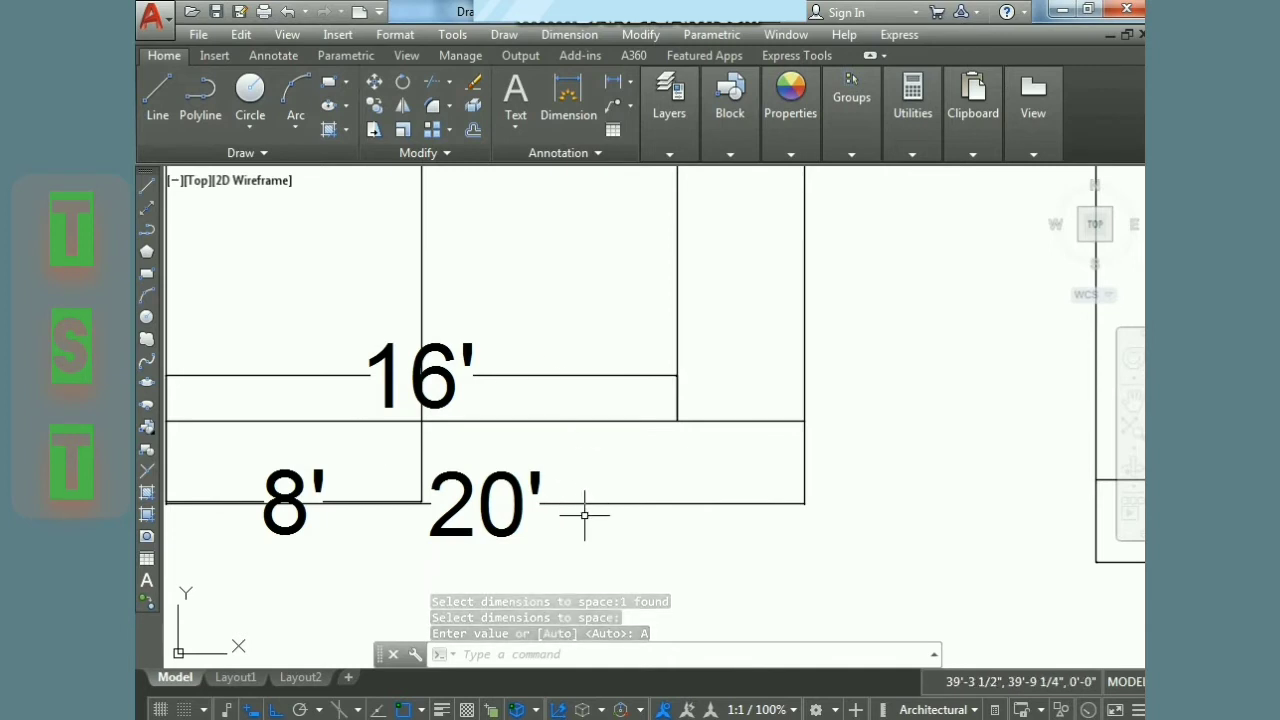
key("ctrl+z")
left_click(569, 34)
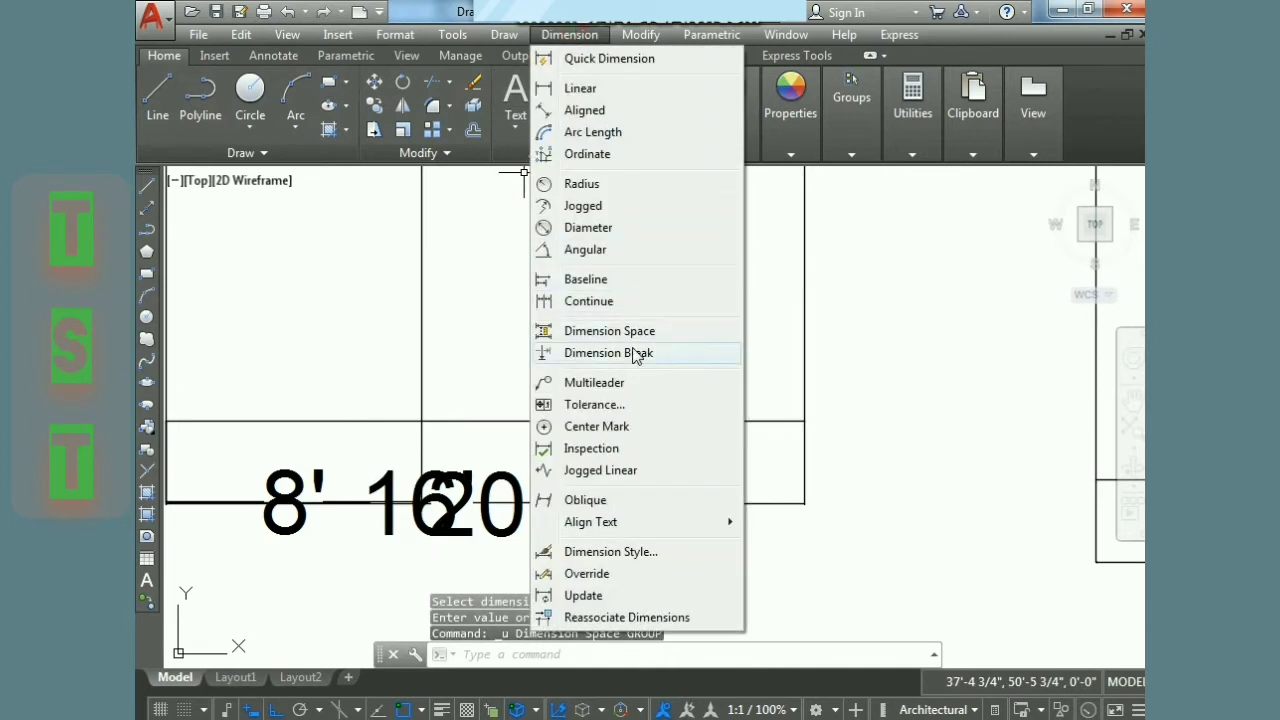
Step: Space the 16' dimension 10 units from the 20' base dimension with Dimension Space
left_click(609, 331)
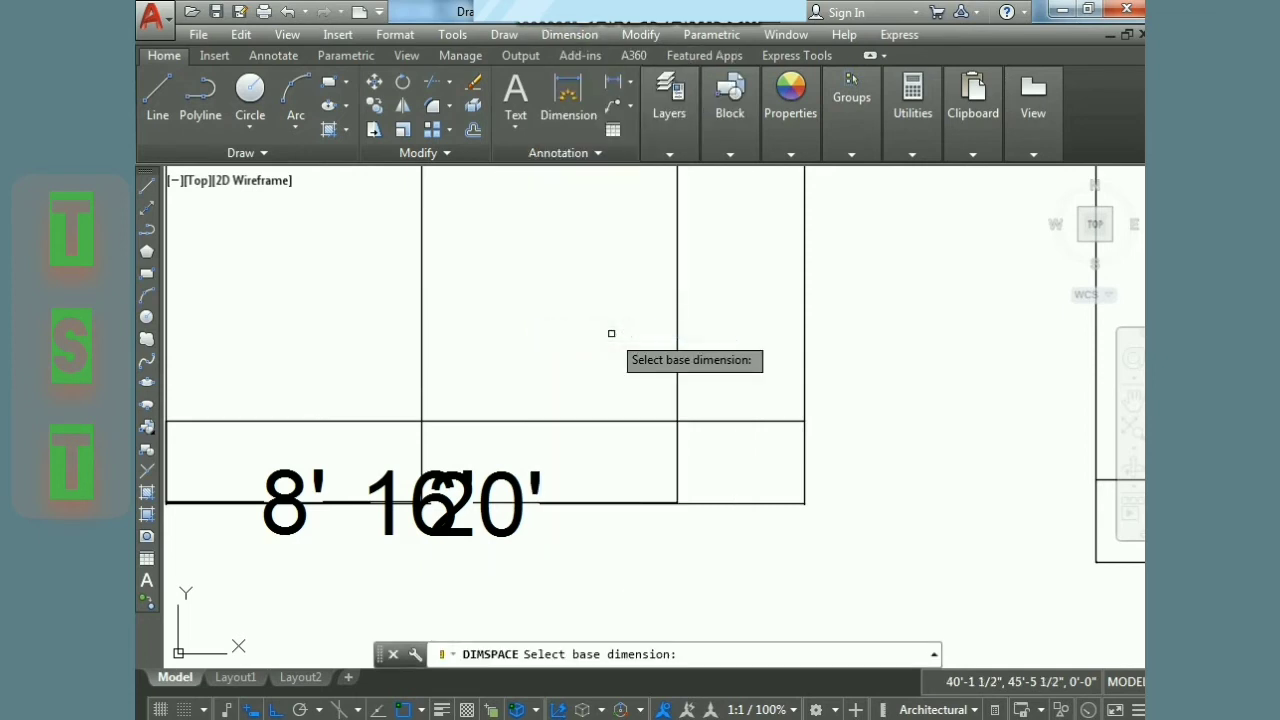
left_click(515, 520)
left_click(425, 520)
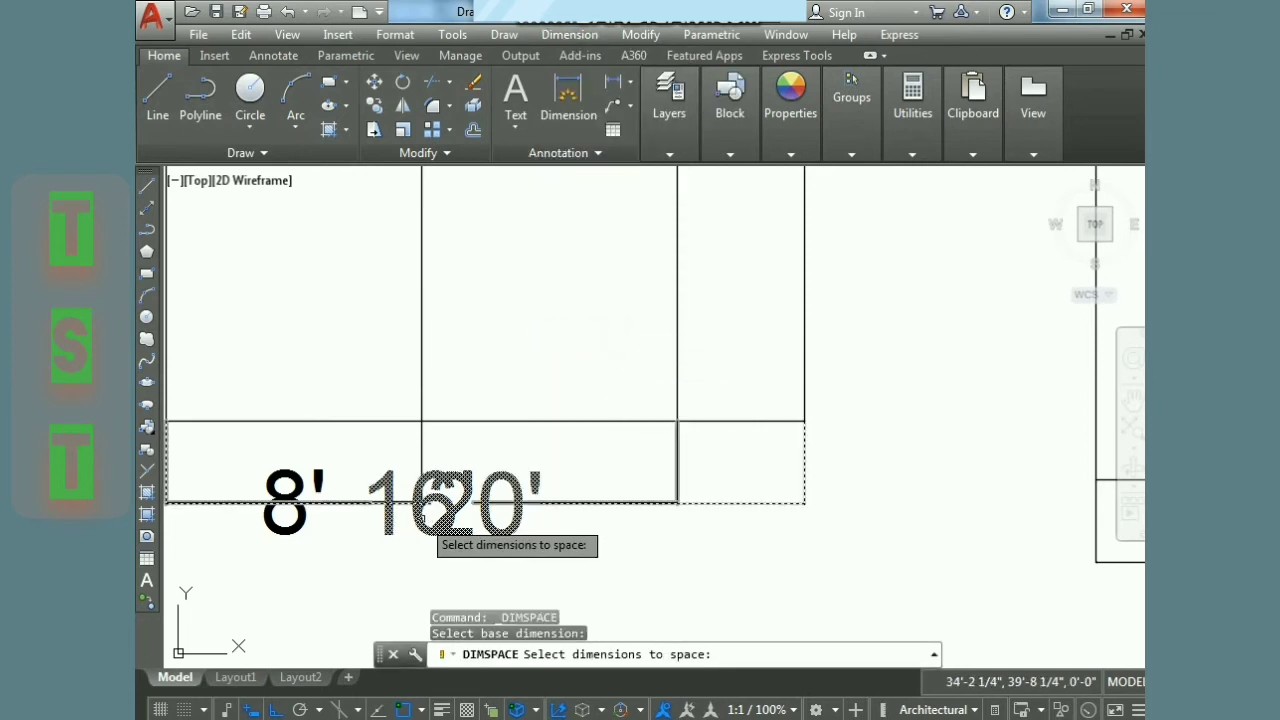
left_click(450, 490)
key("Return")
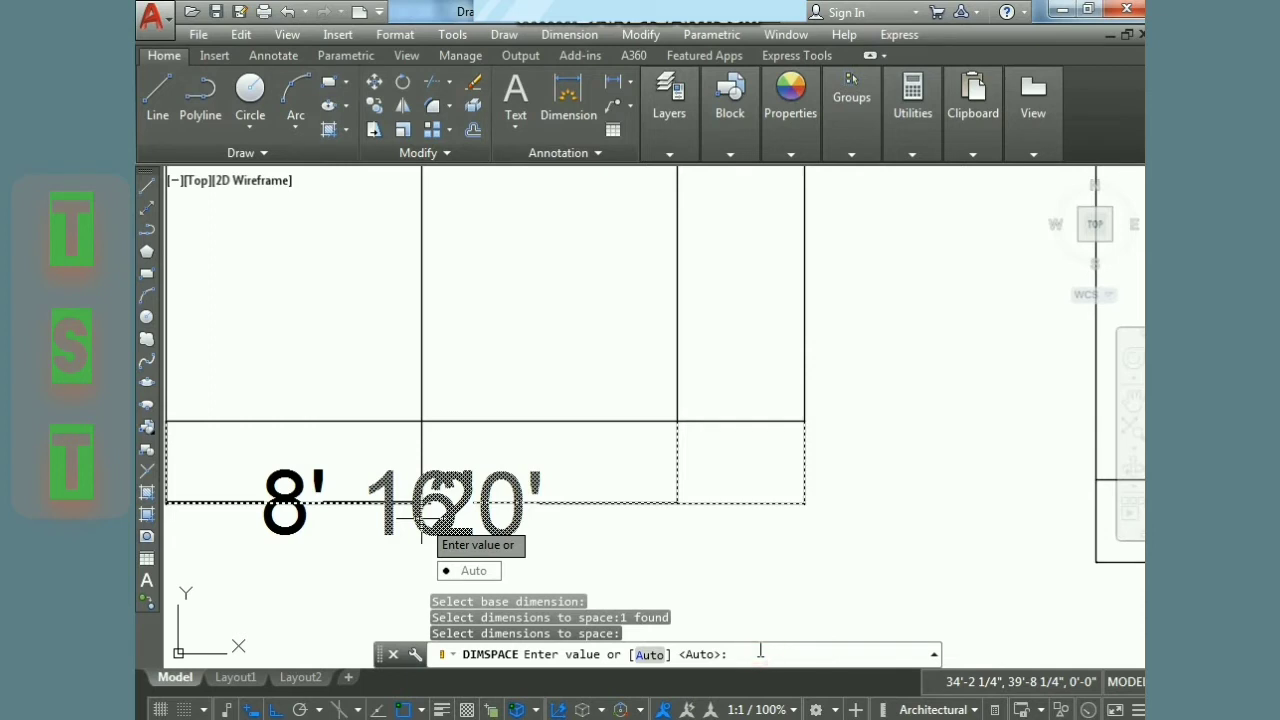
type("10")
key("Return")
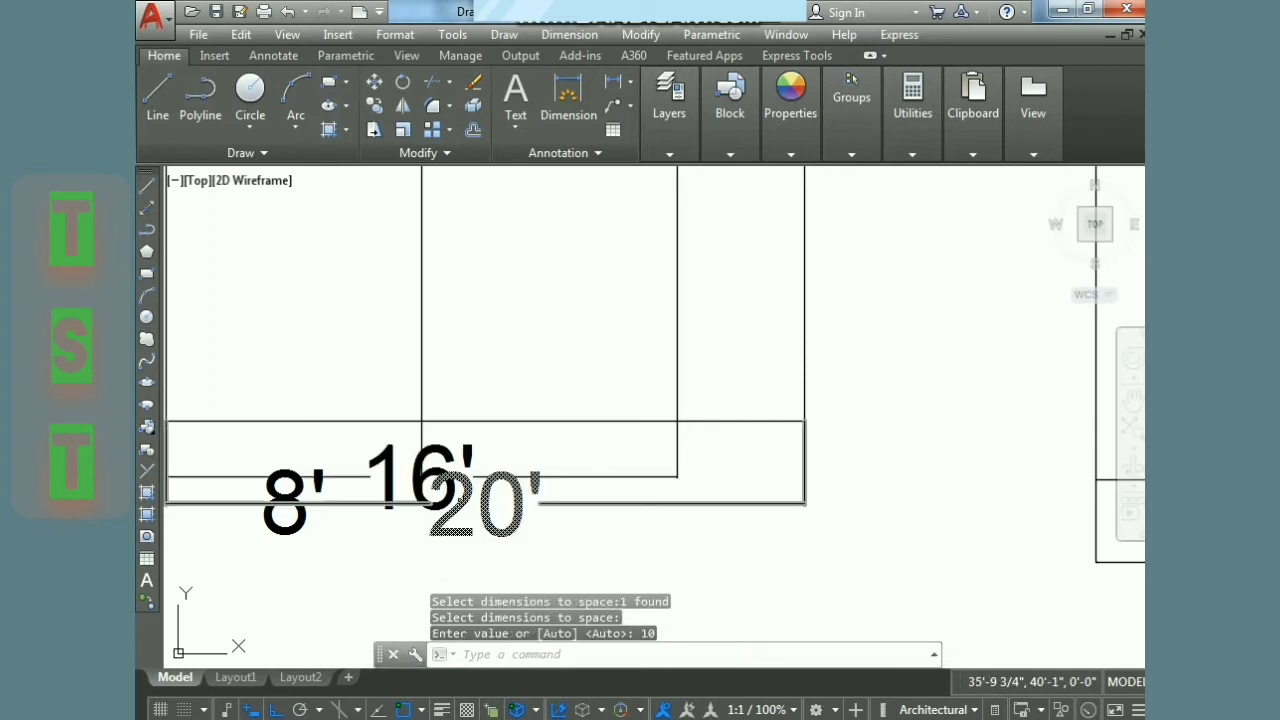
left_click(553, 36)
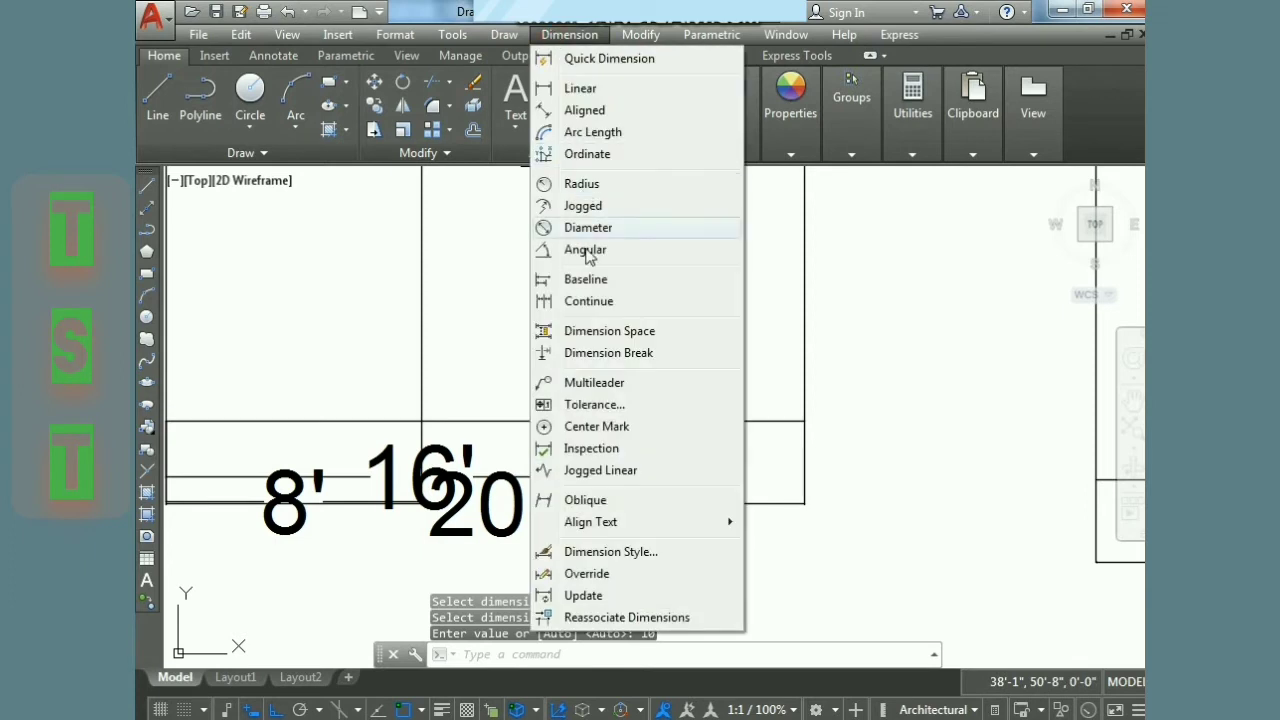
Step: Rerun Dimension Space on the 16' dimension with a spacing of 20
left_click(588, 338)
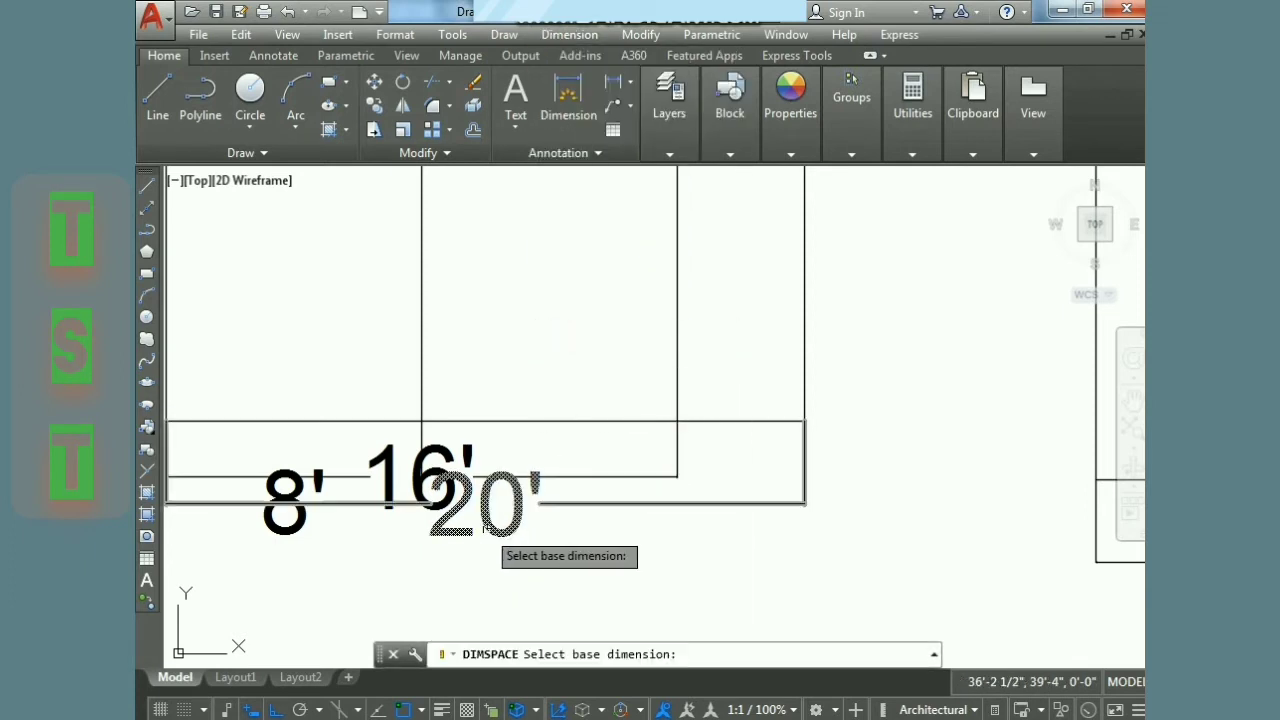
left_click(486, 530)
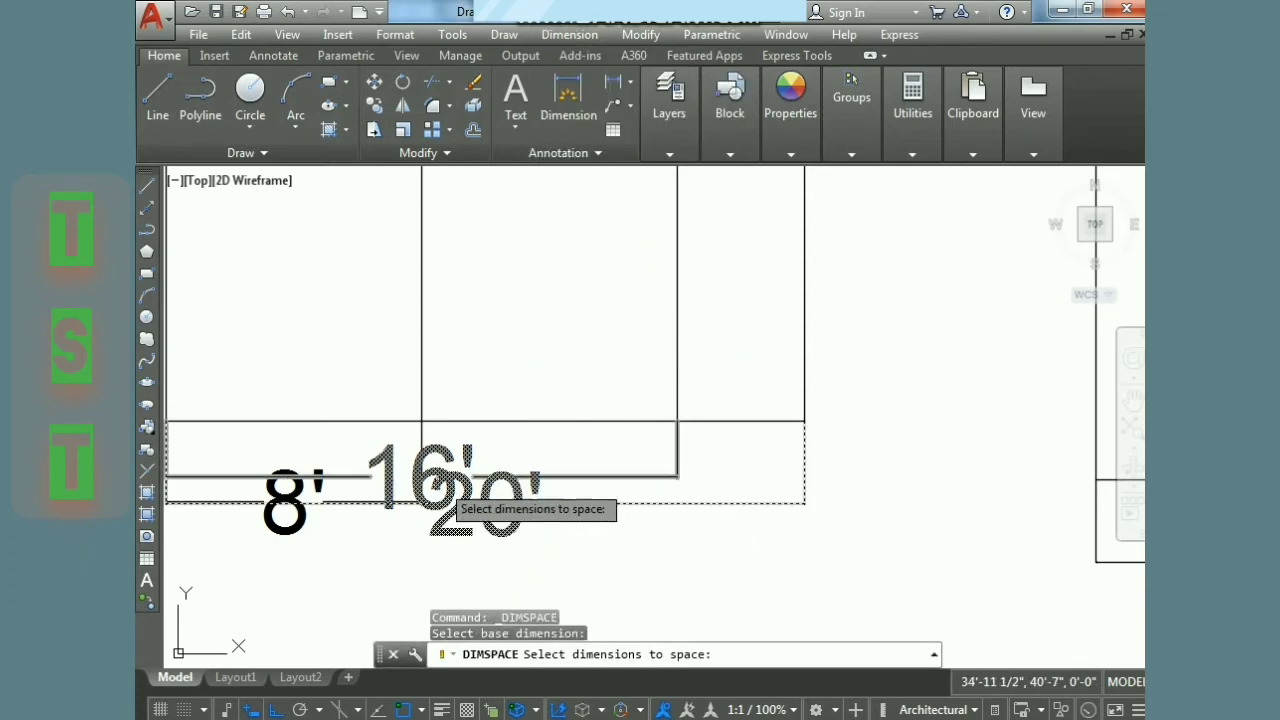
left_click(418, 462)
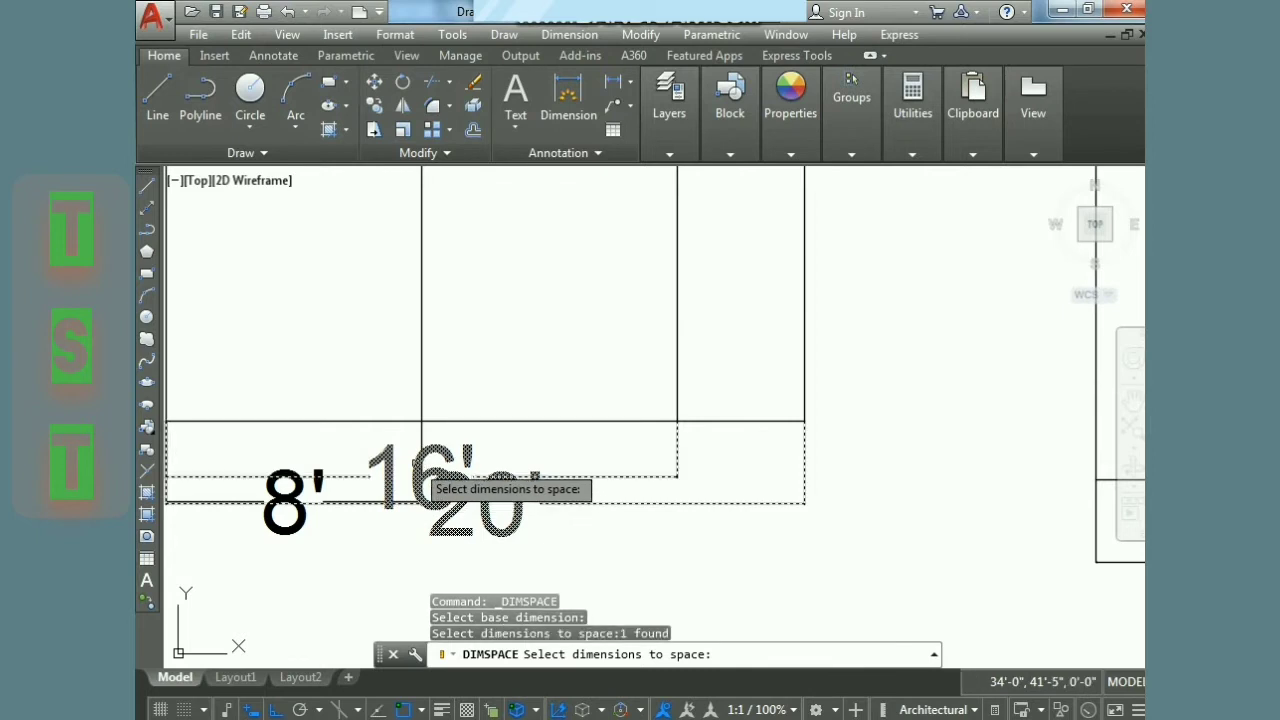
key("Return")
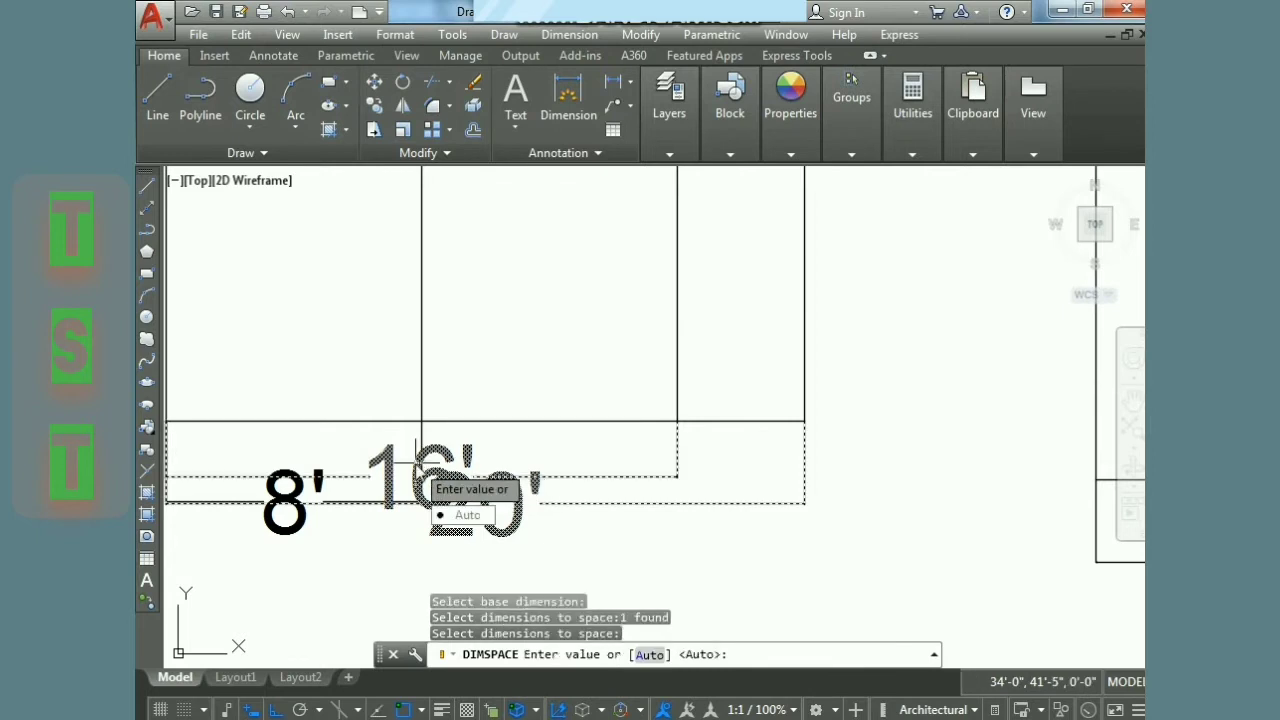
type("20")
key("Return")
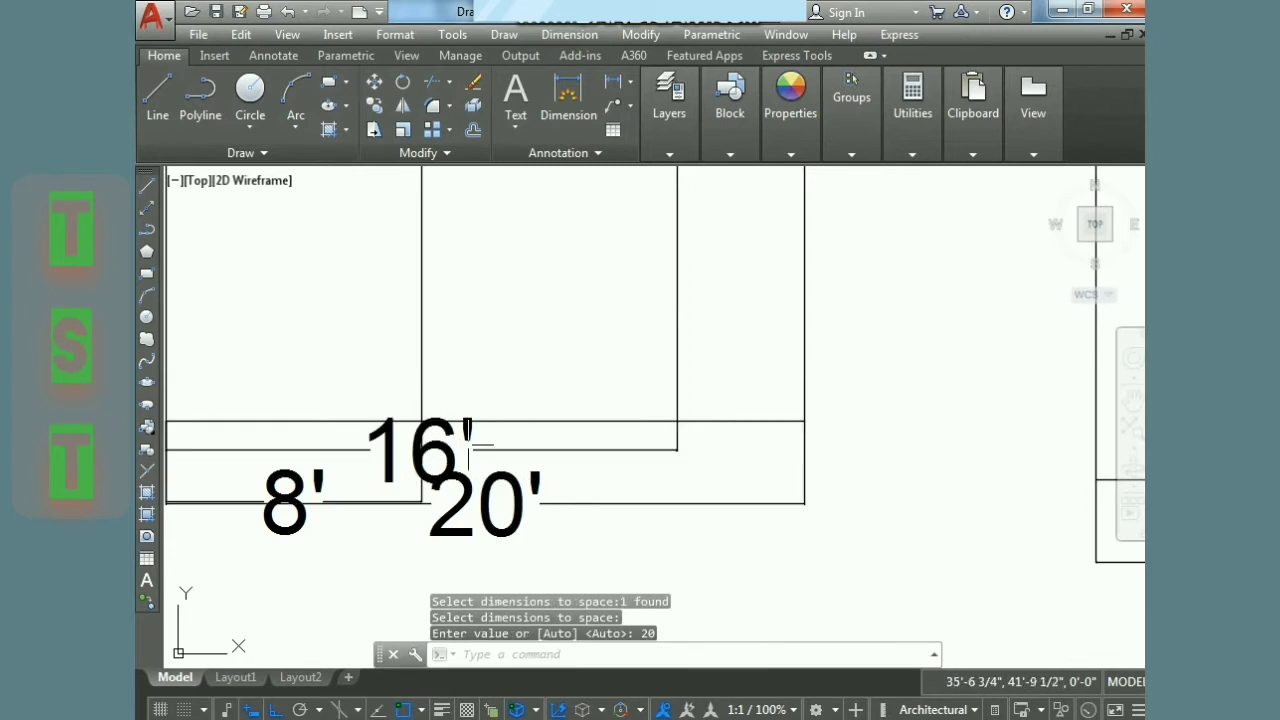
Step: Respace the 16' dimension above the 20' one using the Auto option
left_click(560, 34)
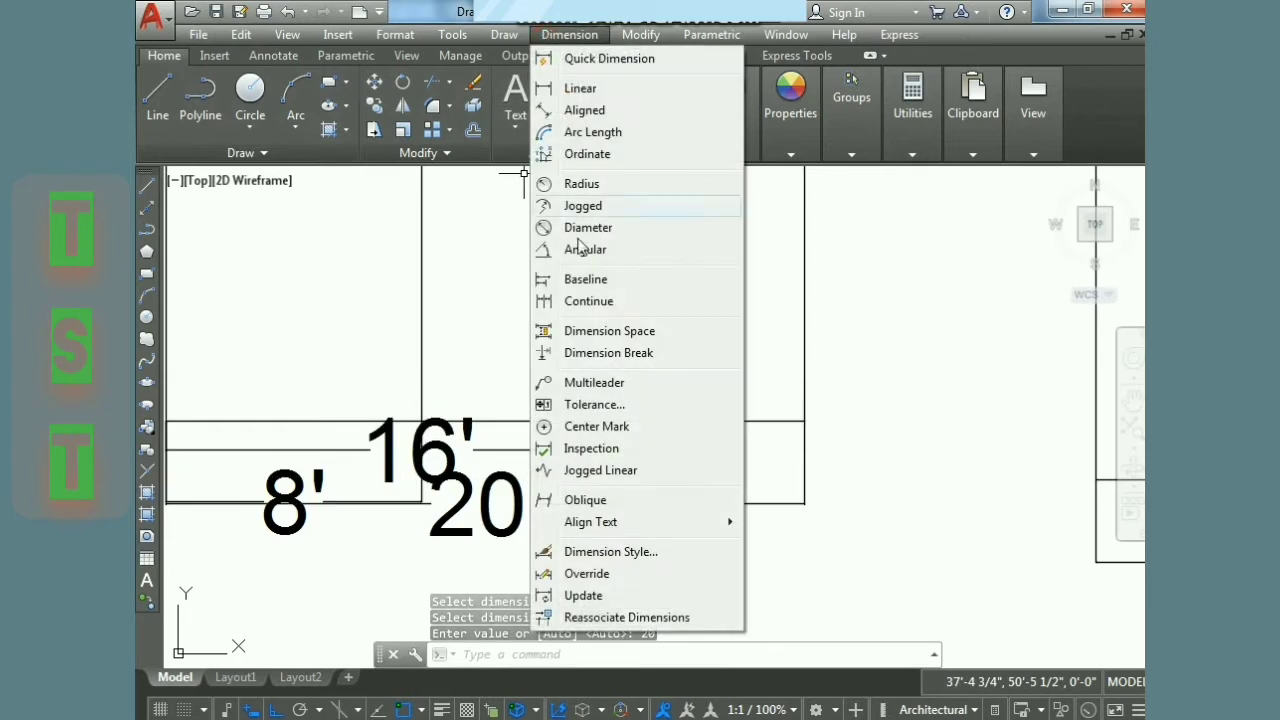
left_click(605, 330)
left_click(468, 512)
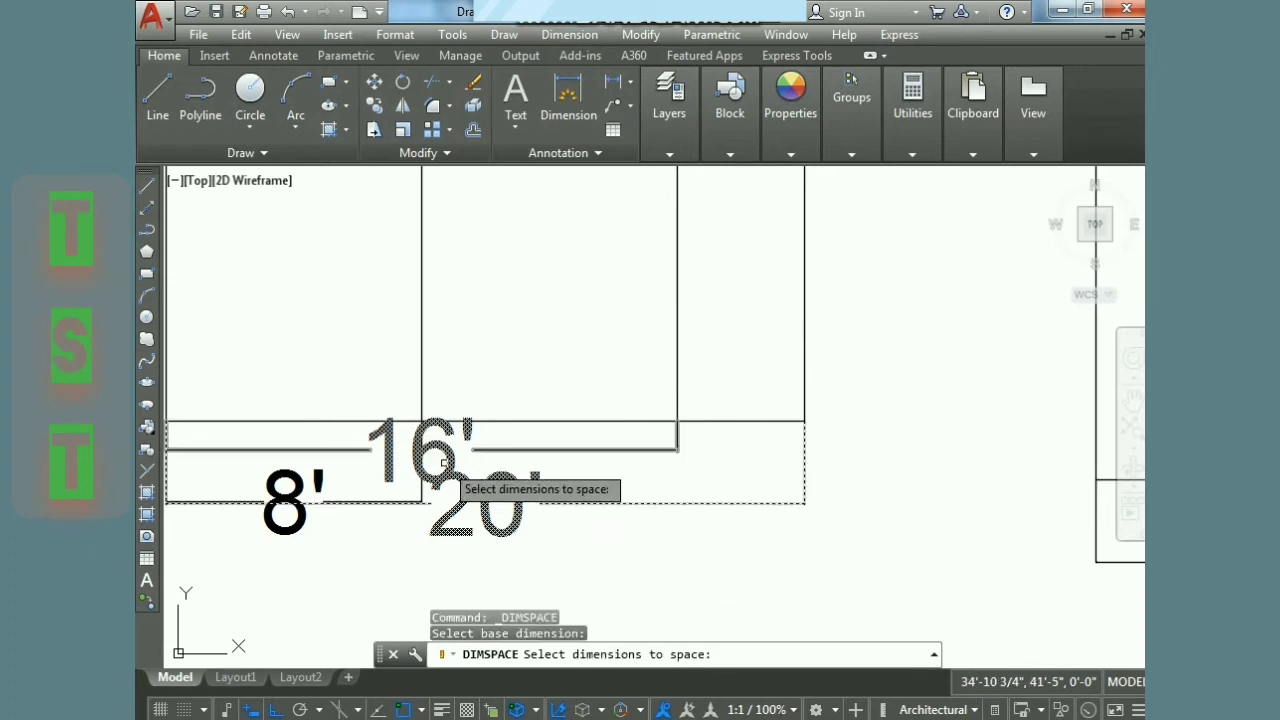
left_click(444, 462)
key("Return")
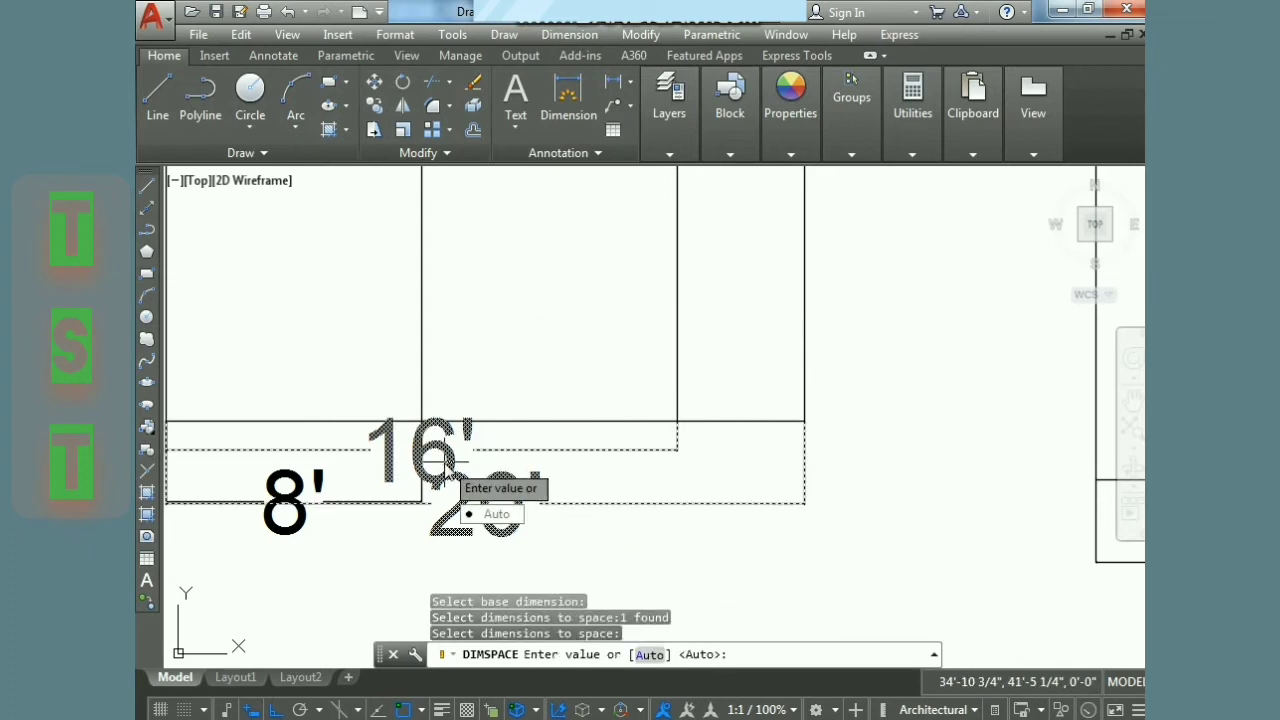
left_click(488, 515)
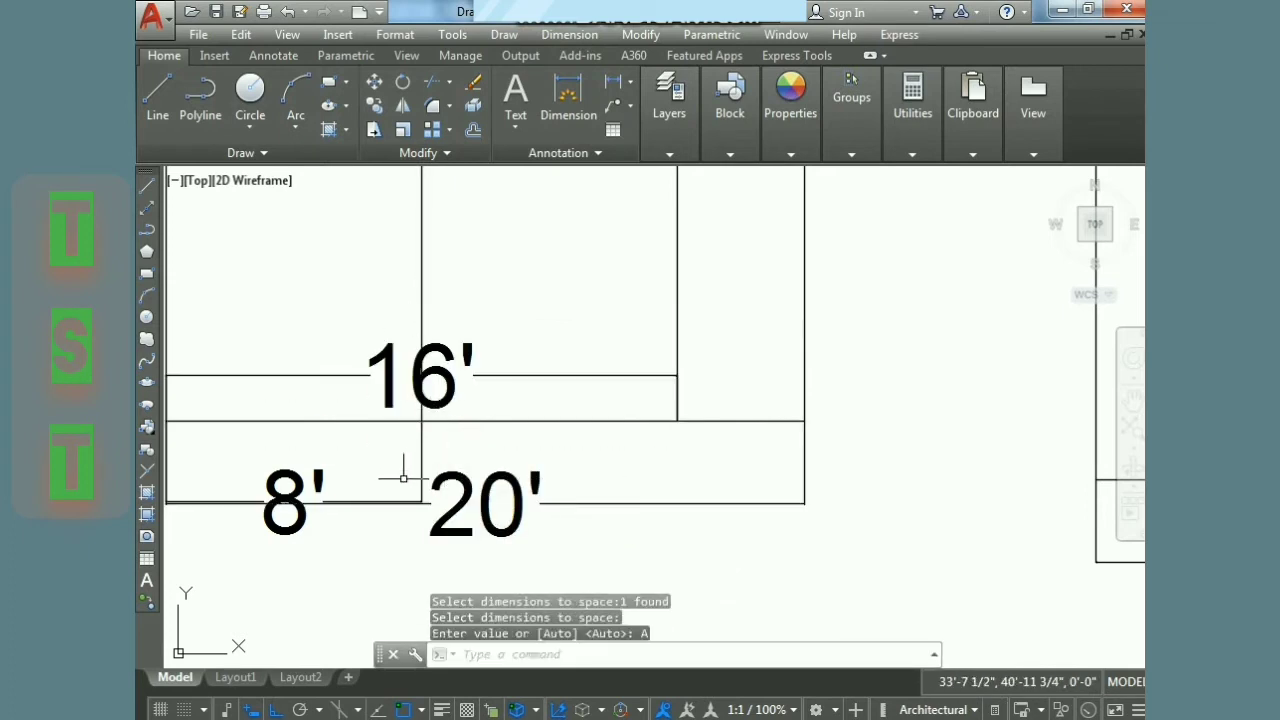
scroll(402, 474, "down", 4)
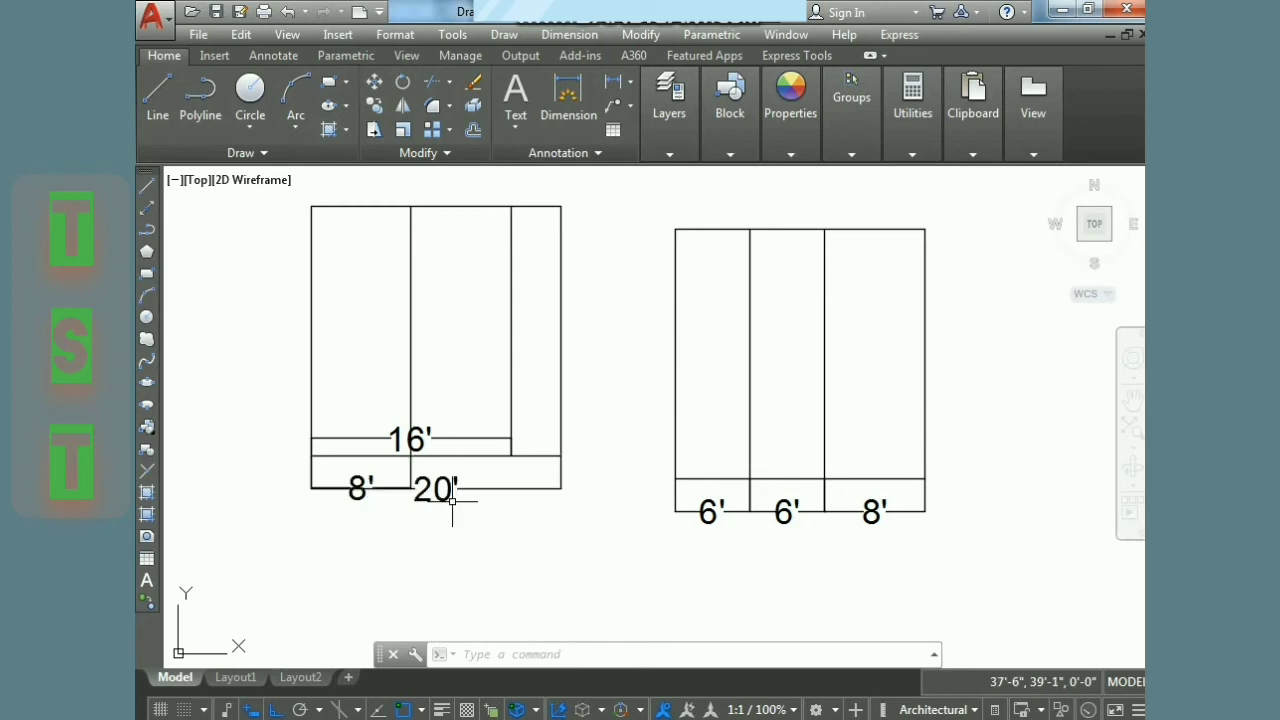
middle_click_drag(538, 526, 534, 563)
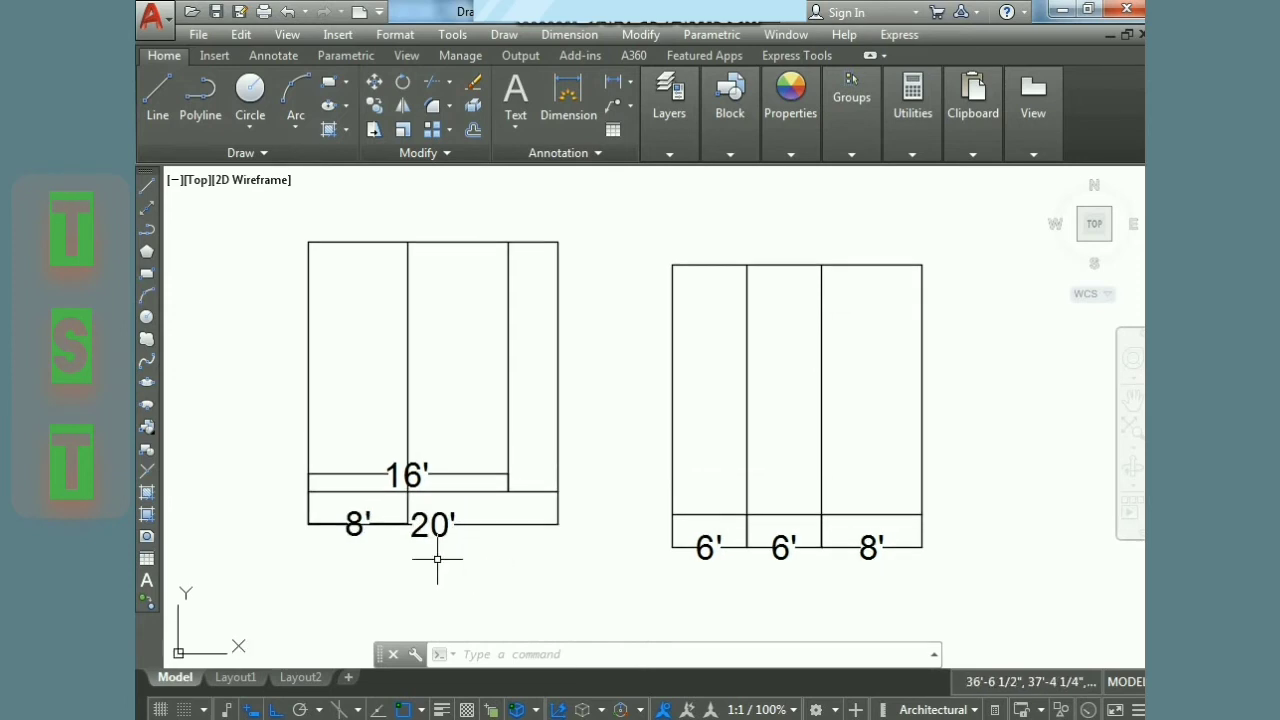
scroll(437, 557, "up", 2)
scroll(439, 565, "up", 2)
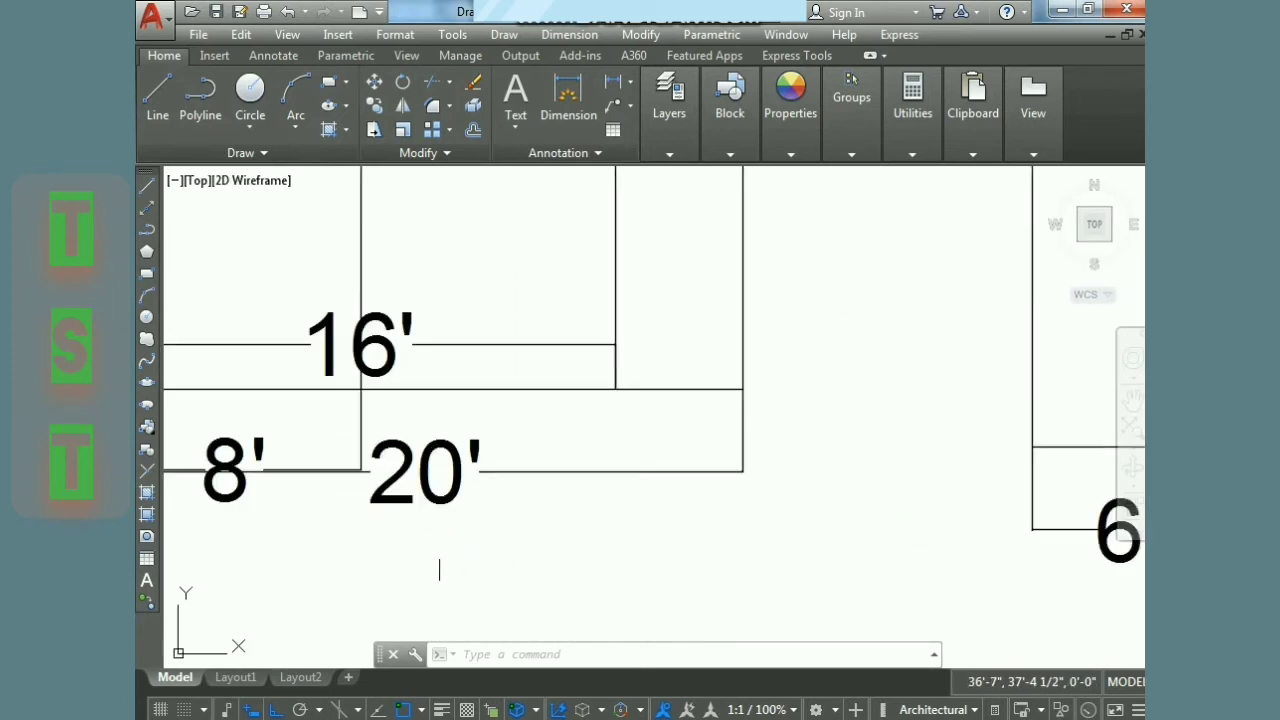
left_click(569, 34)
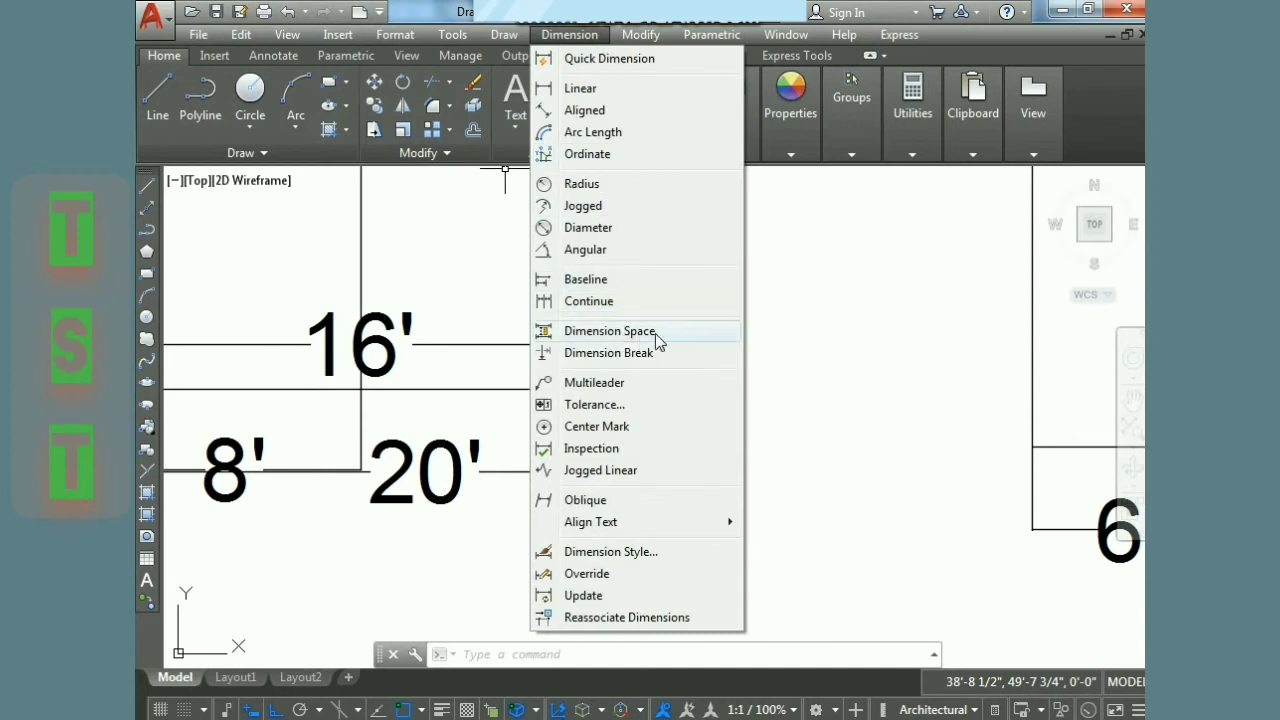
left_click(812, 318)
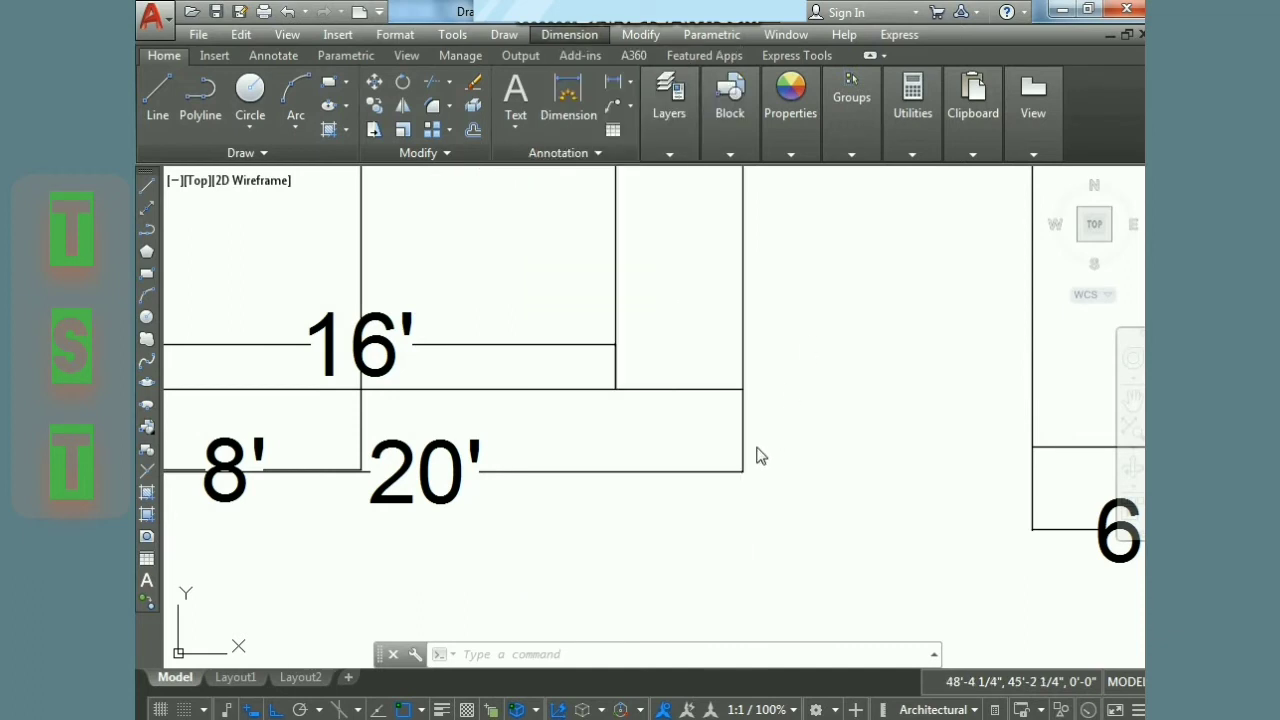
middle_click_drag(757, 456, 760, 526)
scroll(628, 470, "up", 5)
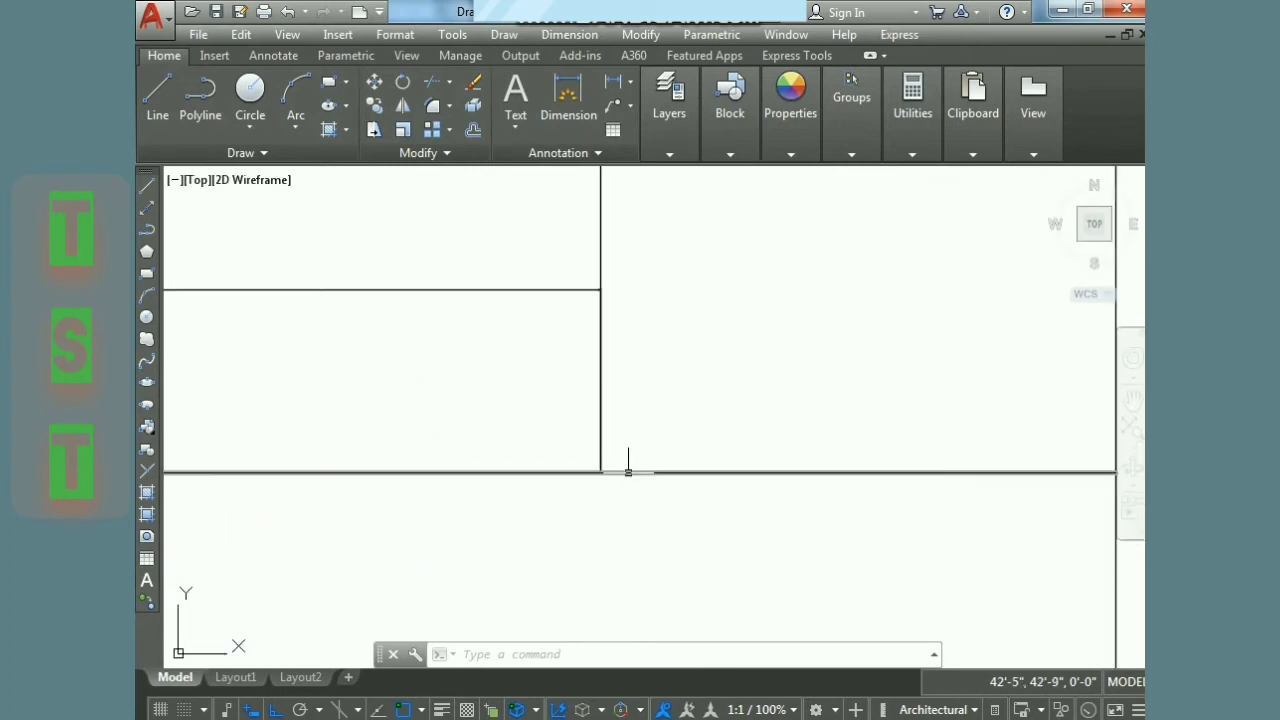
scroll(628, 470, "up", 4)
scroll(551, 486, "up", 4)
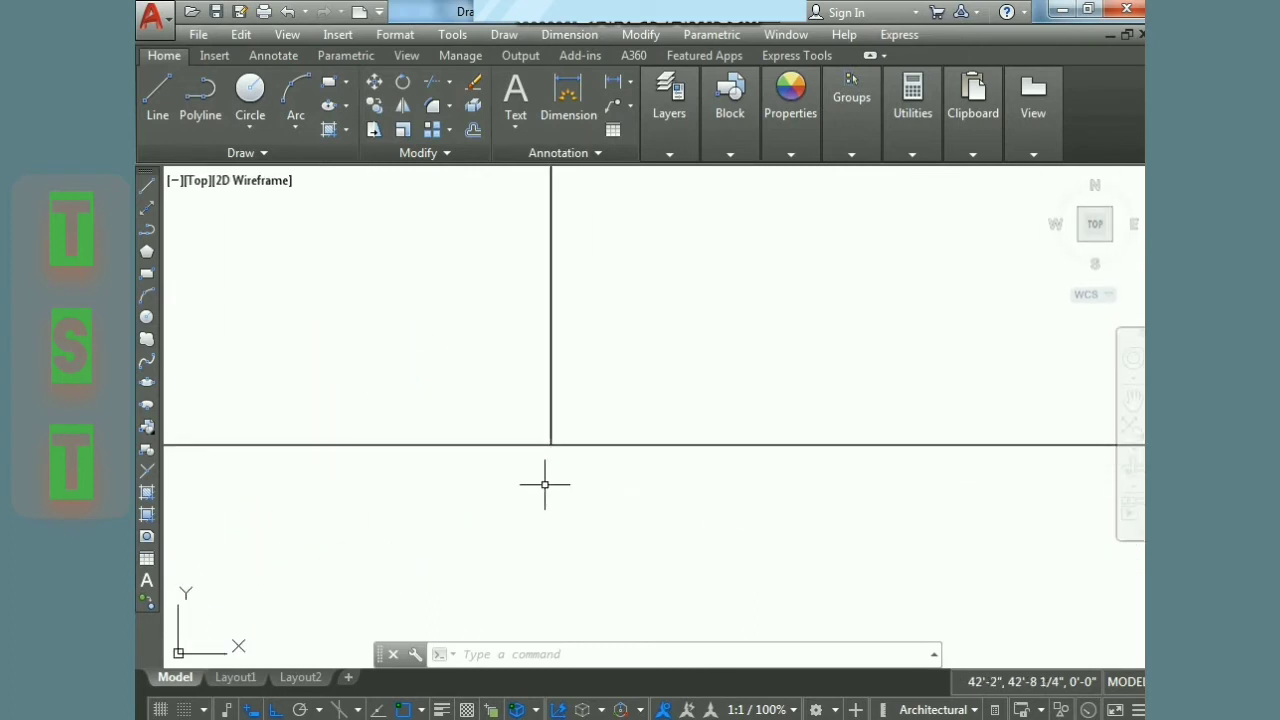
type("l")
key("Return")
left_click(550, 444)
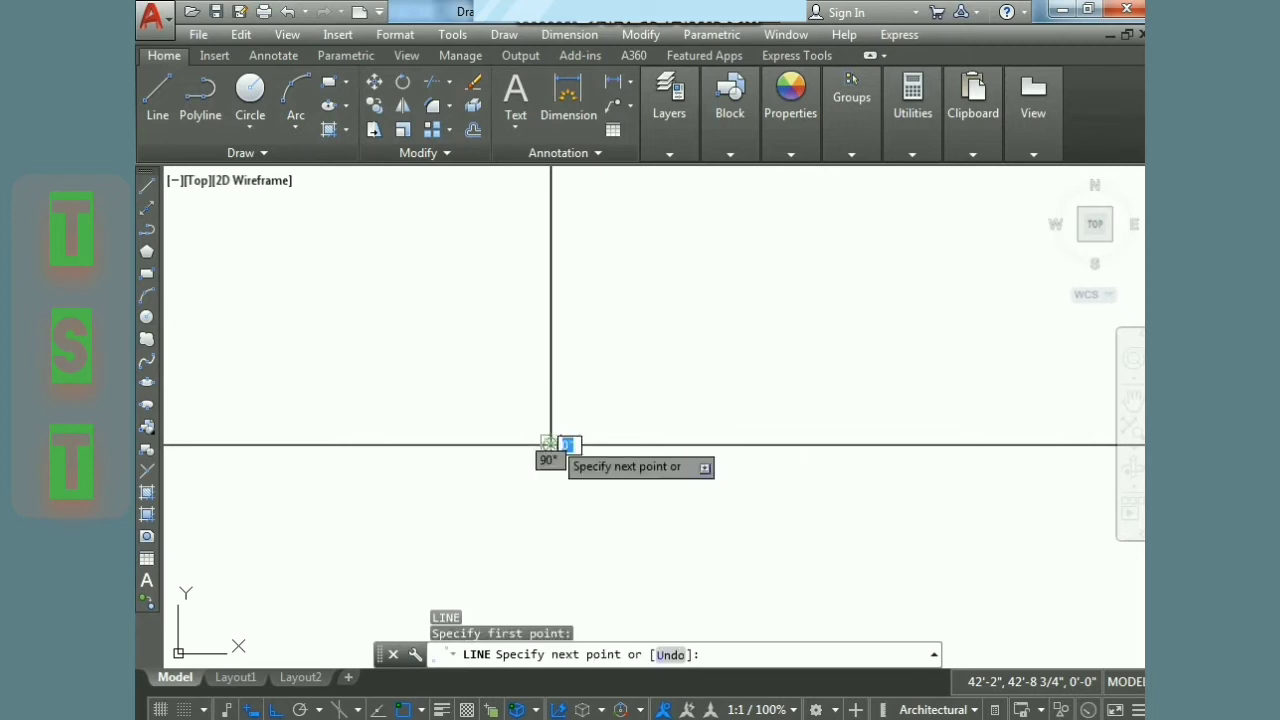
key("Escape")
key("Escape")
scroll(568, 465, "up", 4)
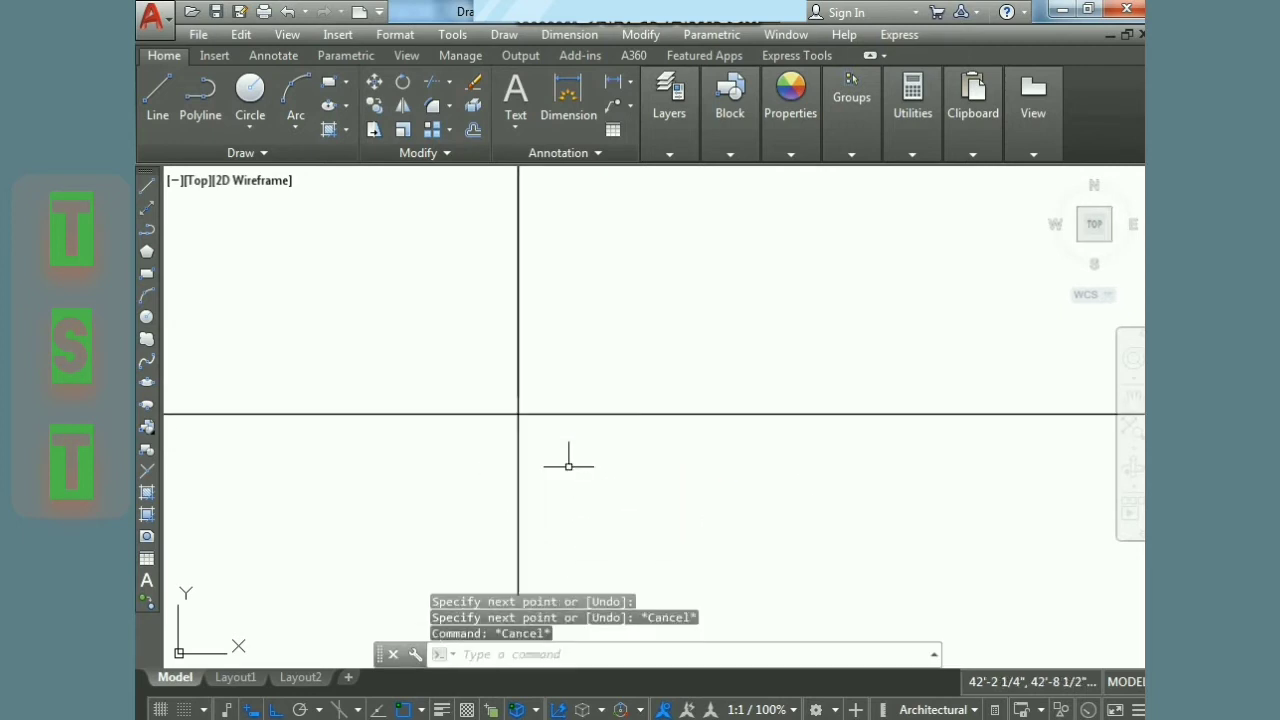
scroll(568, 465, "up", 3)
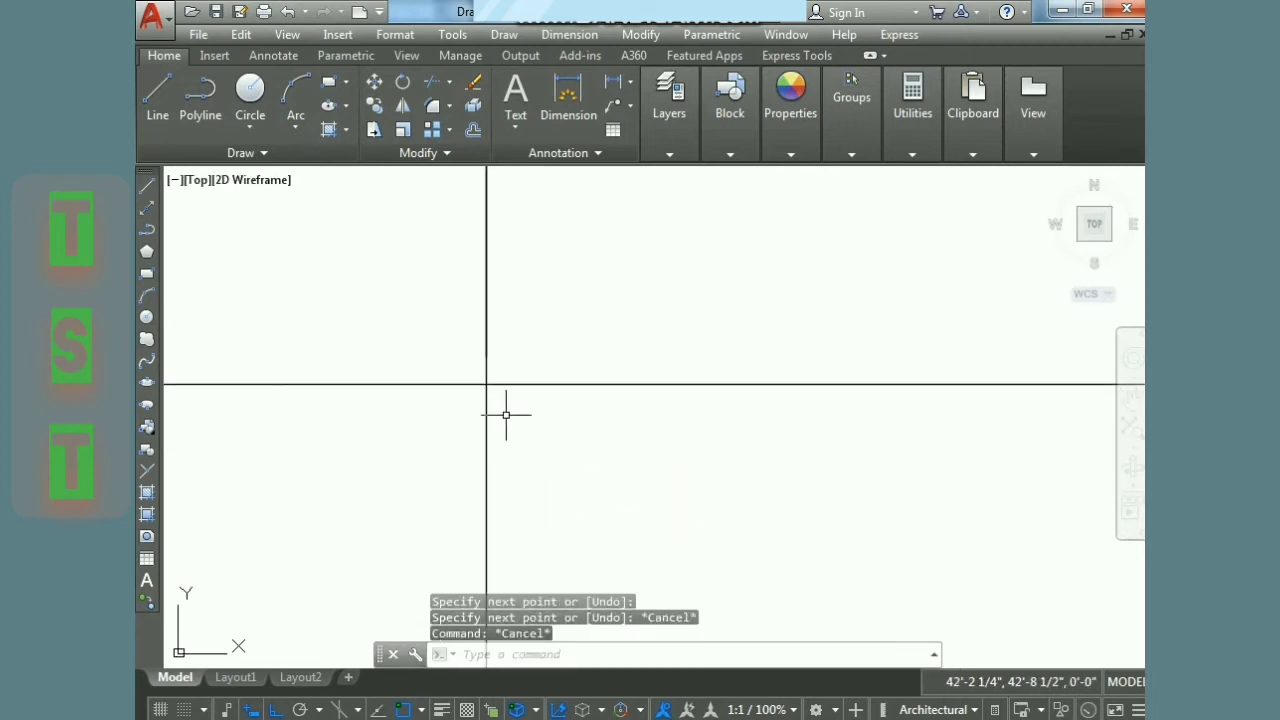
left_click(568, 97)
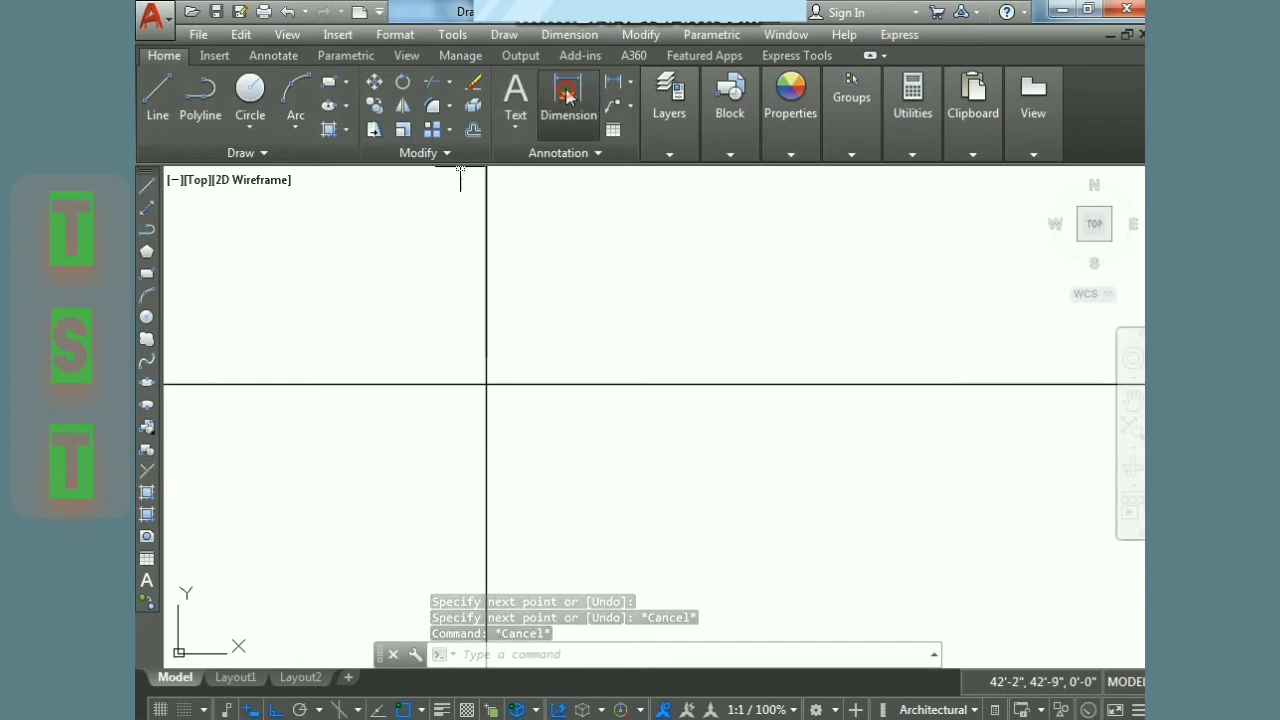
left_click(482, 384)
left_click(486, 350)
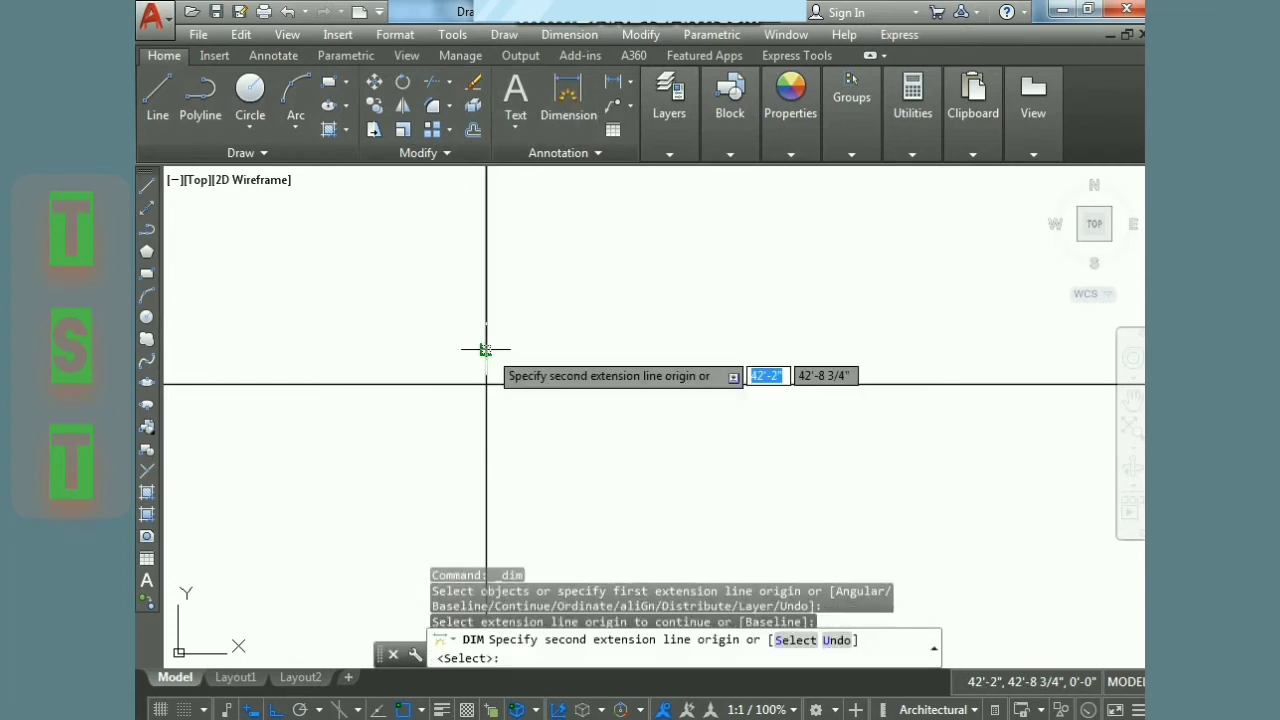
left_click(486, 500)
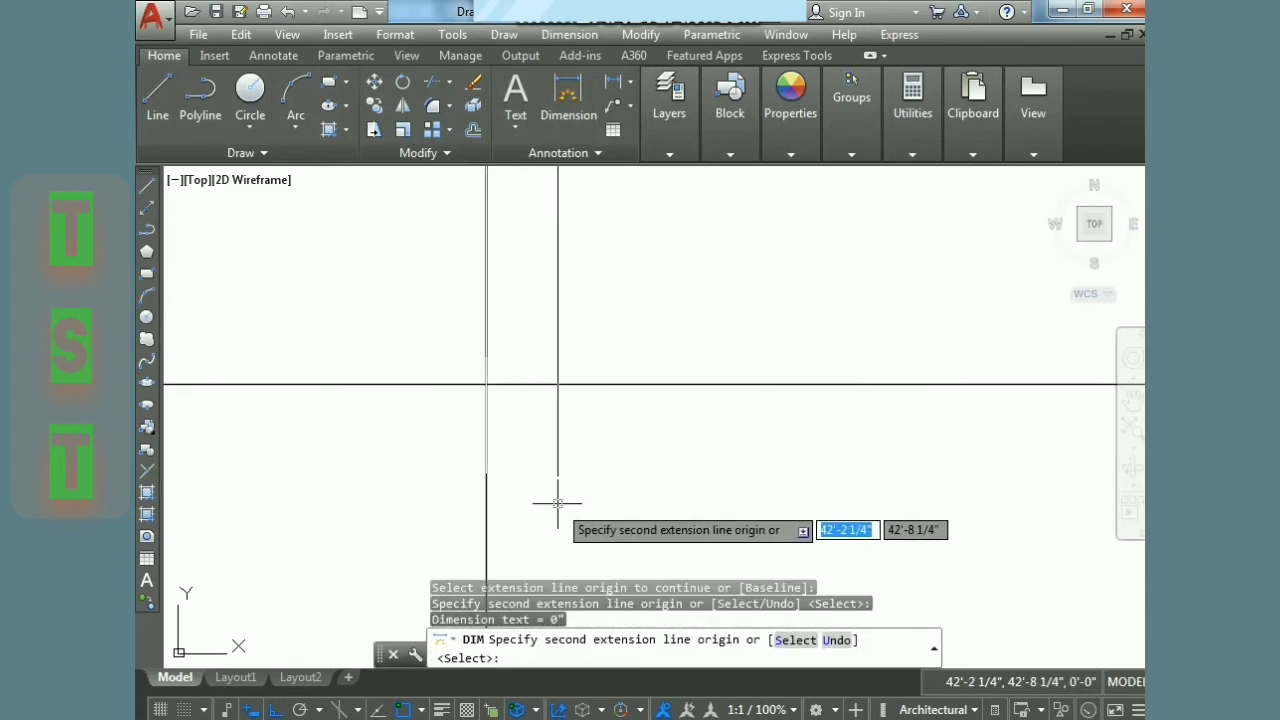
left_click(558, 503)
key("Escape")
key("Escape")
key("Escape")
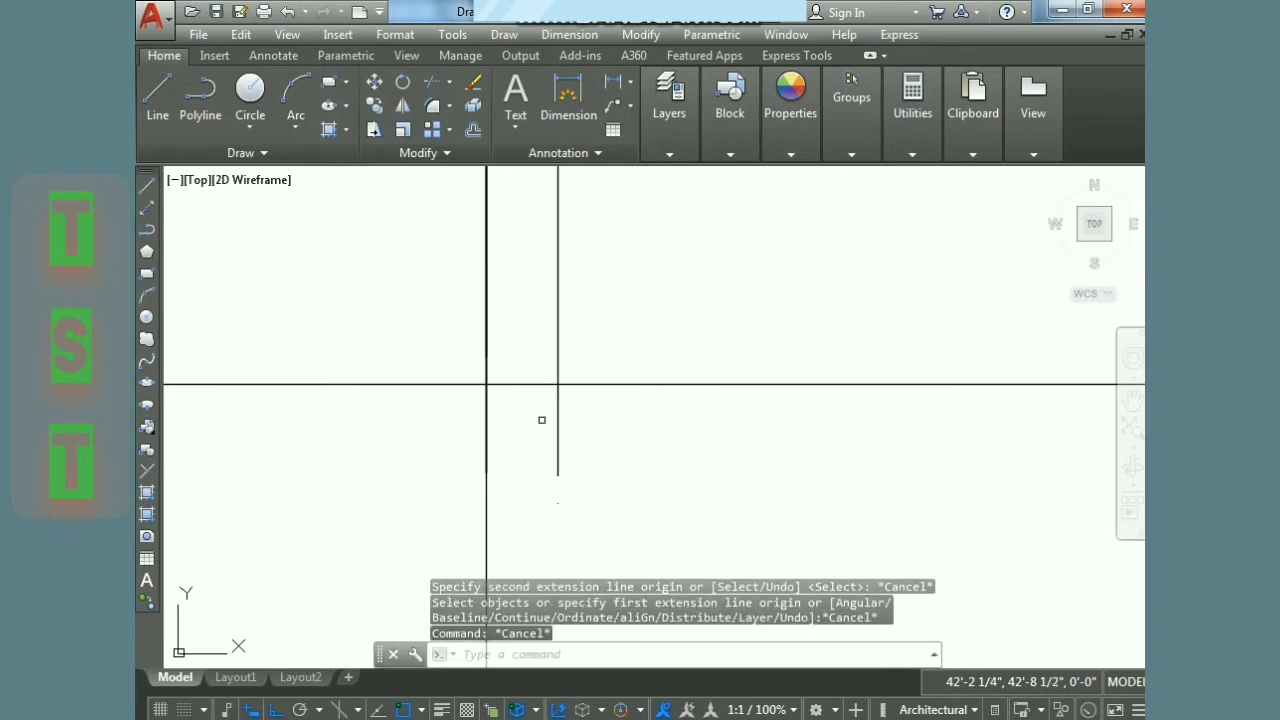
key("ctrl+z")
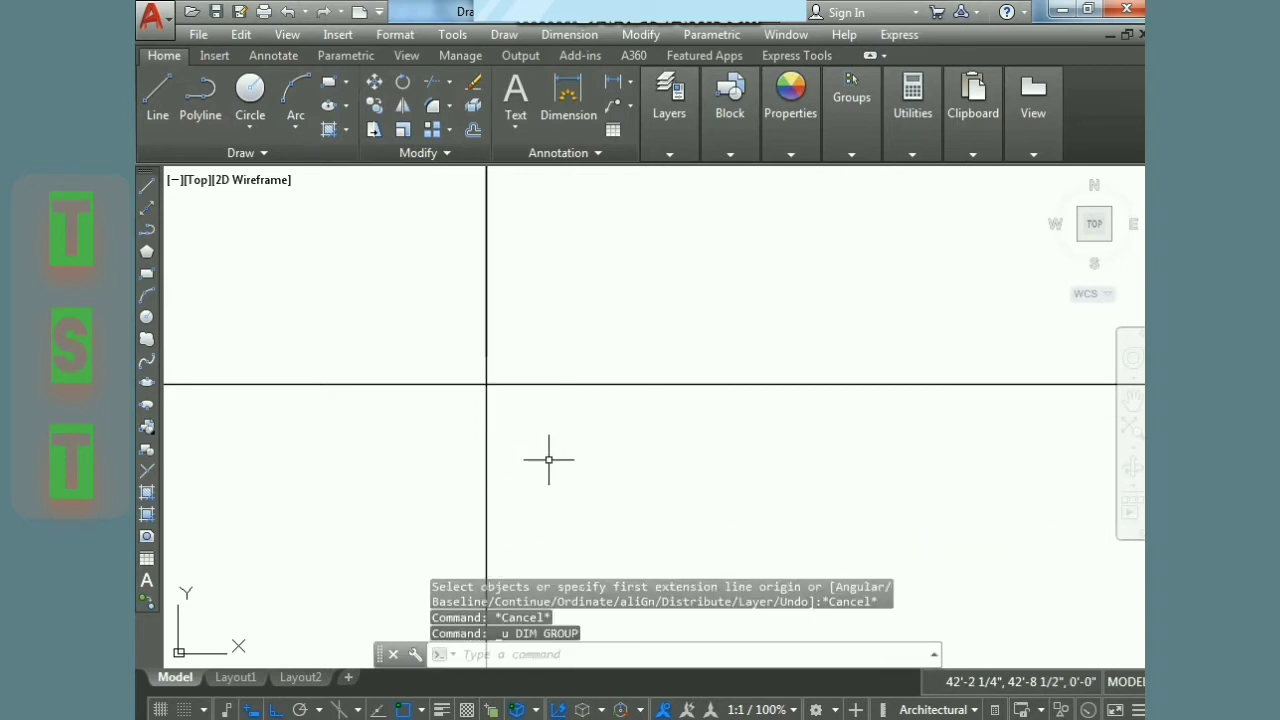
scroll(546, 457, "down", 5)
scroll(548, 459, "down", 2)
scroll(543, 457, "down", 3)
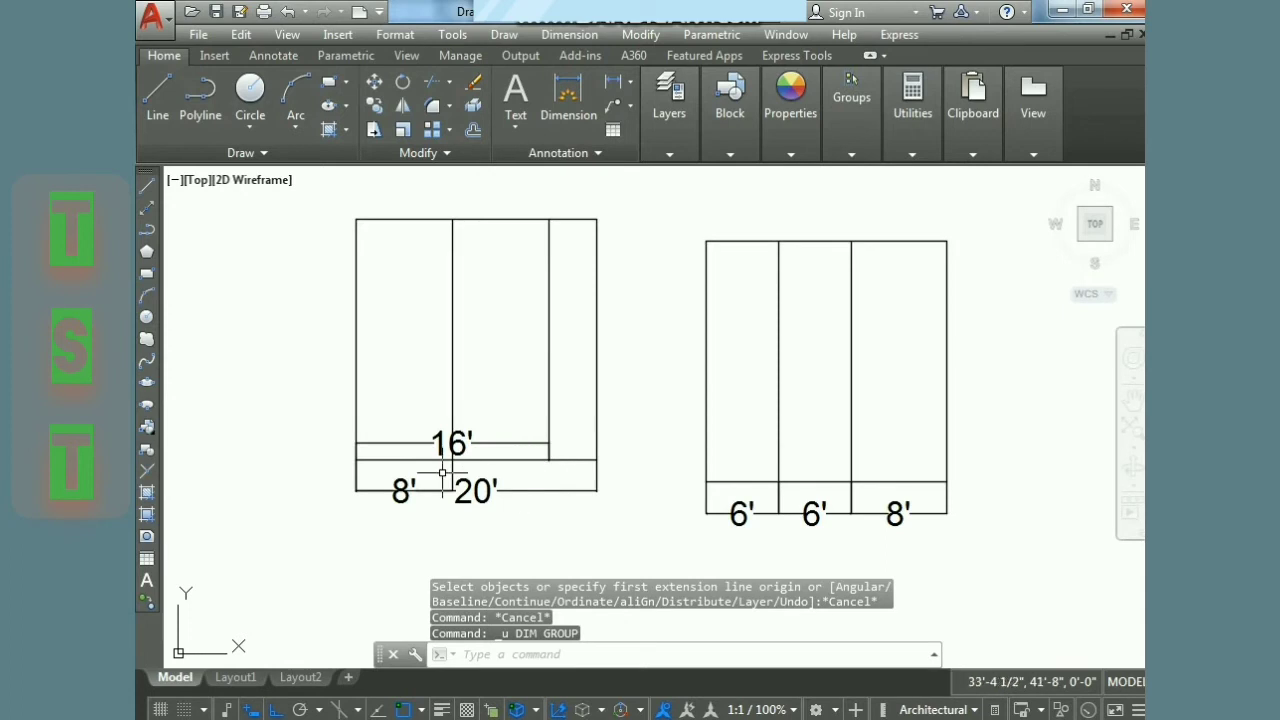
Step: Break the 16' dimension at the vertical strip line that crosses it
scroll(442, 472, "up", 10)
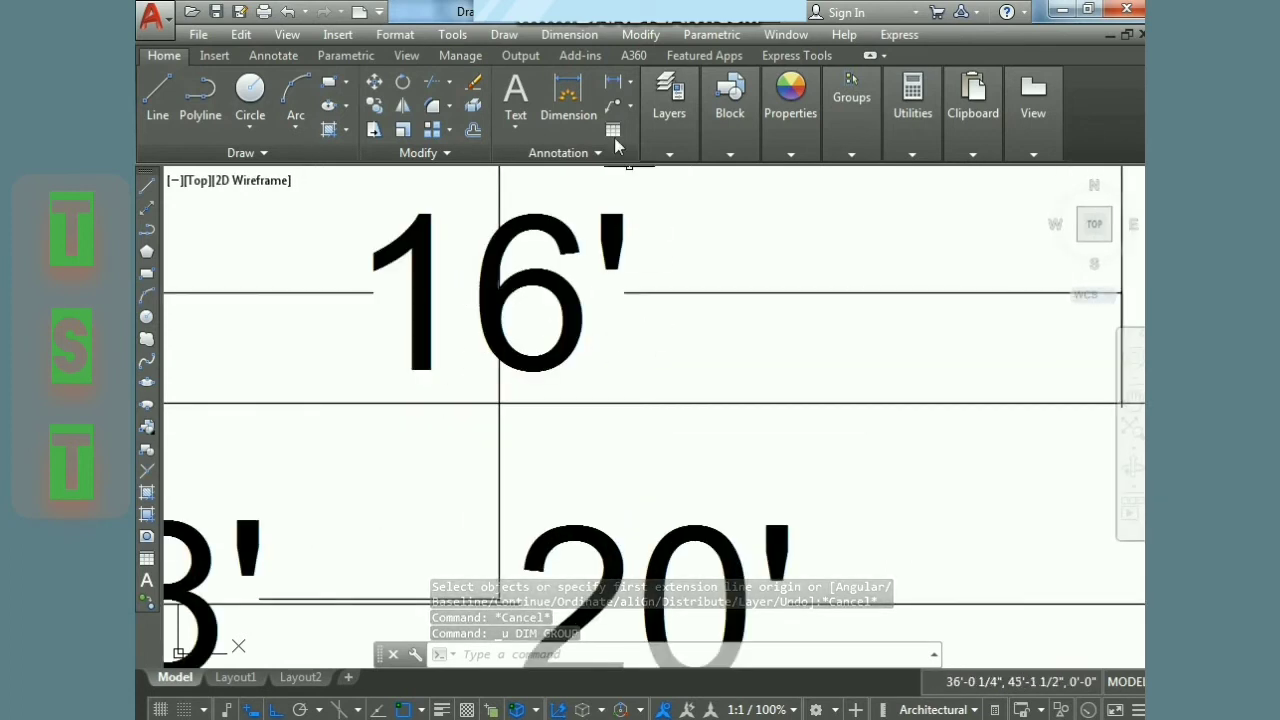
left_click(586, 34)
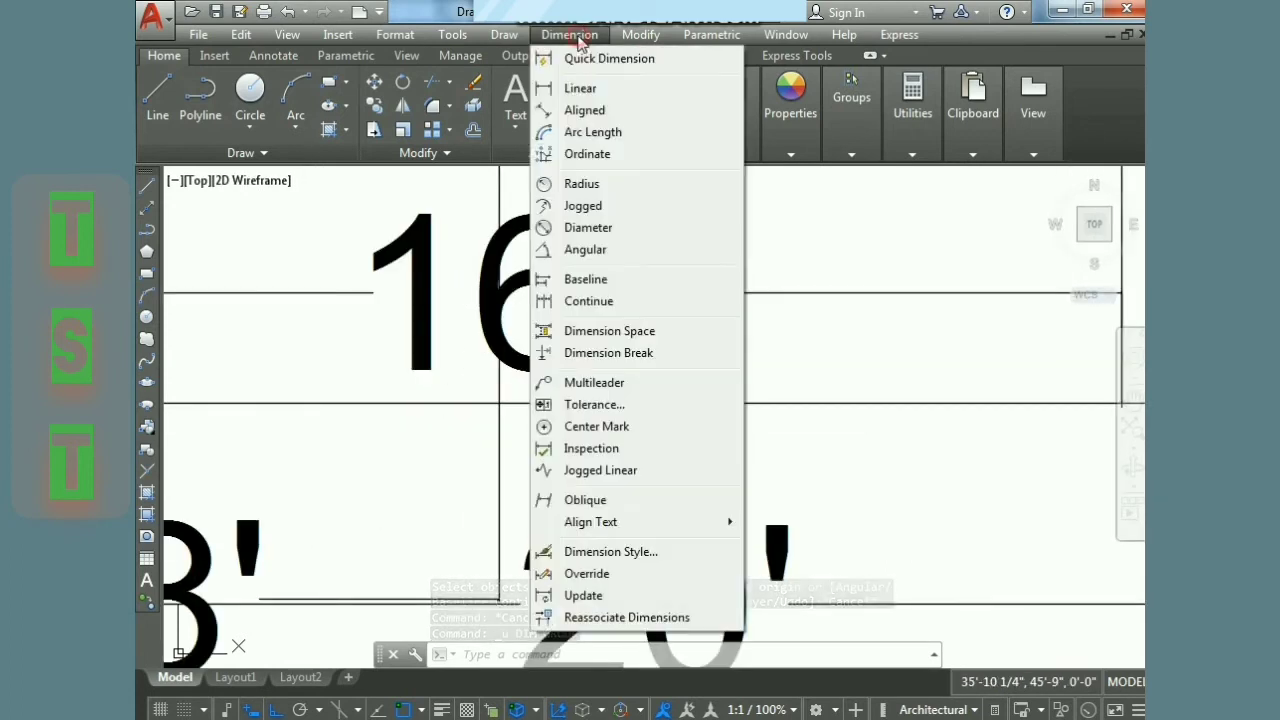
left_click(614, 355)
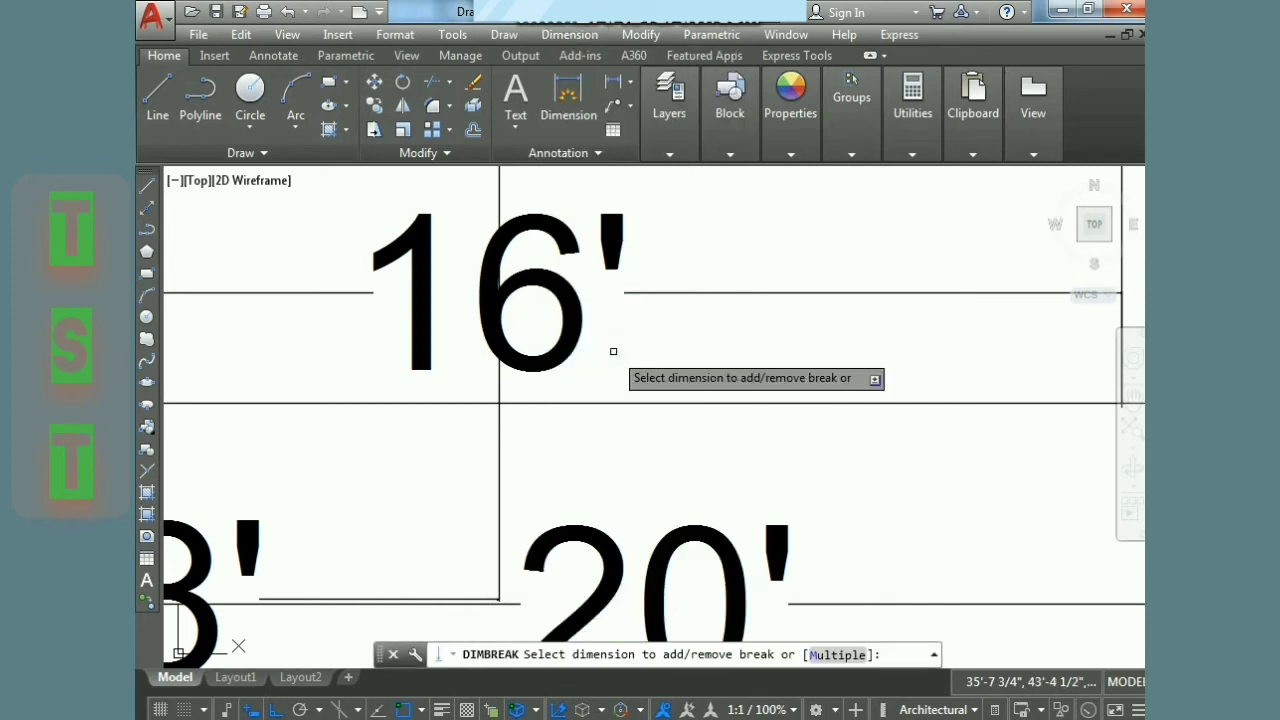
middle_click_drag(651, 354, 645, 448)
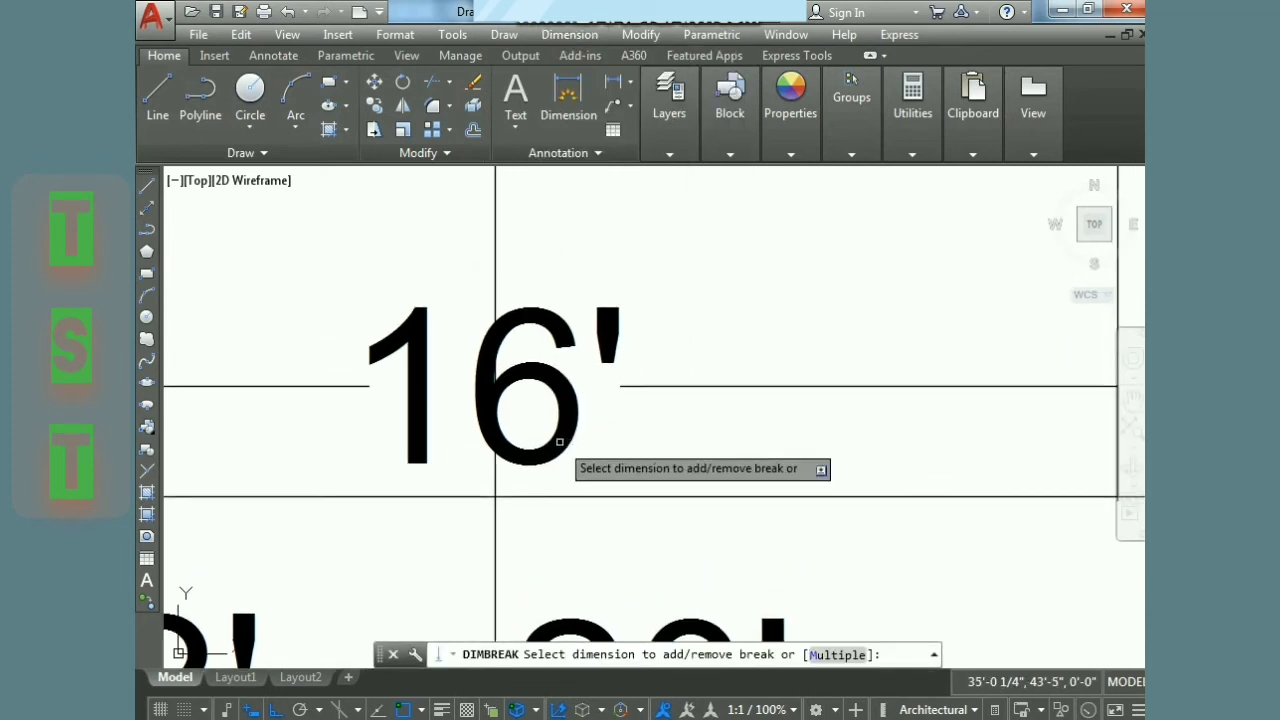
left_click(560, 372)
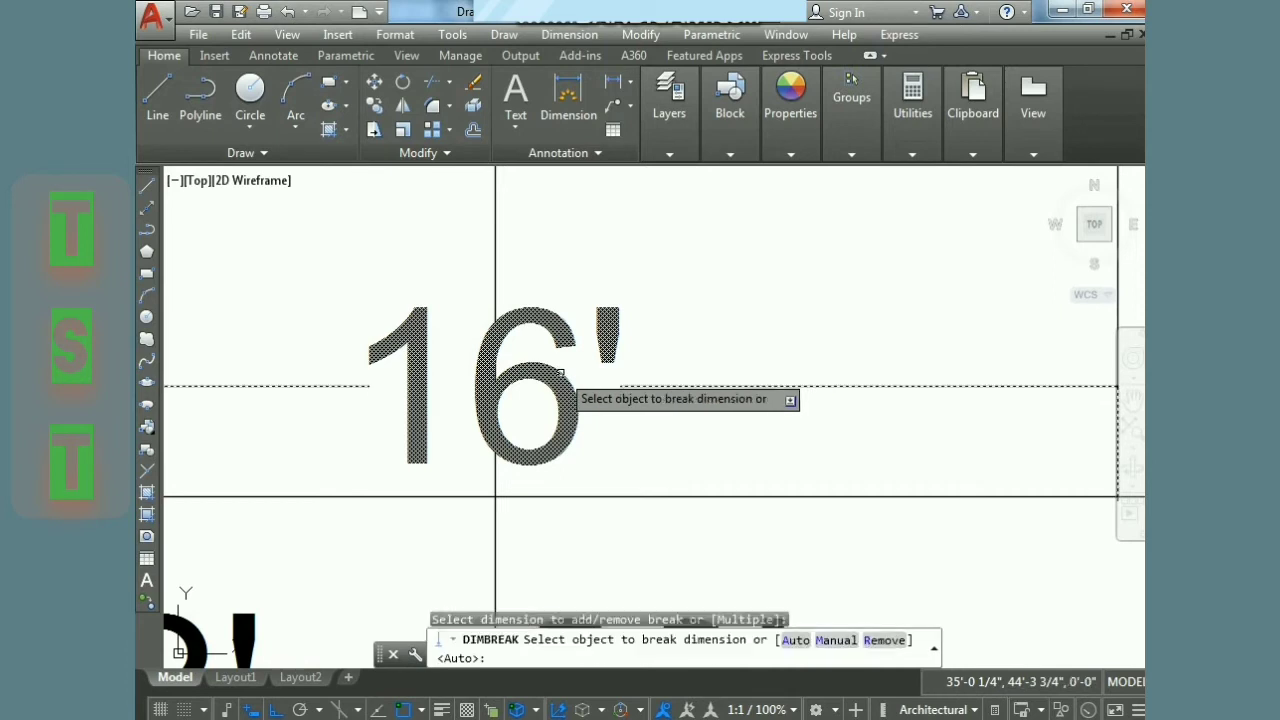
left_click(493, 280)
left_click(493, 280)
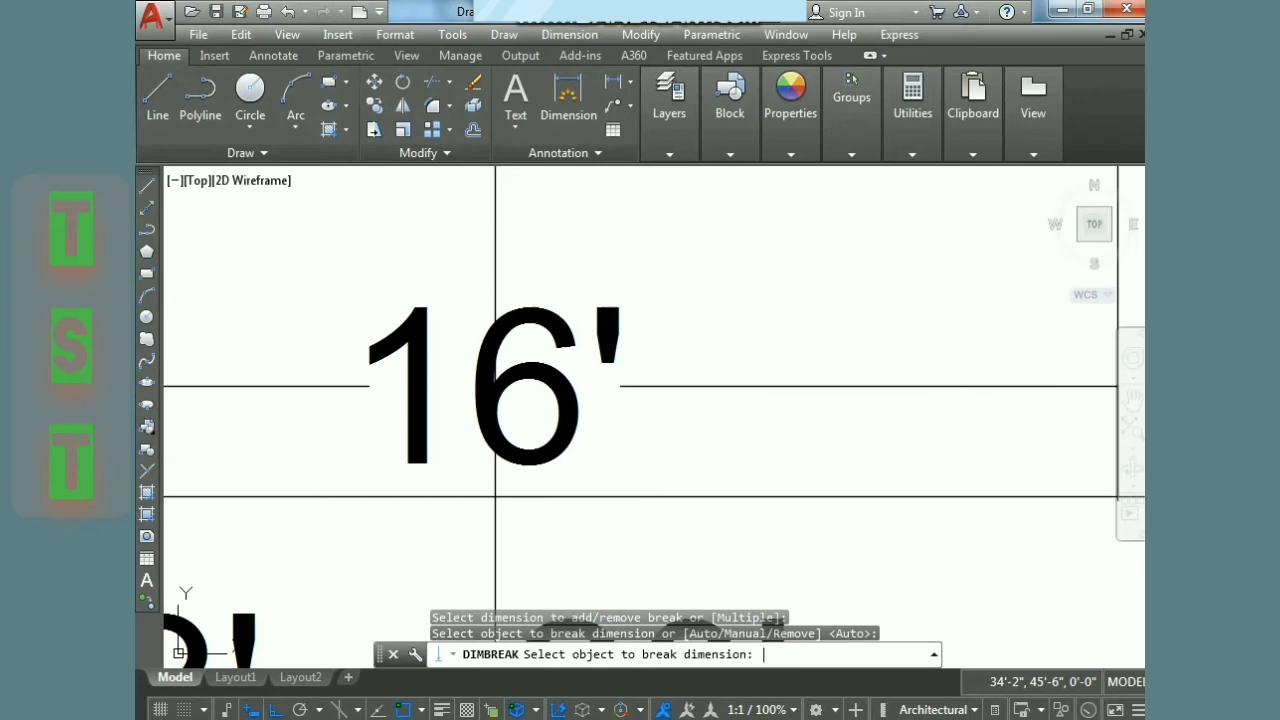
Step: Zoom out to review the broken 16' dimension and bring back the Dimension menu
scroll(498, 330, "up", 5)
scroll(498, 330, "down", 1)
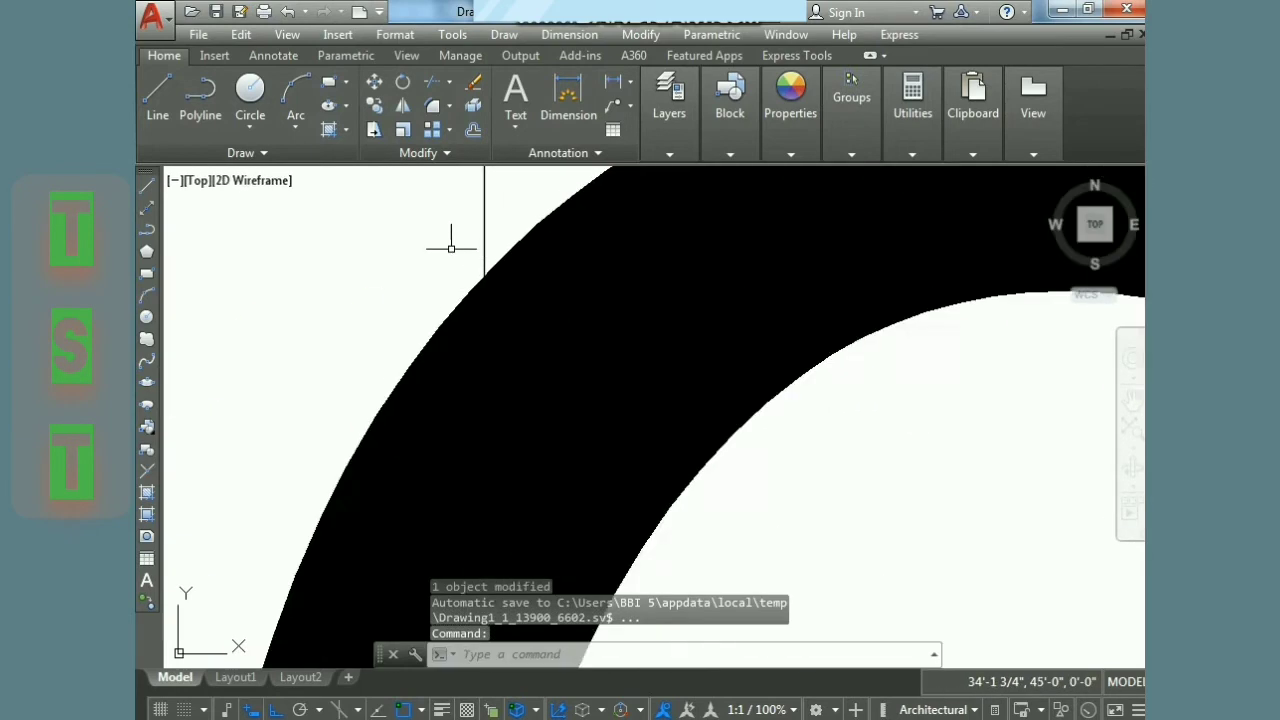
scroll(531, 334, "down", 2)
scroll(531, 336, "down", 2)
scroll(532, 340, "down", 2)
scroll(532, 340, "down", 2)
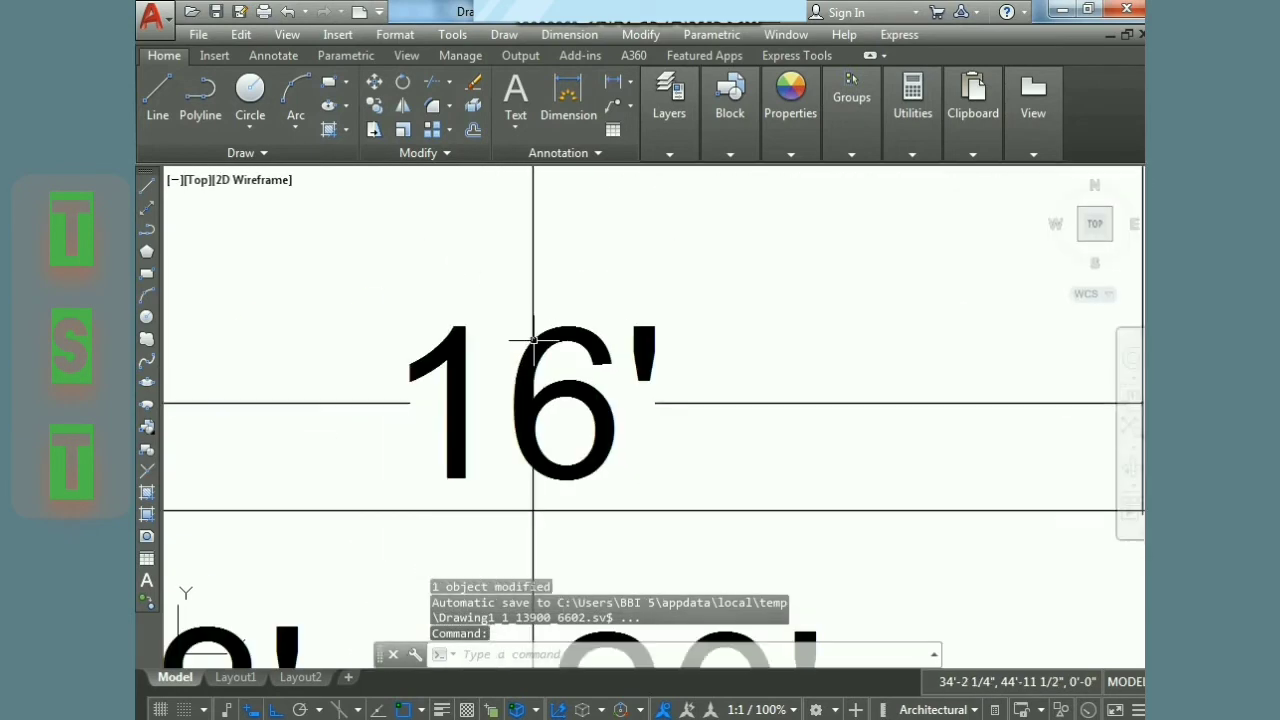
left_click(569, 34)
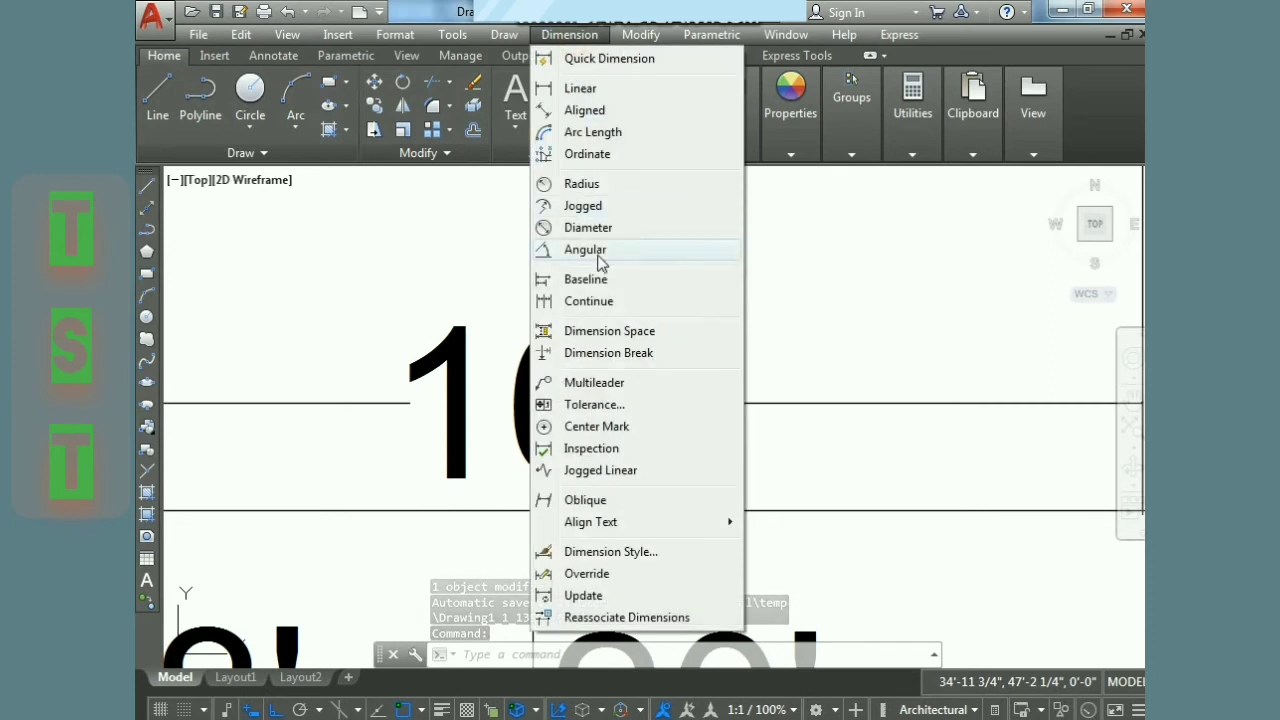
left_click(608, 353)
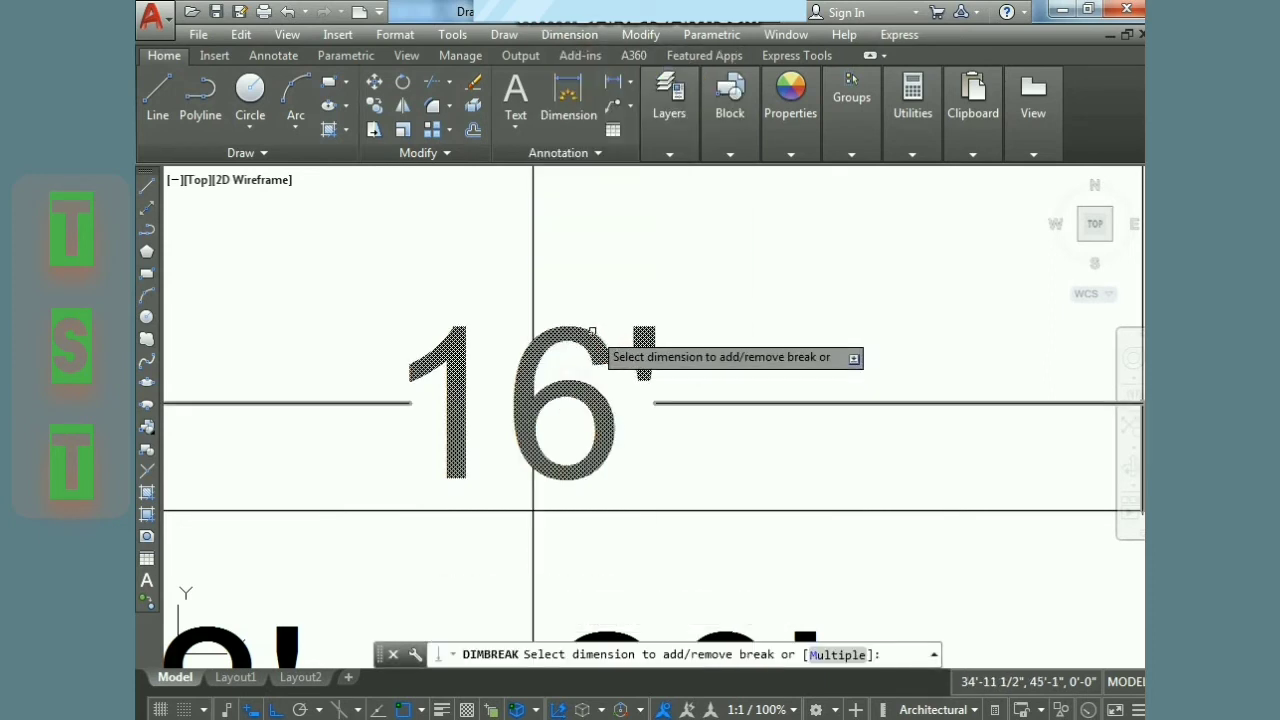
left_click(591, 333)
key("Return")
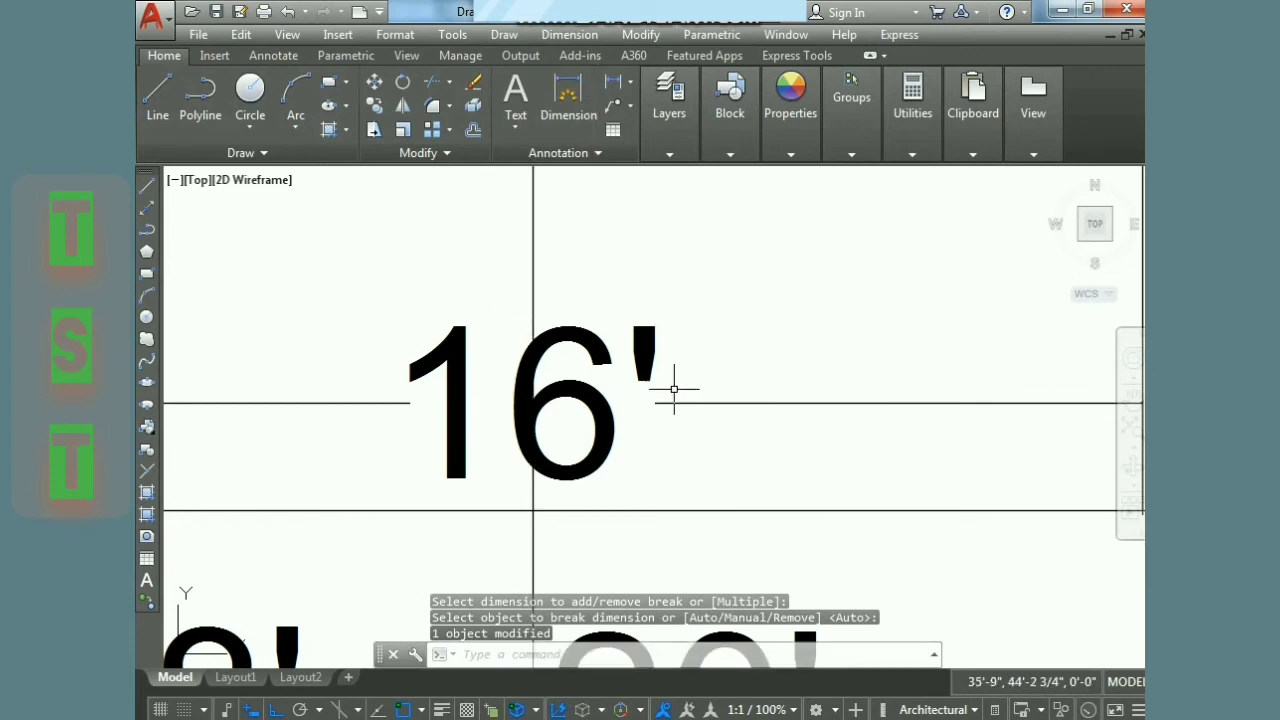
key("ctrl+z")
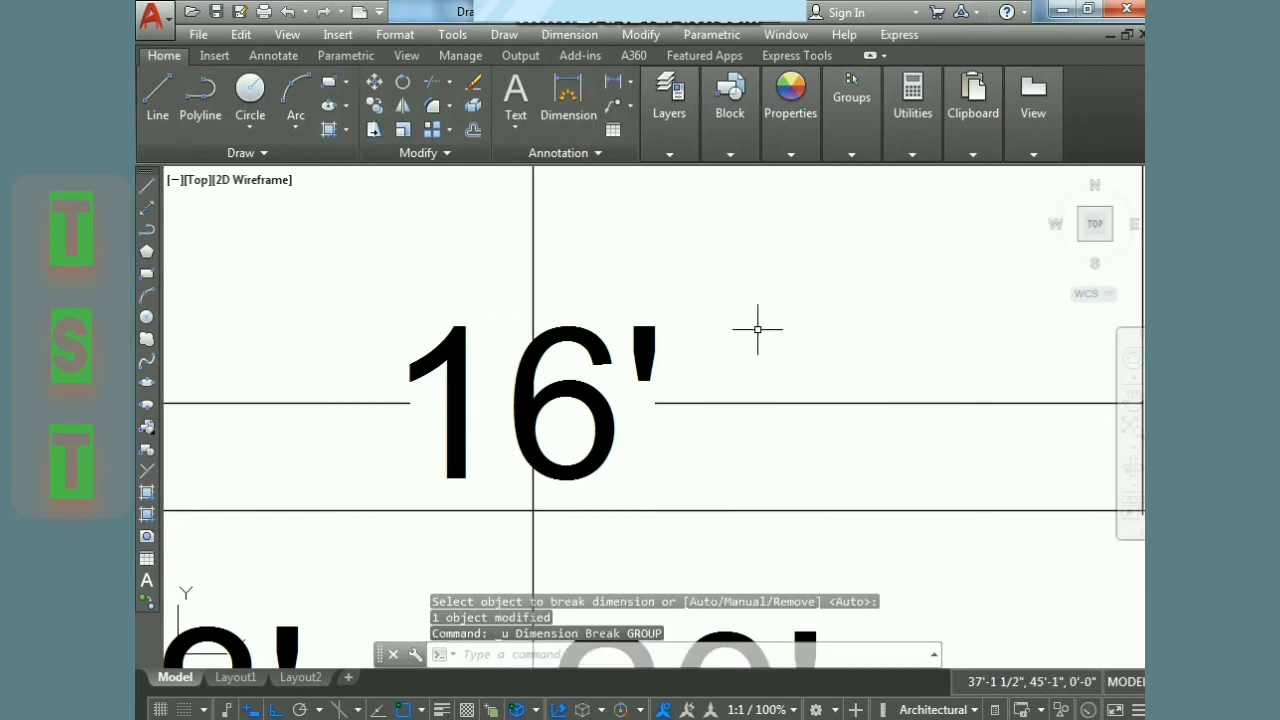
key("ctrl+z")
key("ctrl+z")
key("ctrl+z")
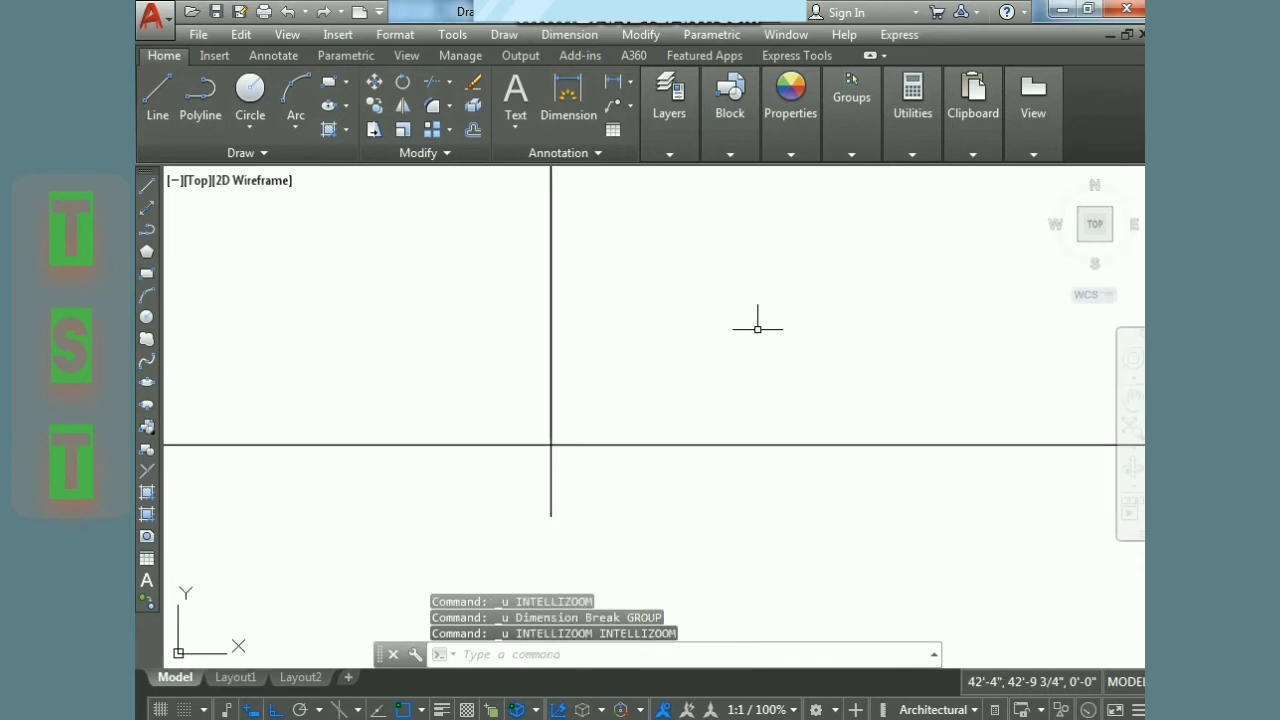
key("ctrl+y")
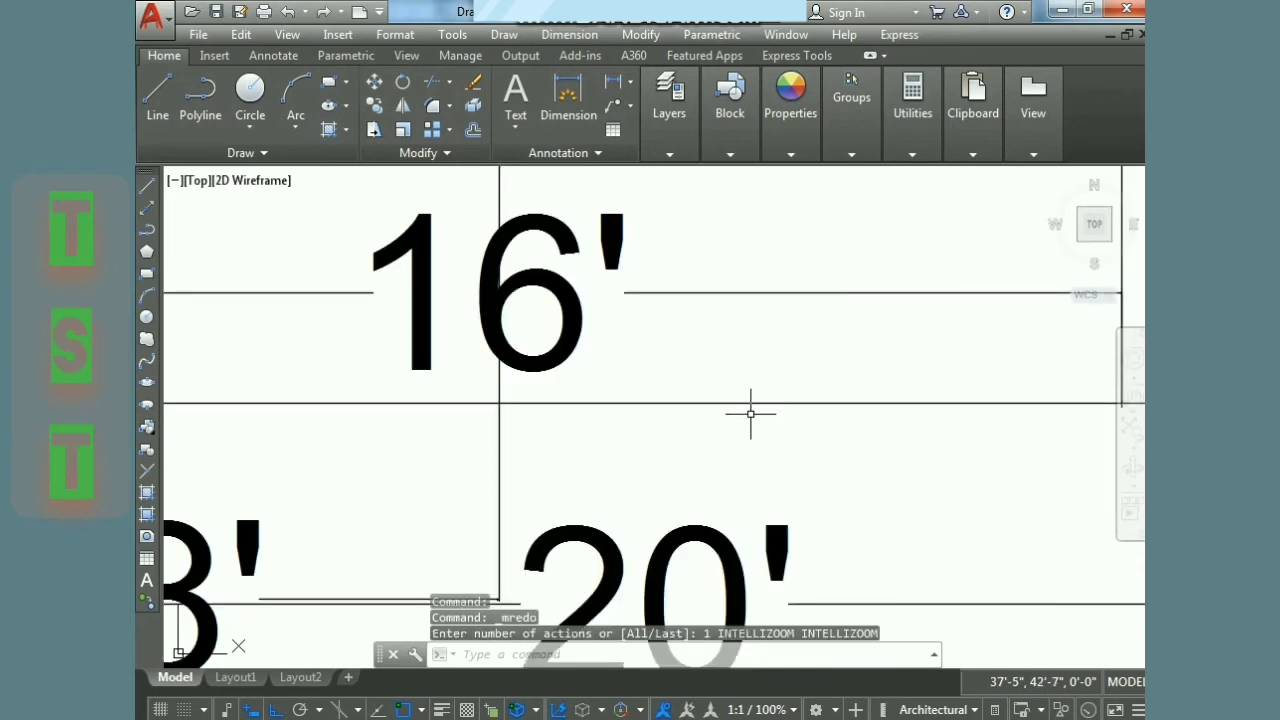
scroll(735, 422, "up", 5)
middle_click_drag(723, 414, 786, 509)
Step: Apply an automatic Dimension Break to the 16' dimension
left_click(570, 34)
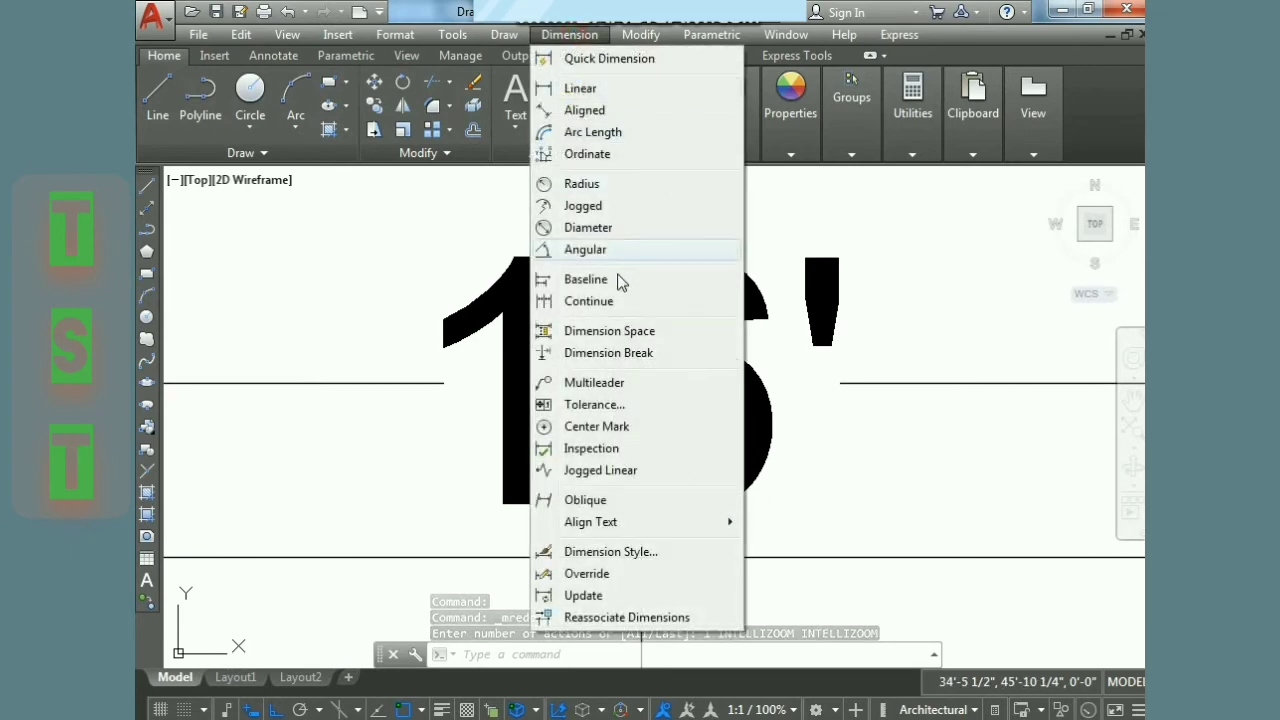
left_click(620, 356)
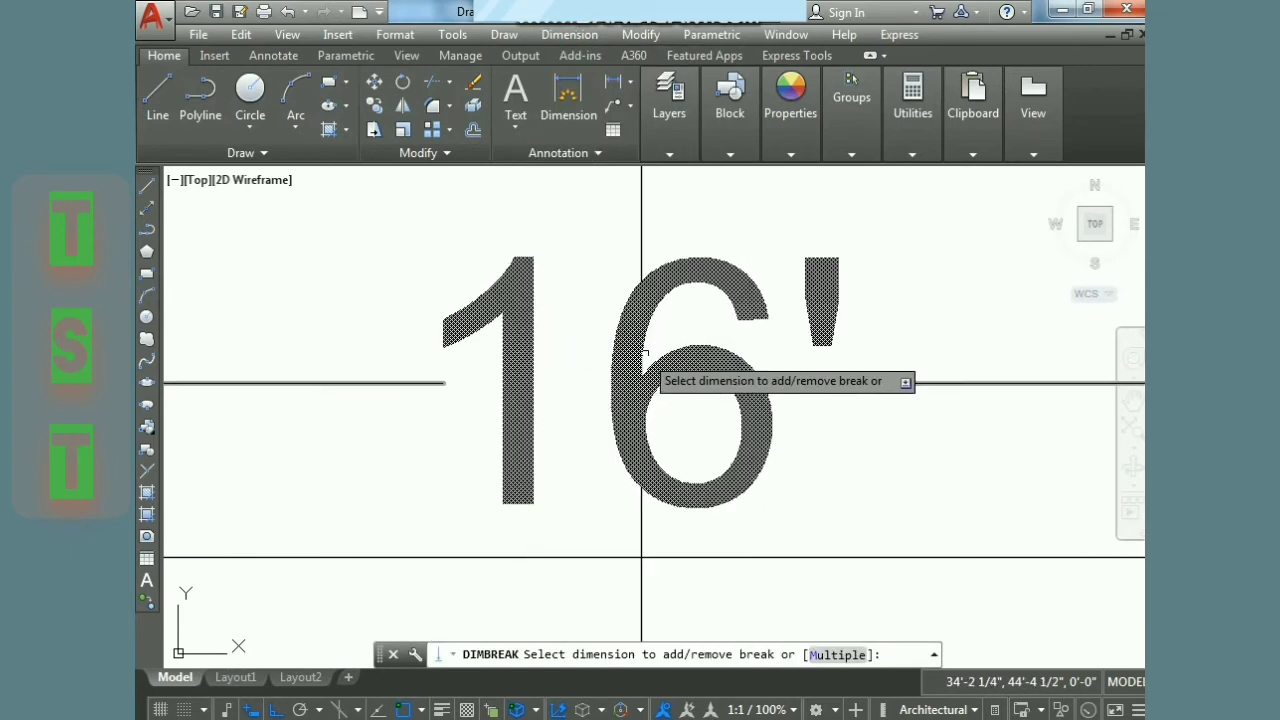
left_click(618, 343)
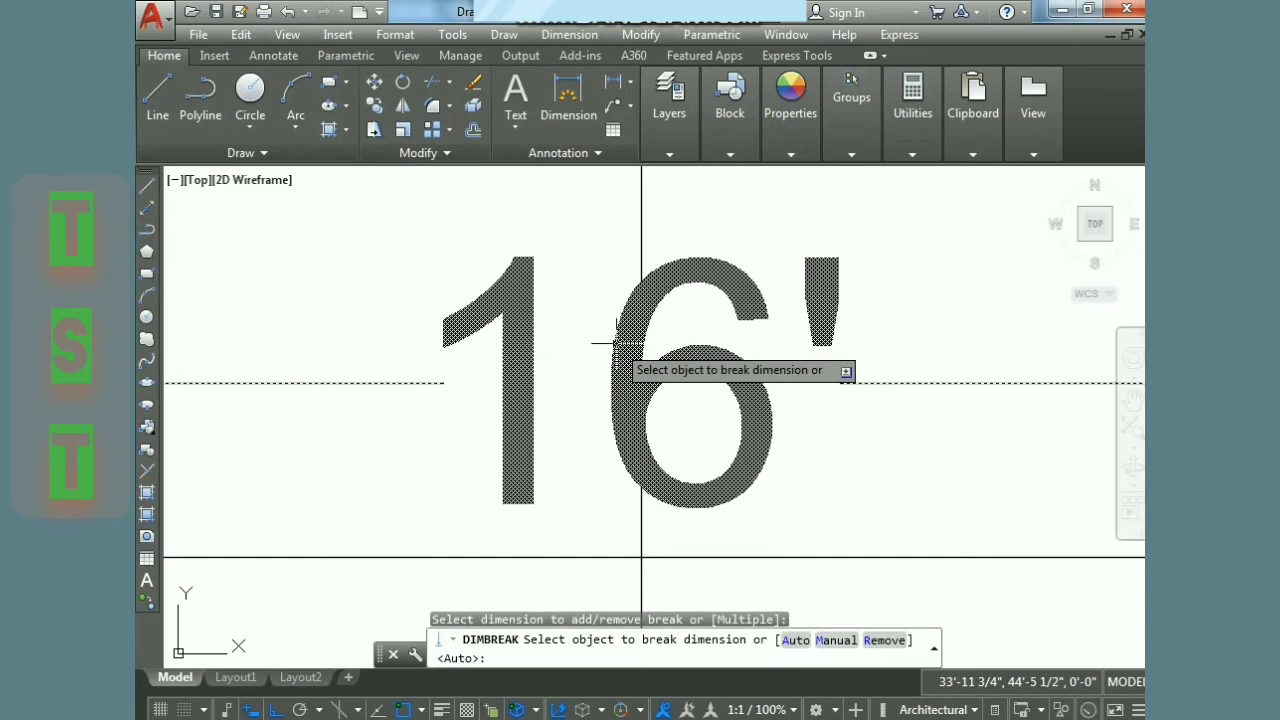
key("Return")
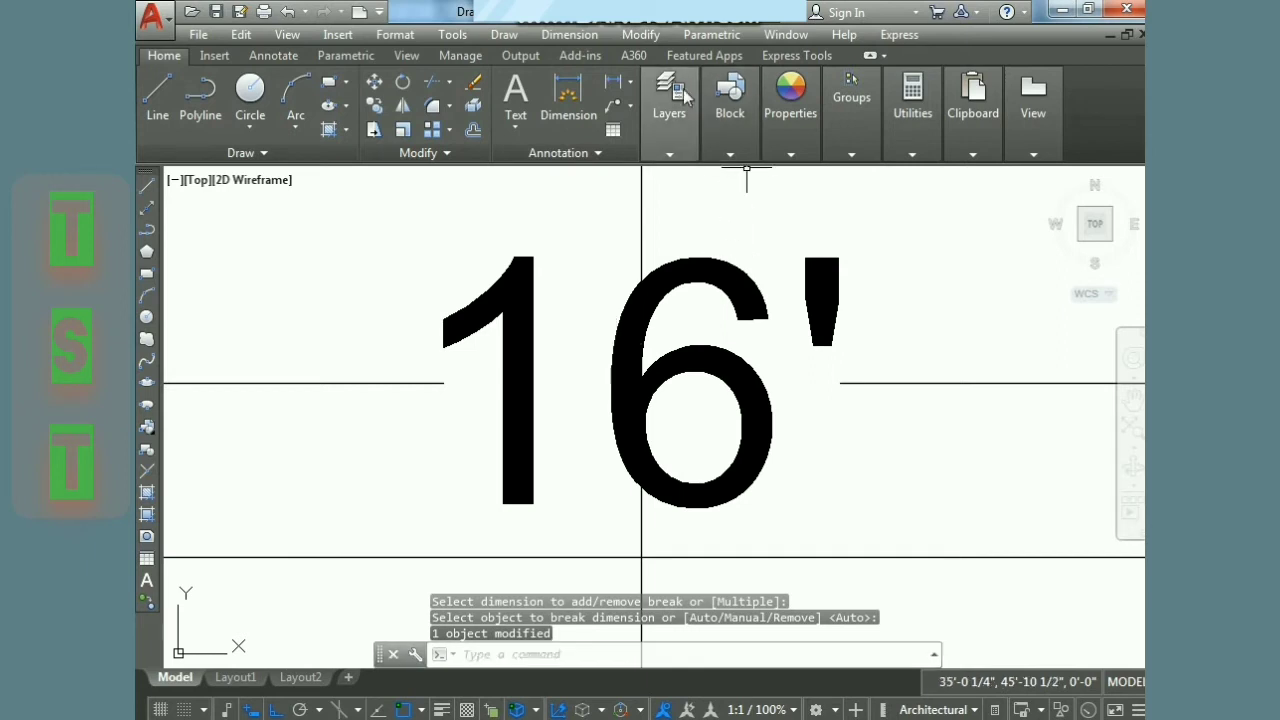
Step: Break the 16' dimension again, picking the crossing vertical line as the cutting object
left_click(569, 34)
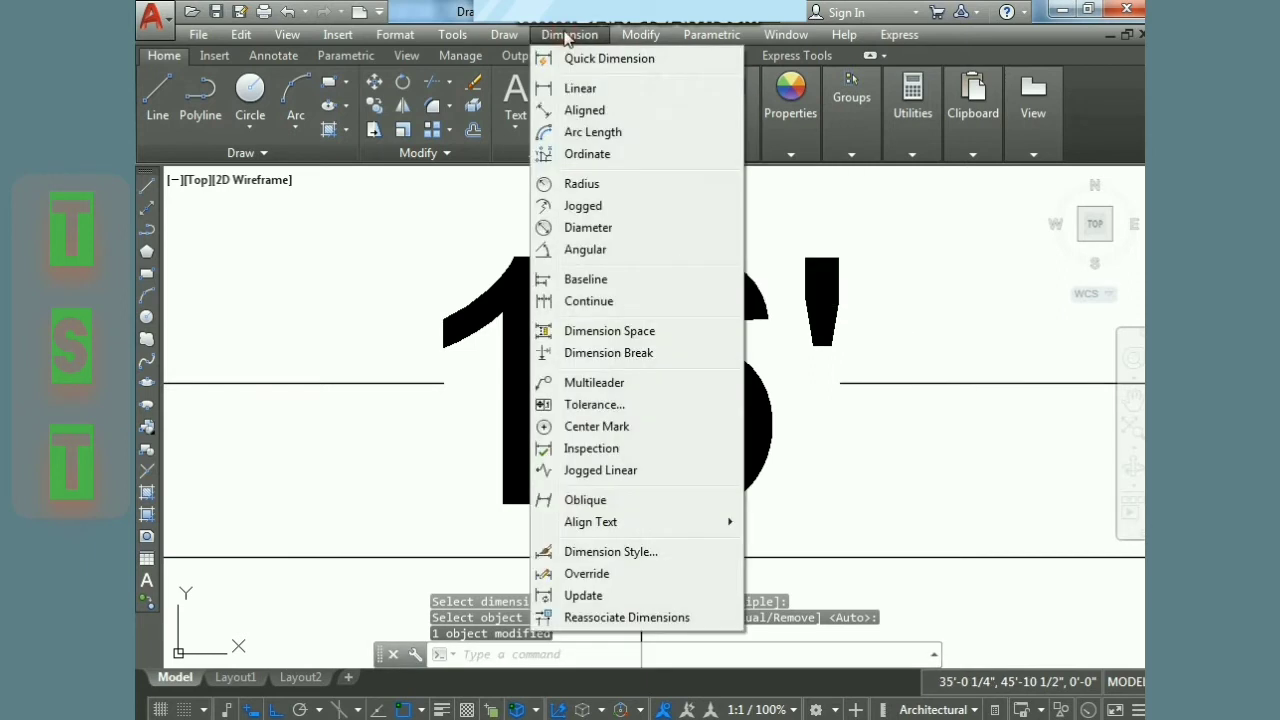
left_click(628, 352)
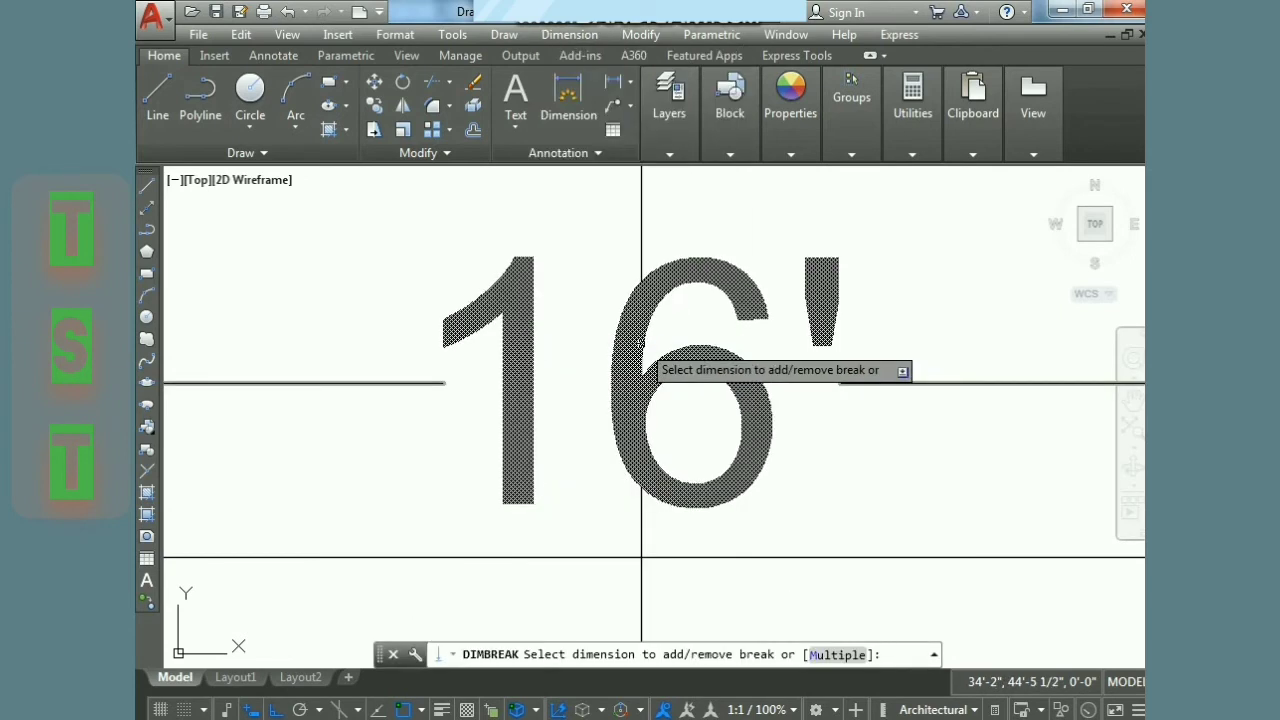
left_click(641, 345)
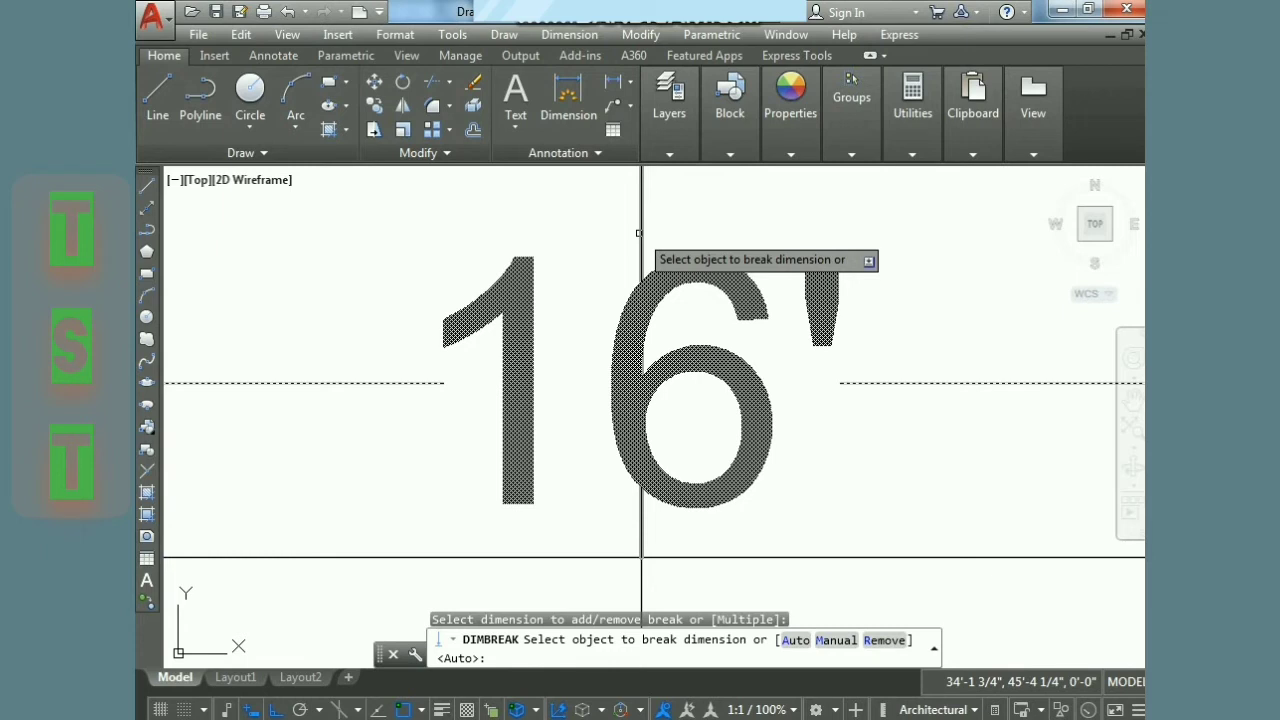
left_click(638, 233)
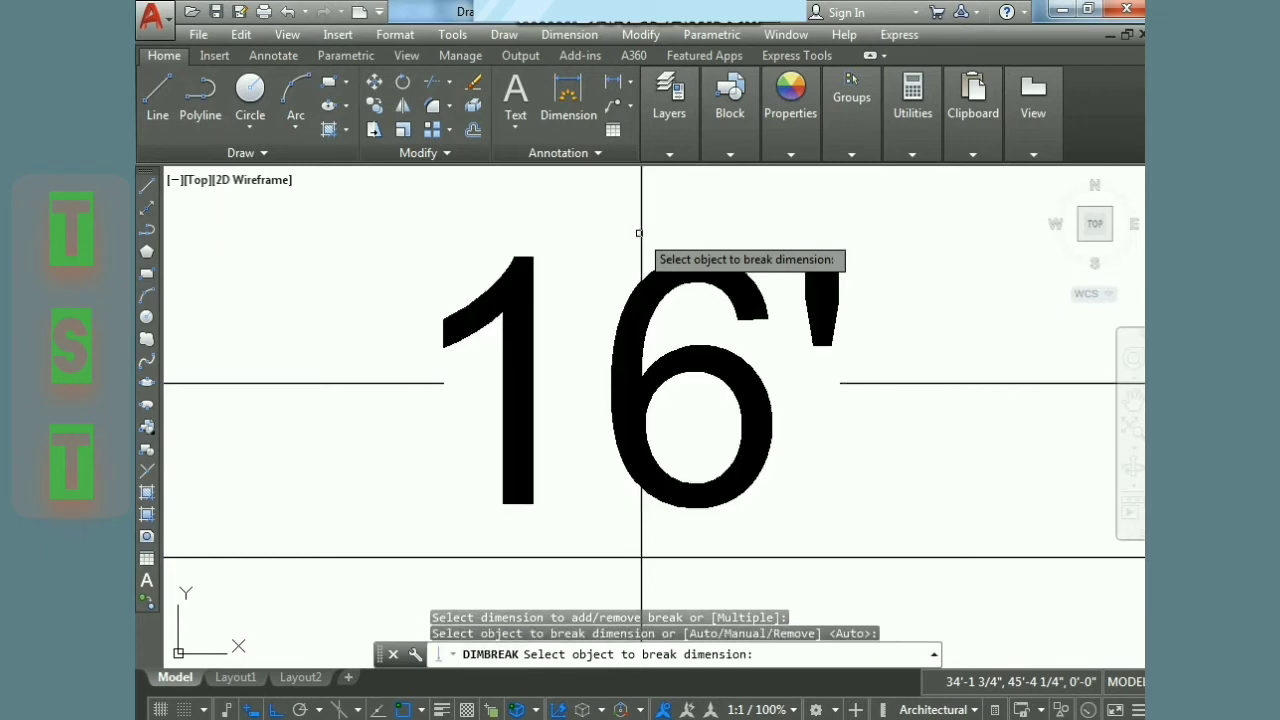
left_click(638, 233)
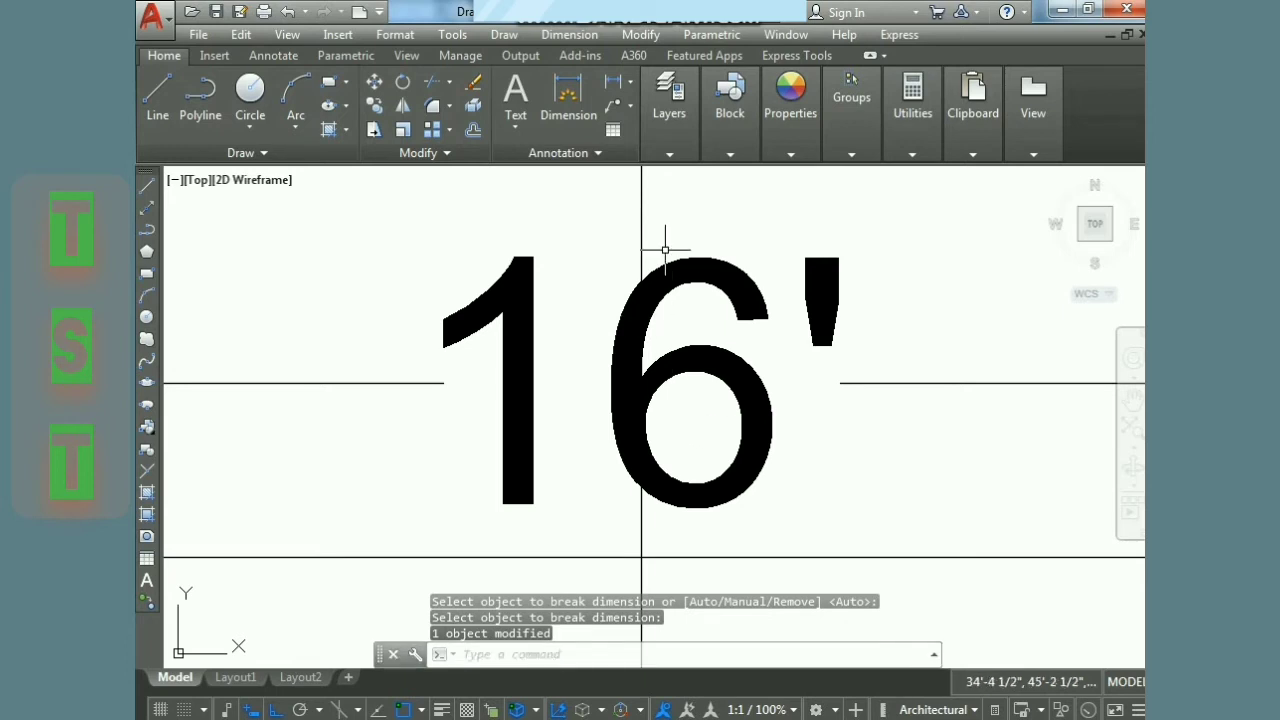
left_click(641, 252)
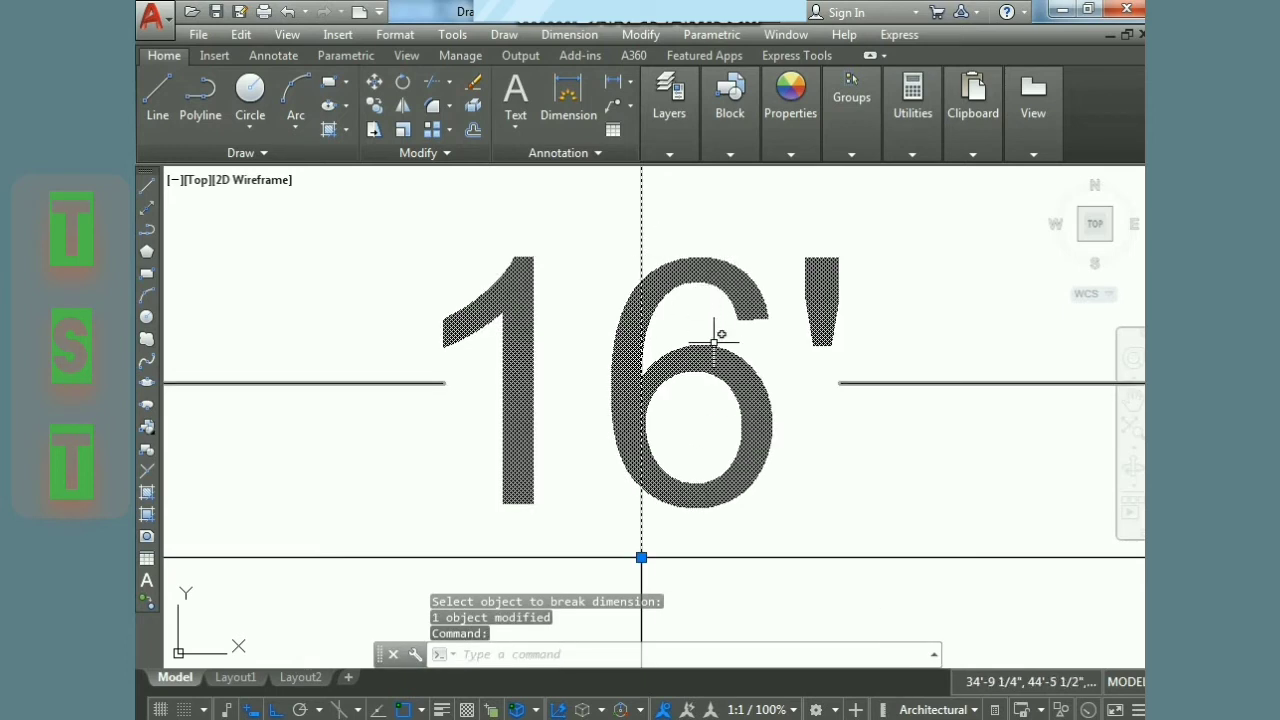
key("Escape")
key("Escape")
scroll(716, 407, "down", 5)
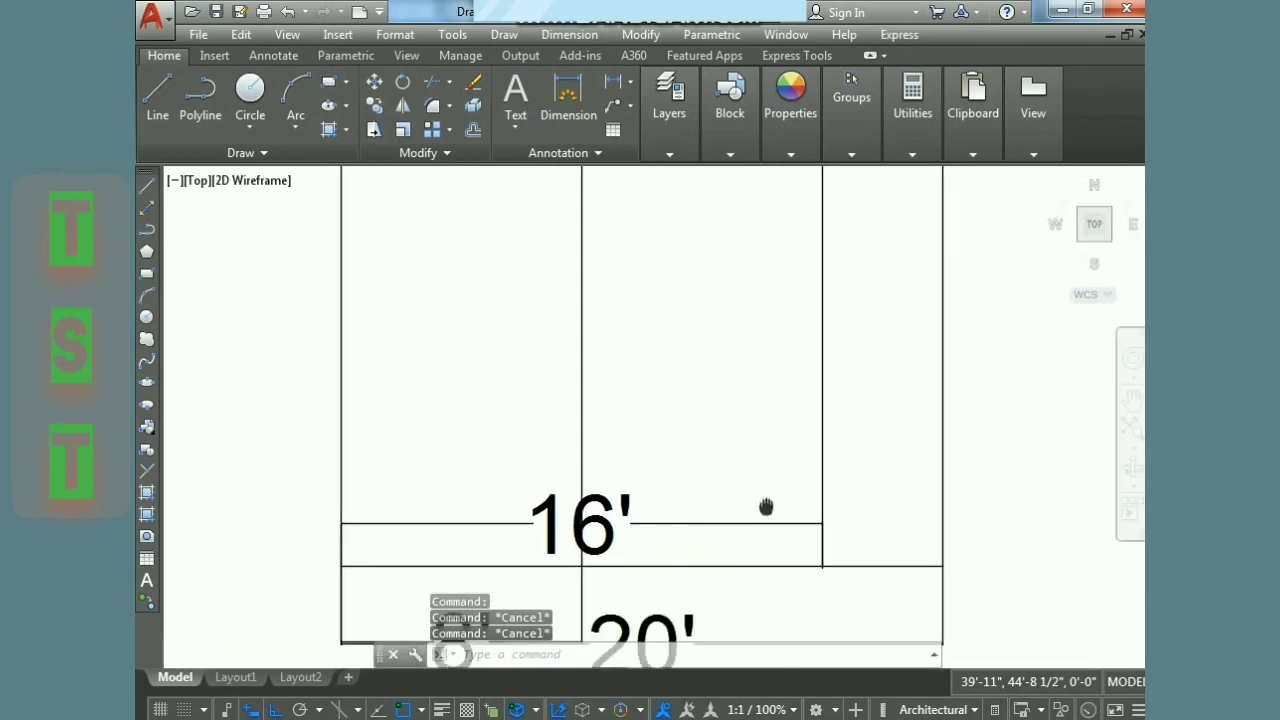
Step: Pan left and draw a three-point arc with ARC in the empty space beside the squares
middle_click_drag(667, 525, 1130, 475)
type("a")
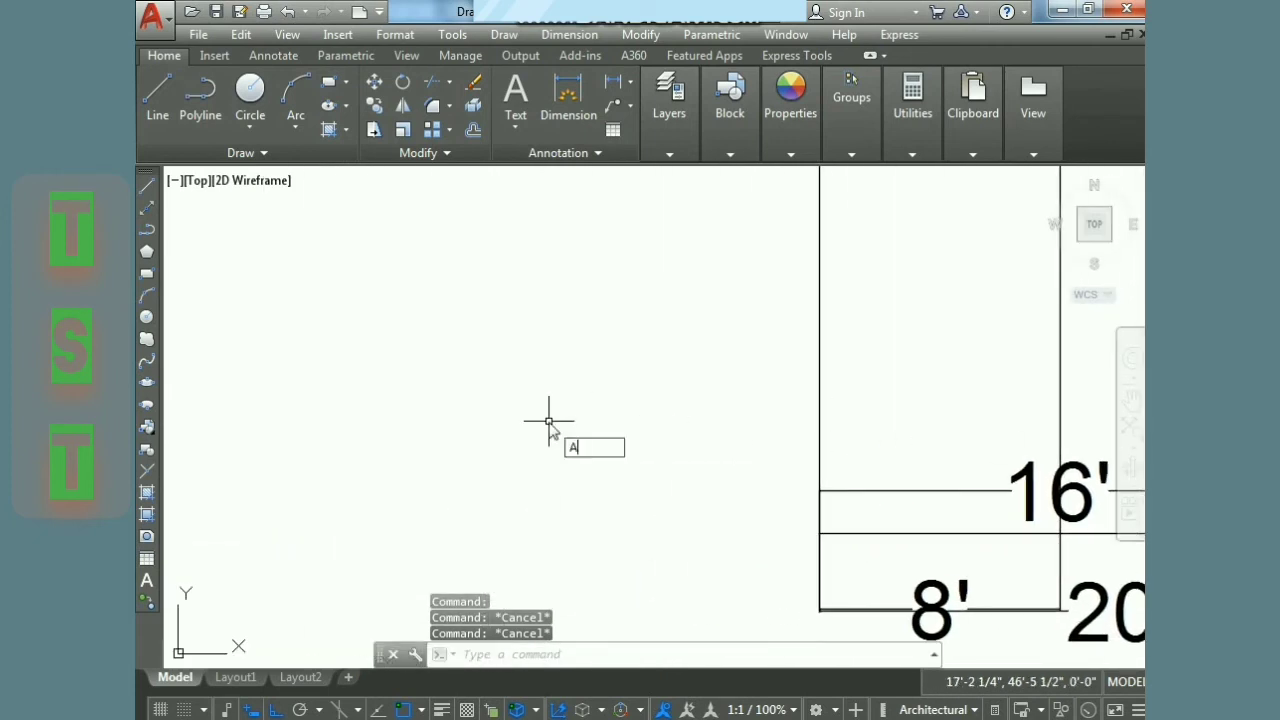
type("rc")
key("Return")
left_click(441, 405)
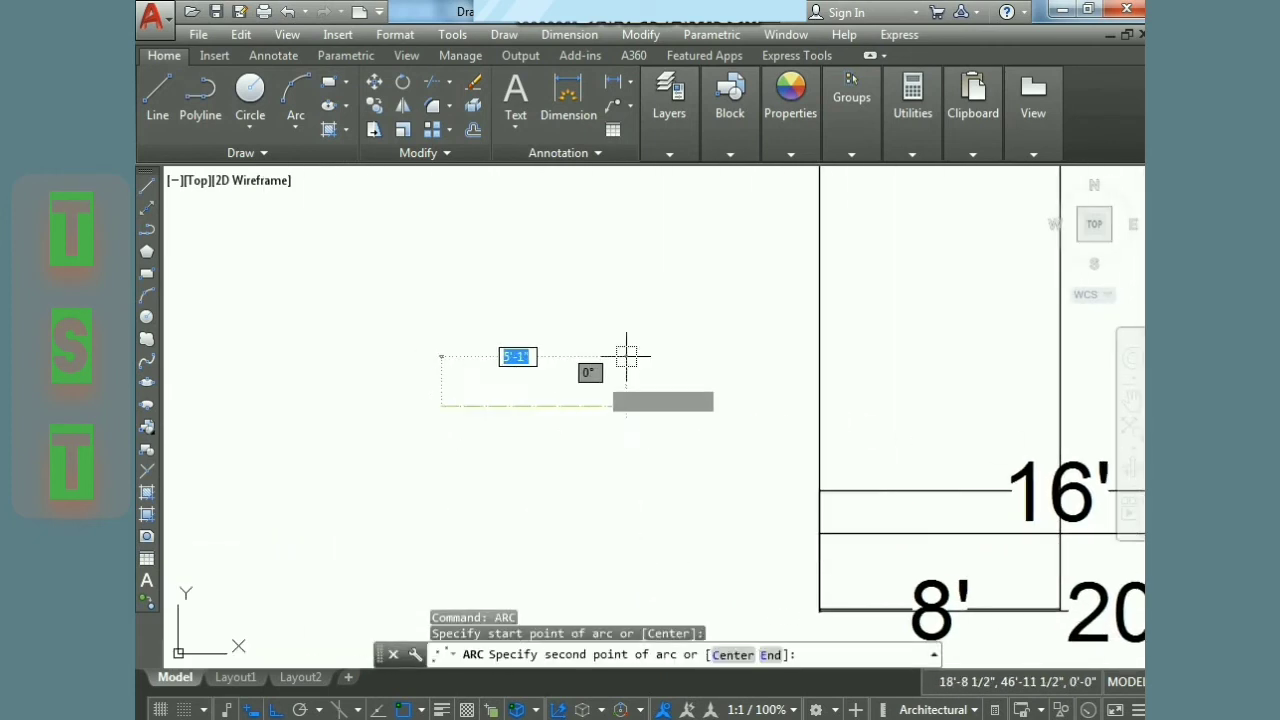
left_click(630, 340)
left_click(610, 273)
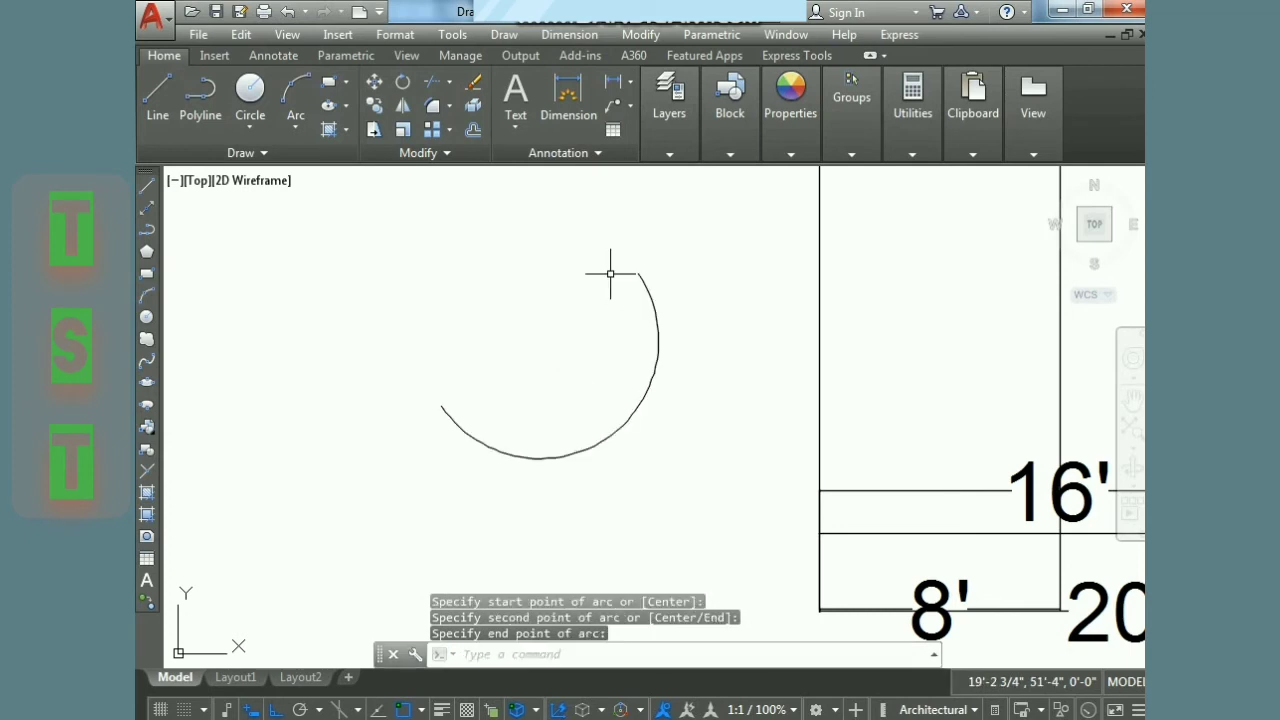
key("Escape")
key("Escape")
left_click(568, 35)
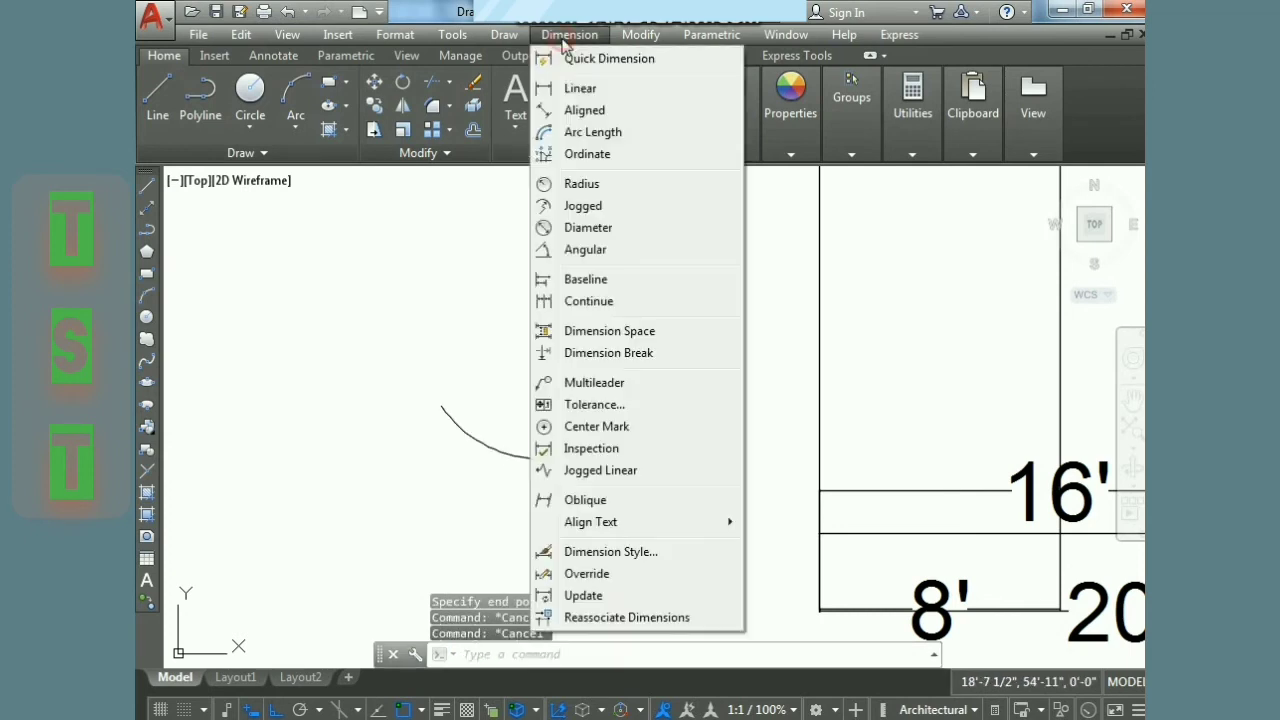
Step: Add a 4'-6 9/16" vertical linear dimension from the arc's top end, crossing the arc
left_click(598, 90)
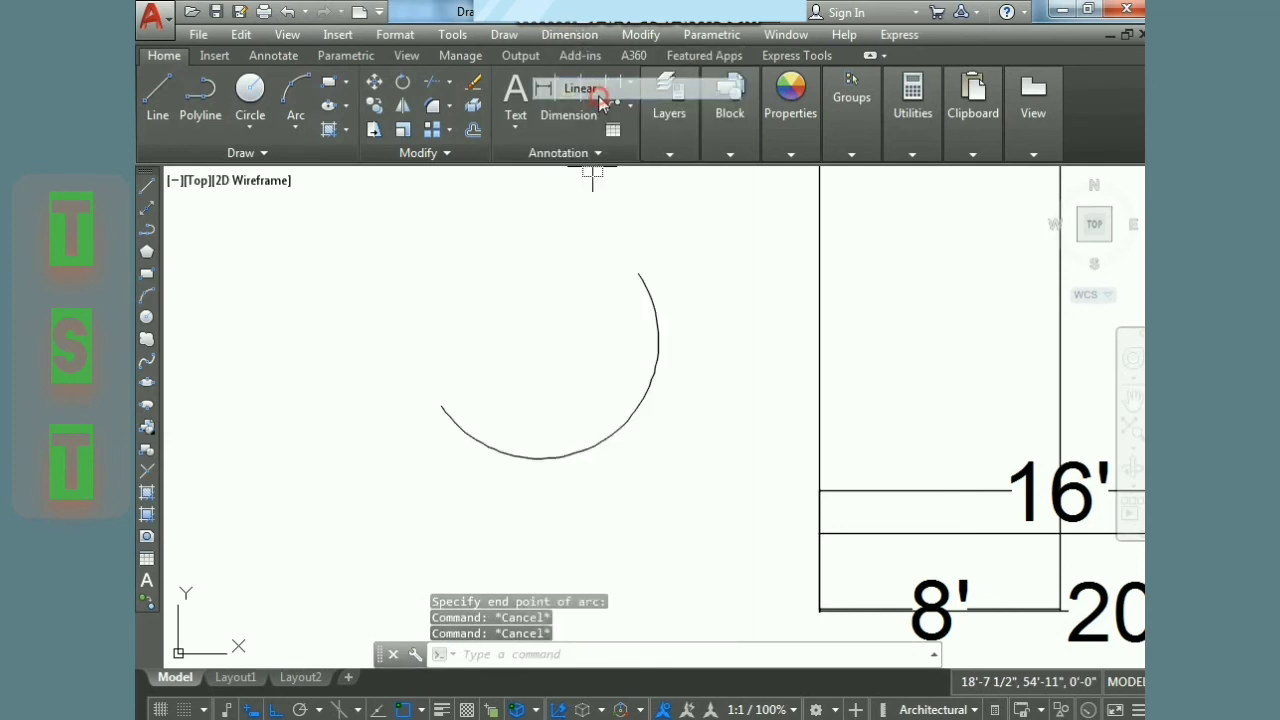
left_click(638, 274)
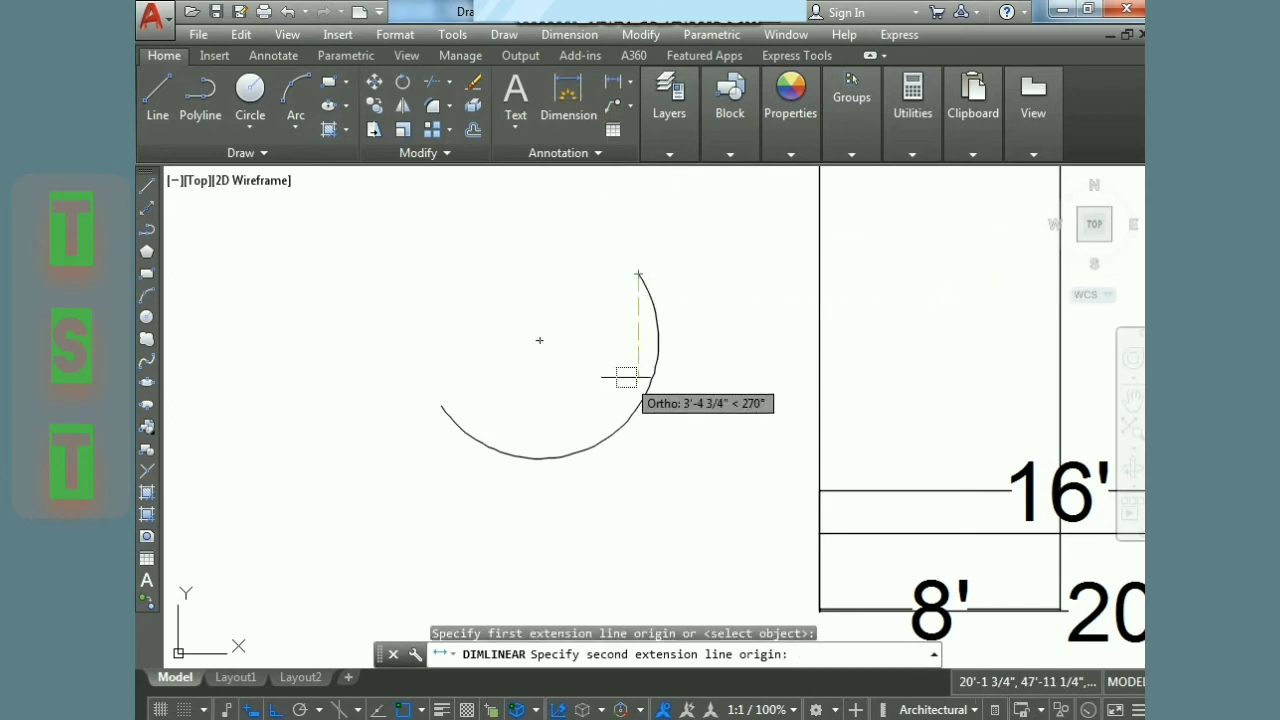
left_click(636, 410)
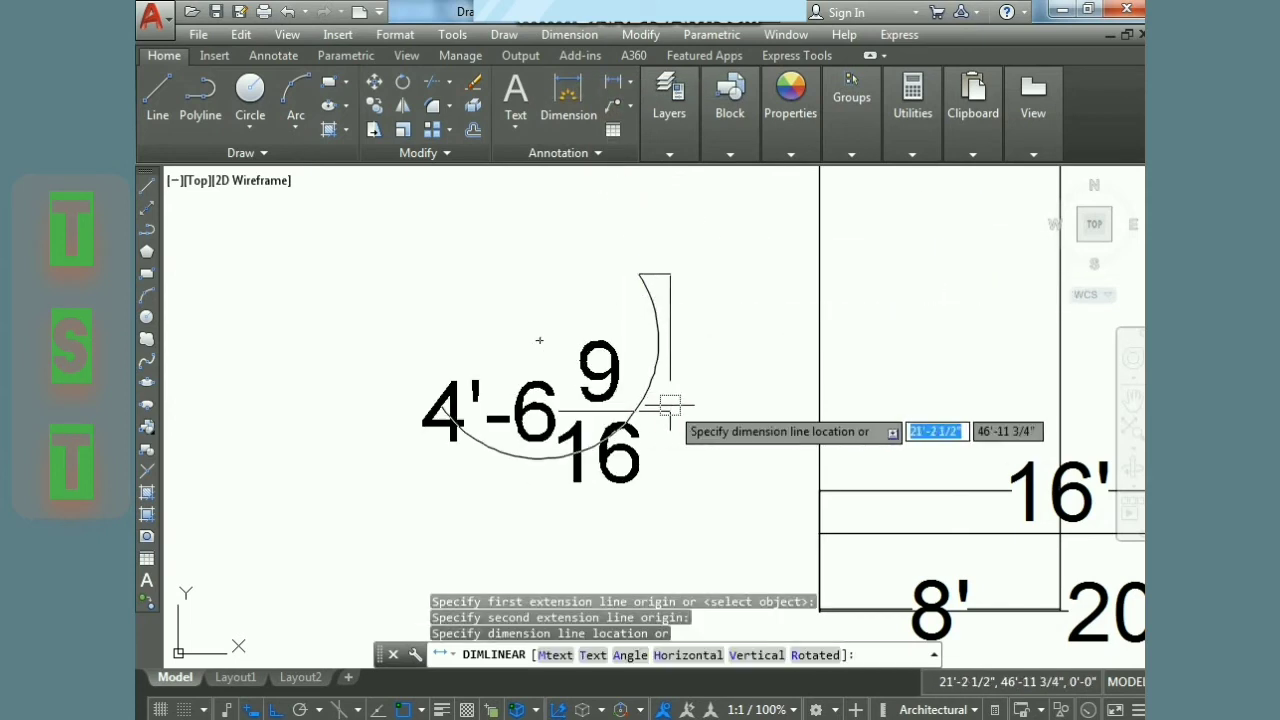
left_click(637, 400)
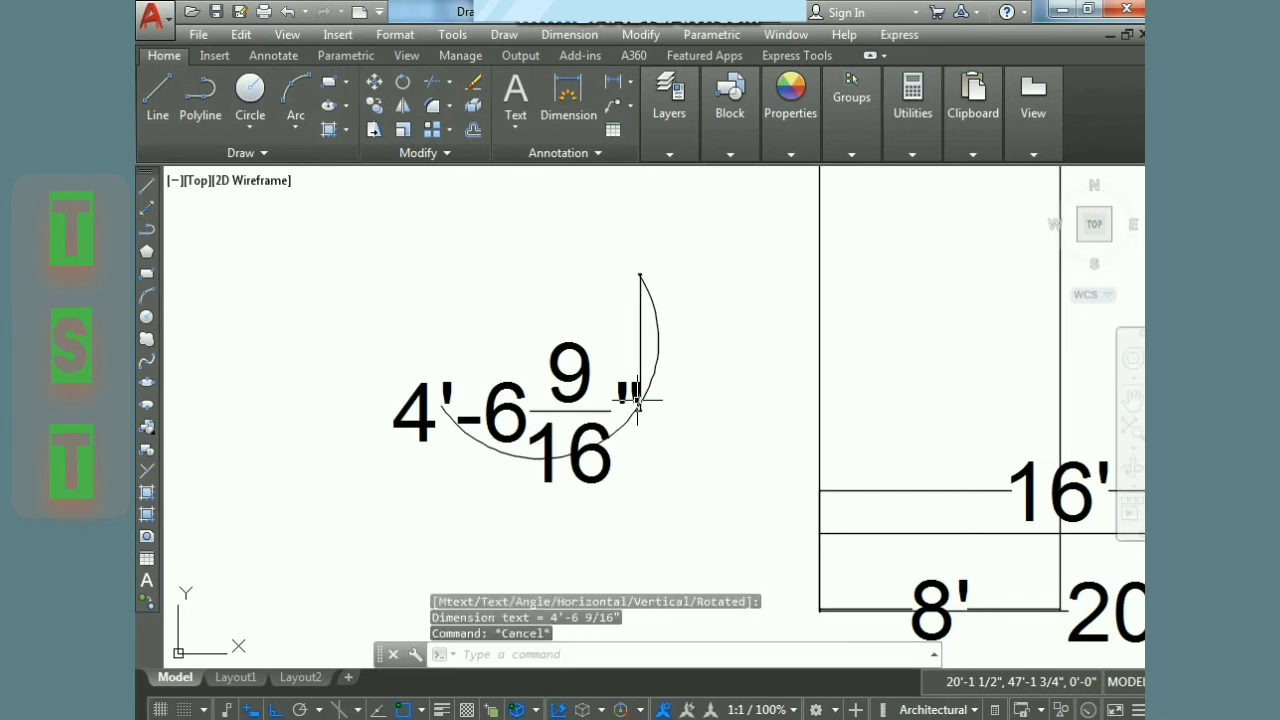
key("Escape")
key("Escape")
scroll(663, 263, "up", 2)
scroll(558, 389, "up", 5)
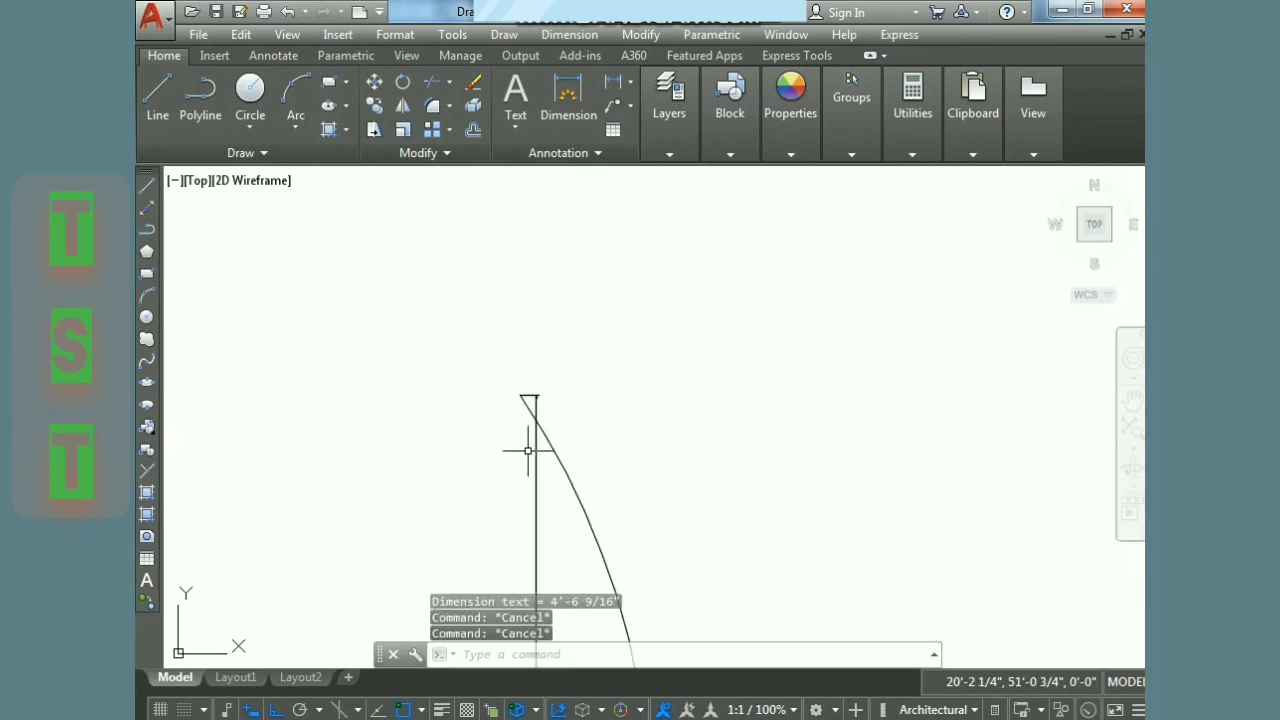
scroll(545, 400, "up", 3)
scroll(565, 330, "up", 3)
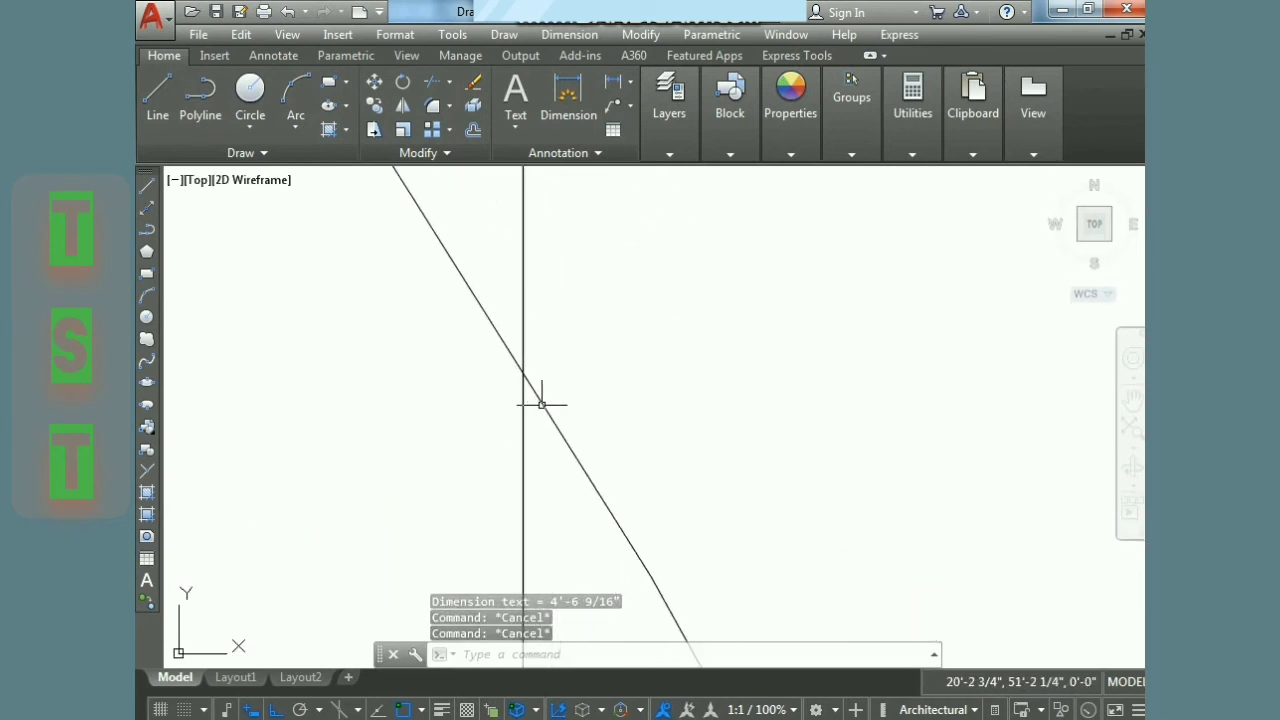
left_click(569, 34)
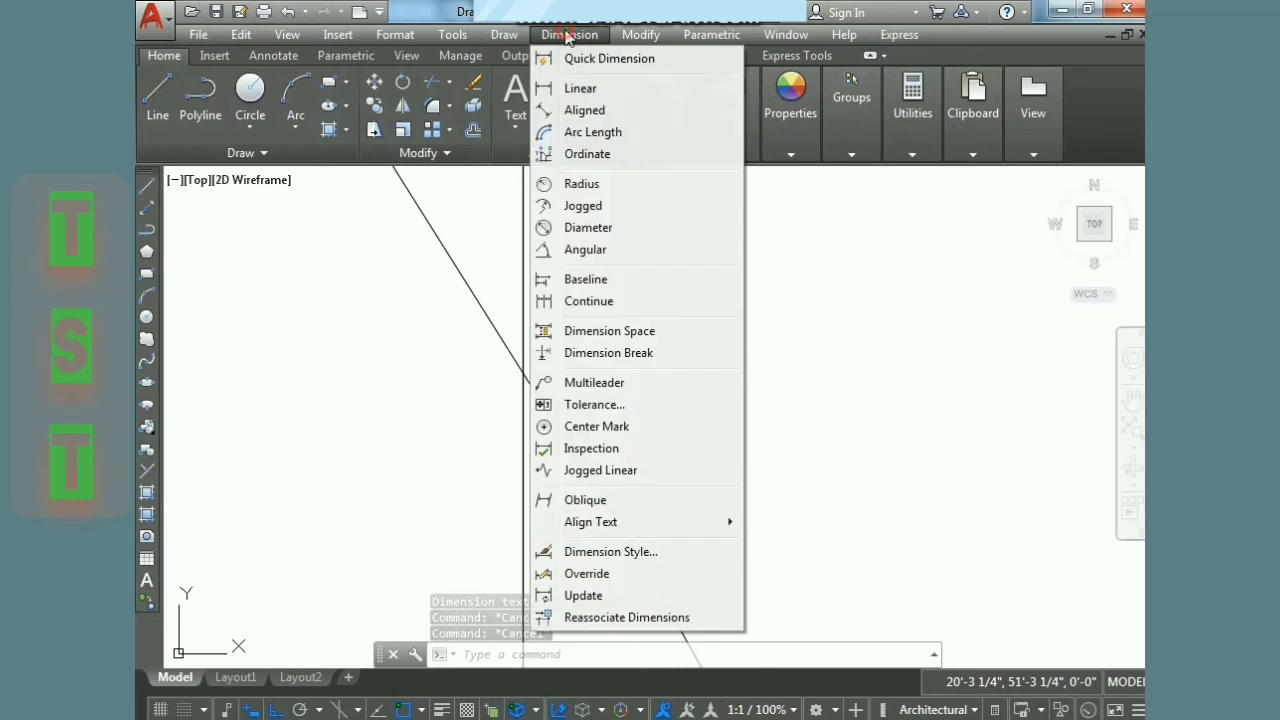
left_click(616, 352)
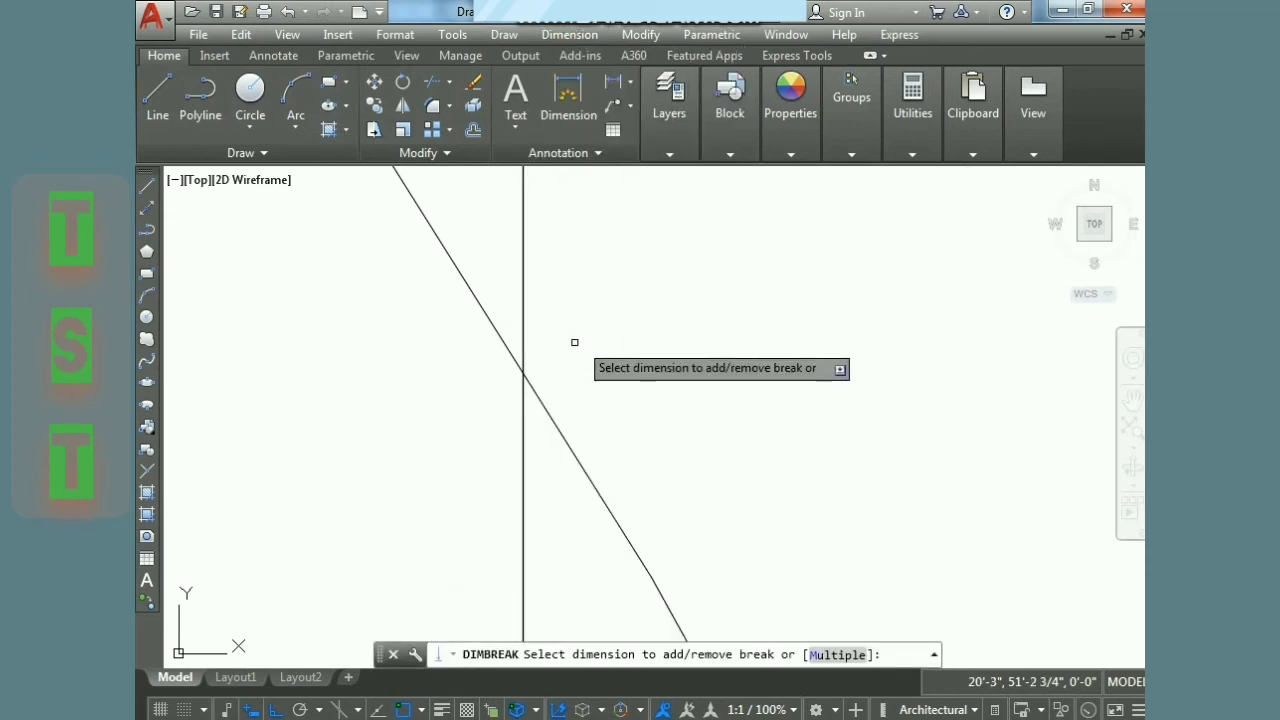
left_click(540, 405)
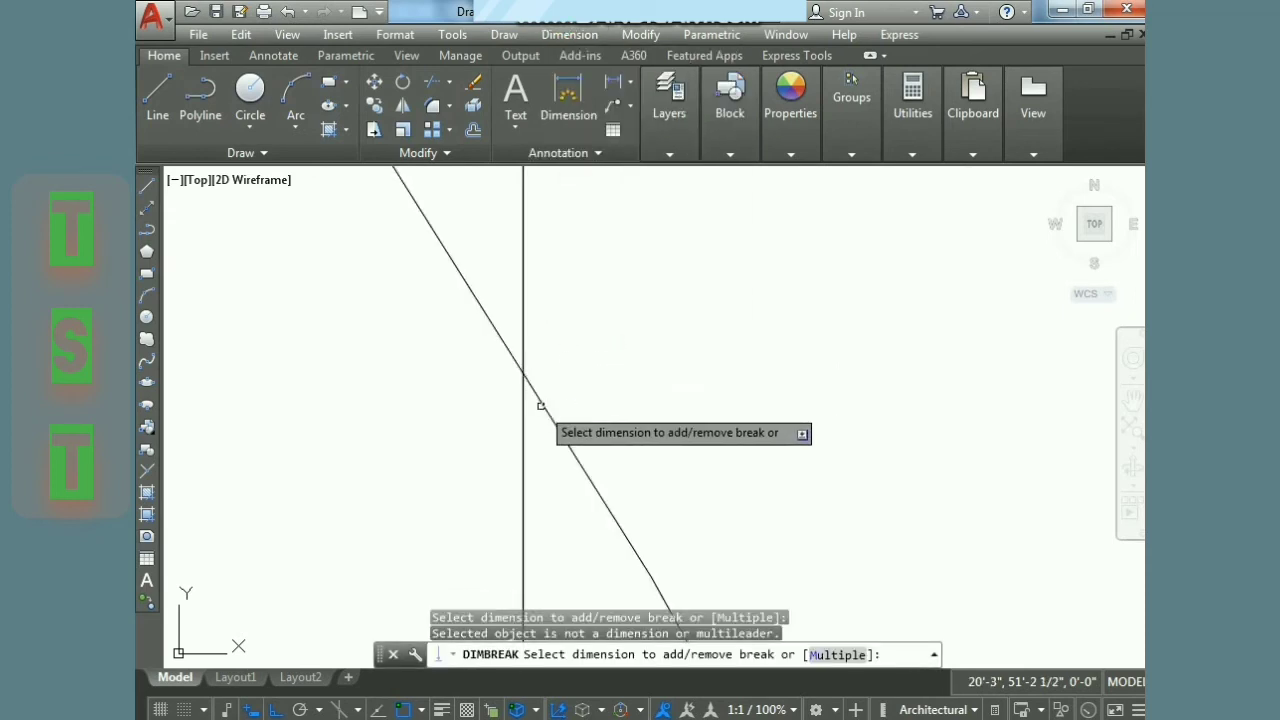
left_click(523, 349)
key("Return")
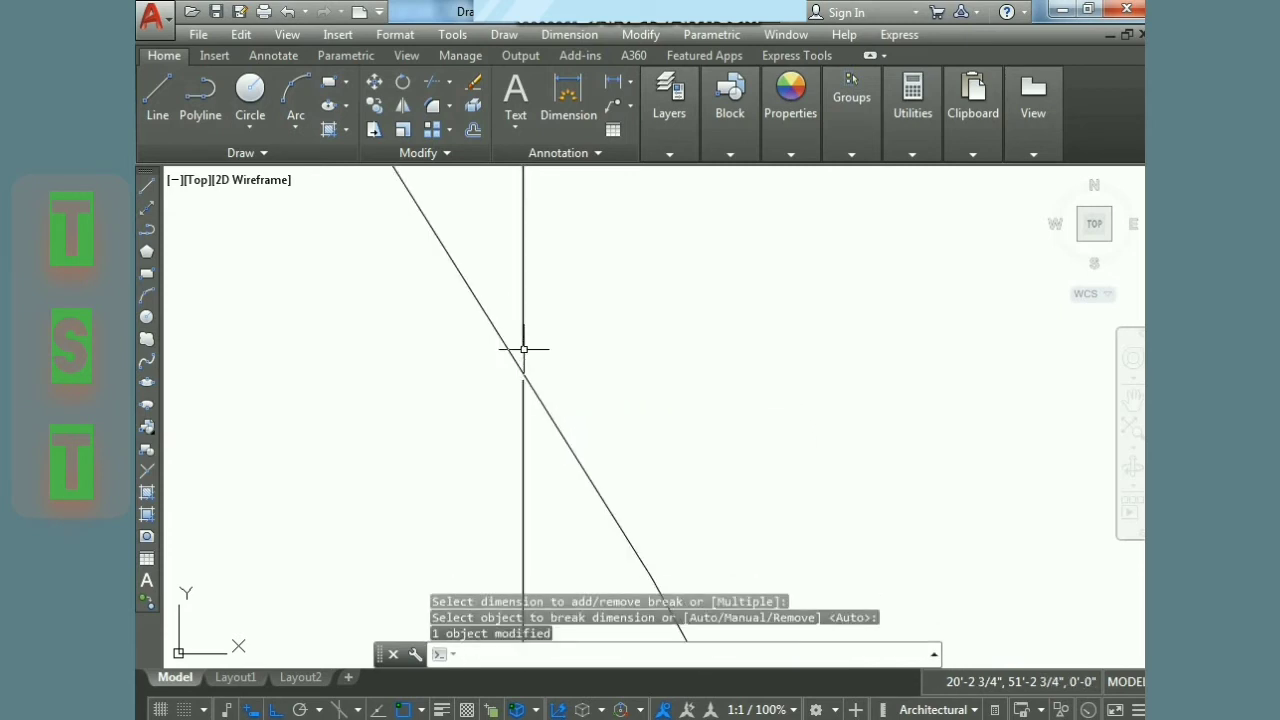
scroll(543, 352, "up", 2)
scroll(543, 352, "up", 2)
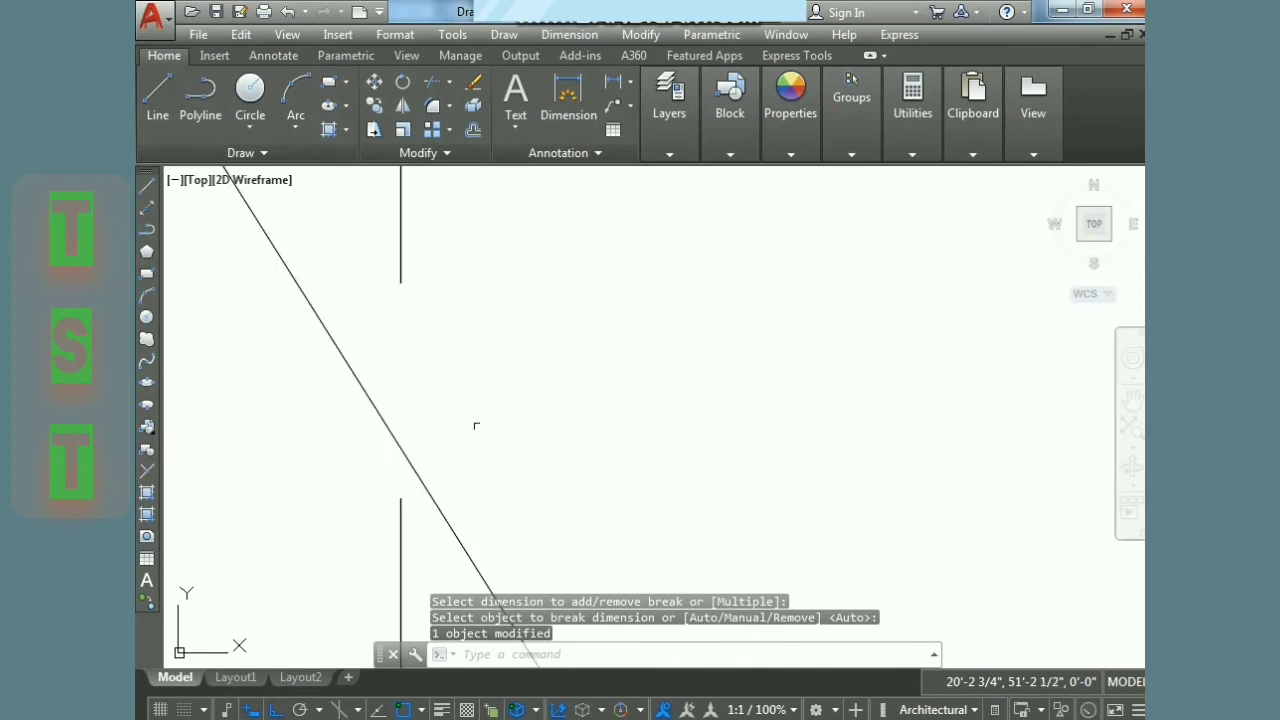
key("ctrl+z")
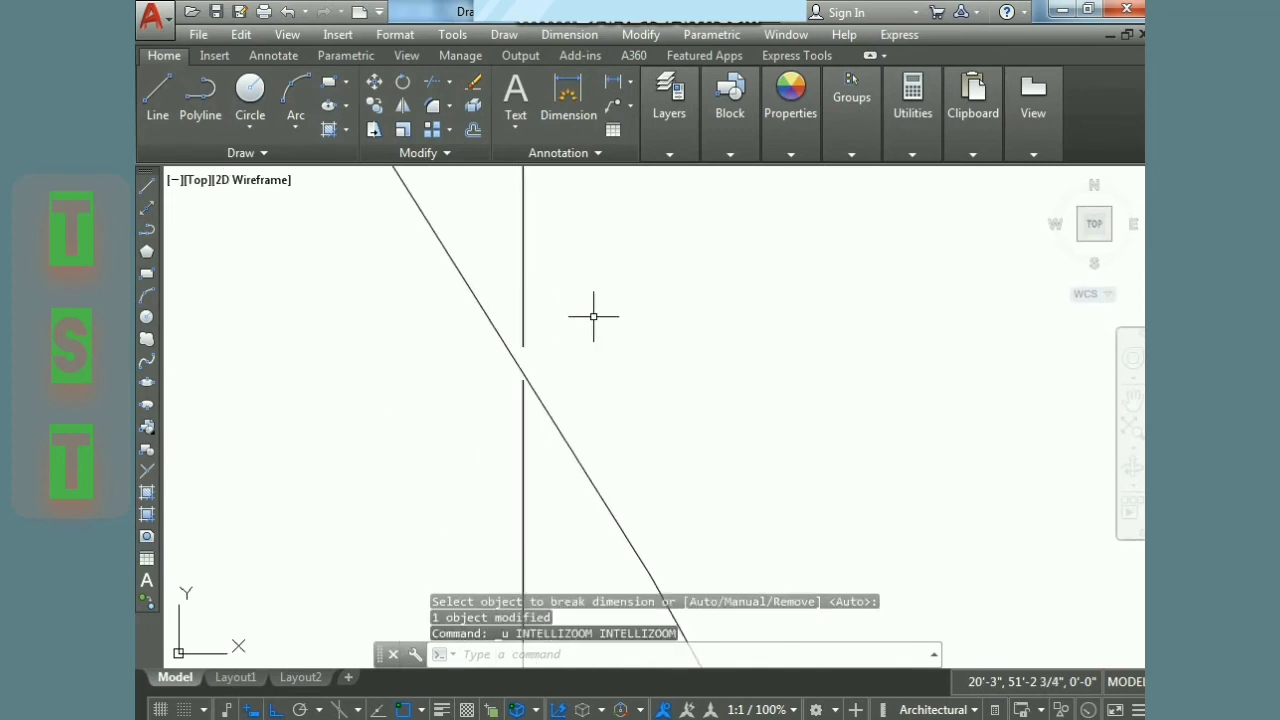
key("ctrl+z")
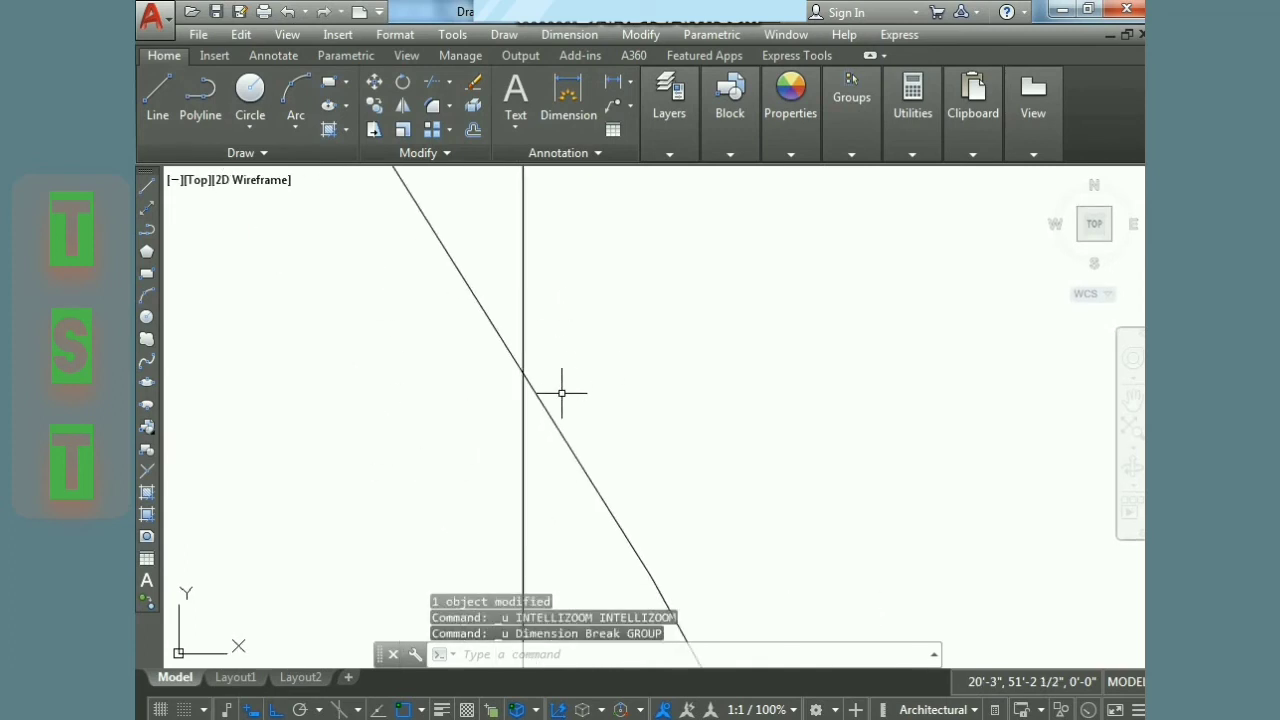
scroll(605, 430, "down", 2)
scroll(607, 444, "up", 2)
scroll(634, 274, "up", 2)
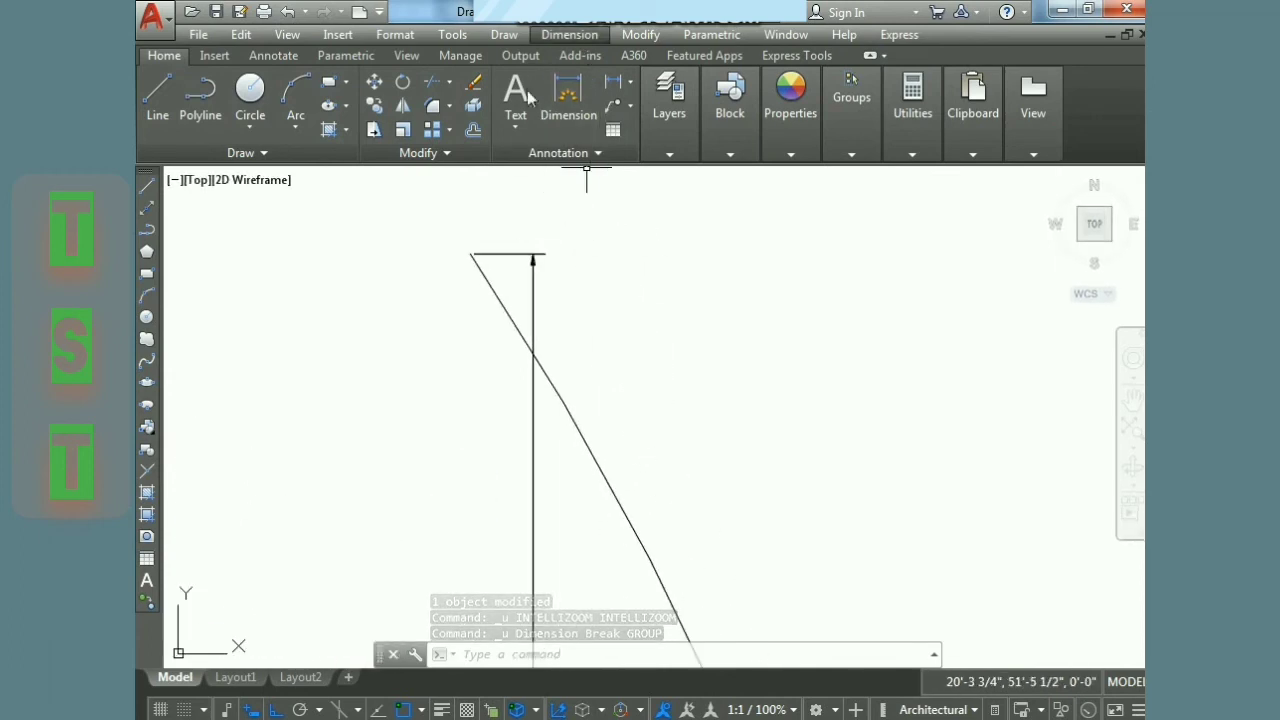
scroll(522, 336, "up", 3)
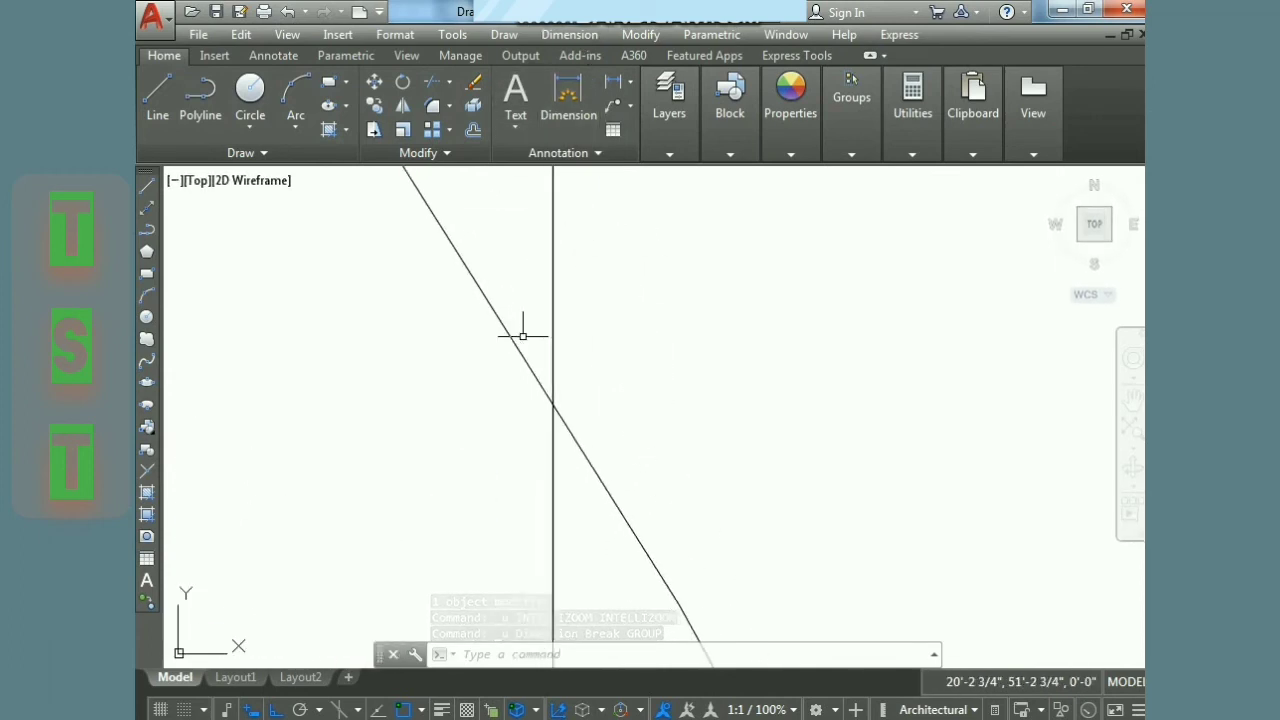
Step: Gap the 4'-6 9/16" dimension where the arc crosses it, using the arc as the cutting object
left_click(572, 36)
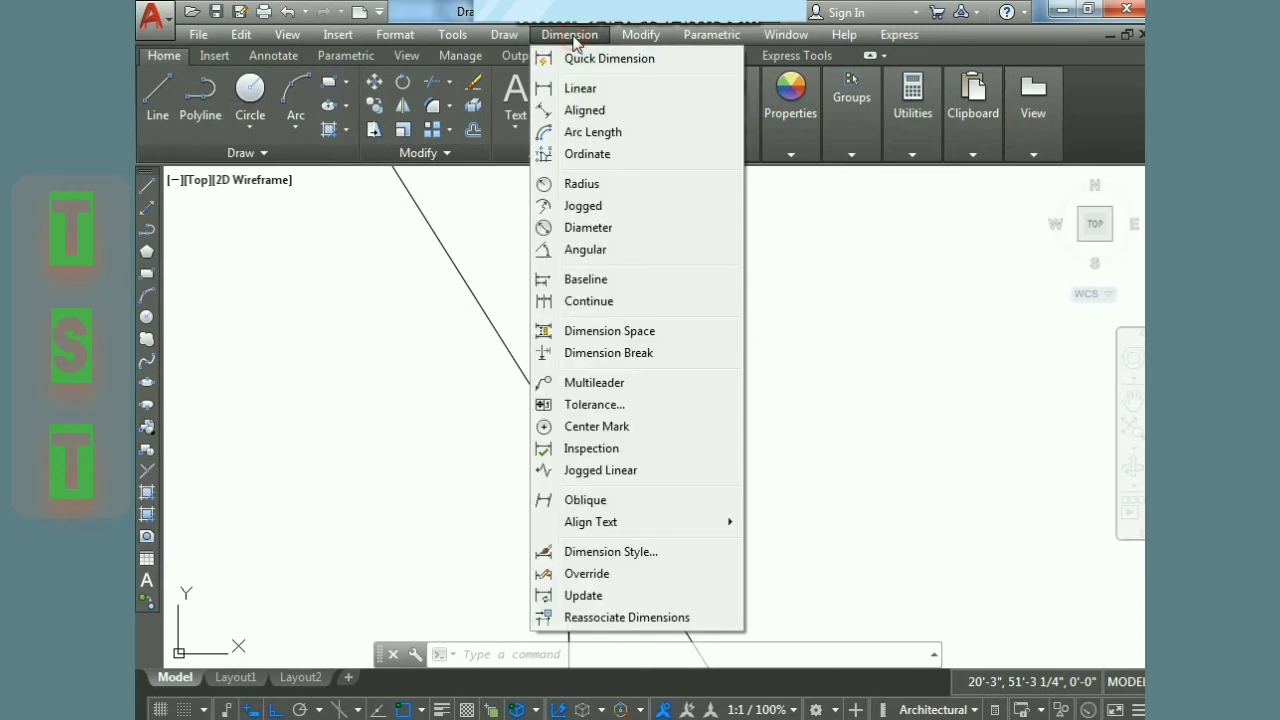
left_click(612, 353)
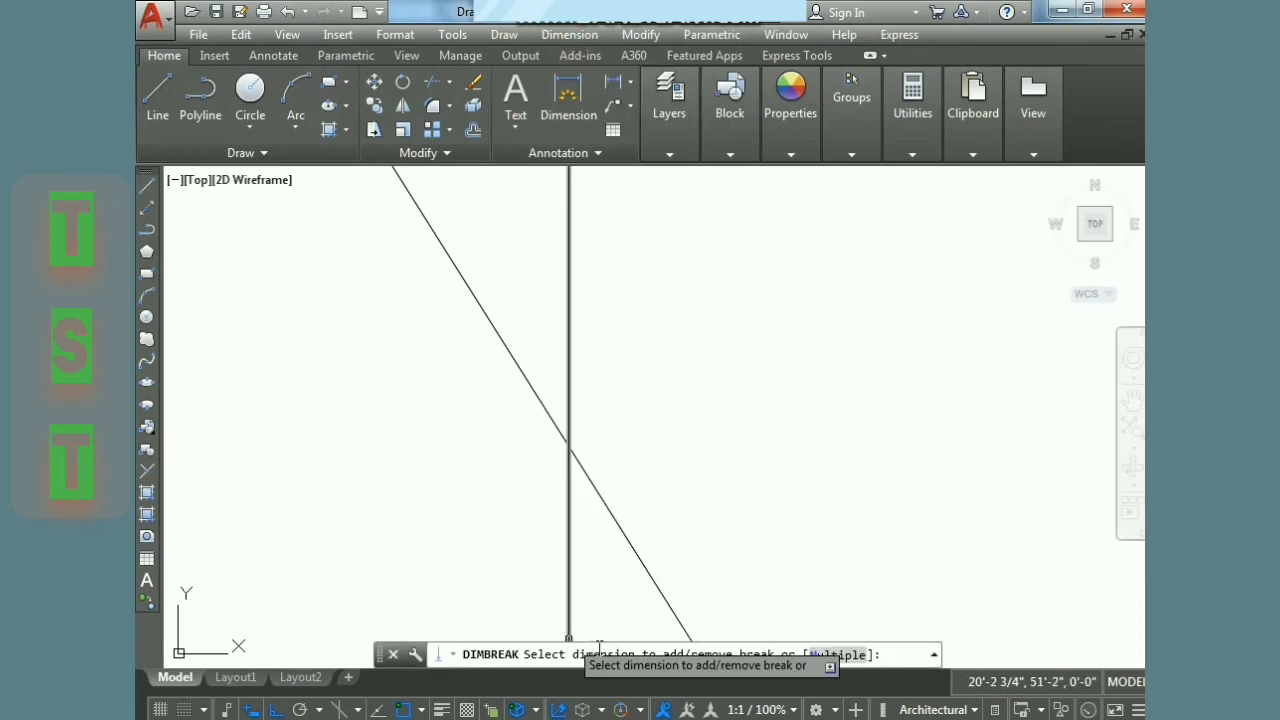
left_click(570, 545)
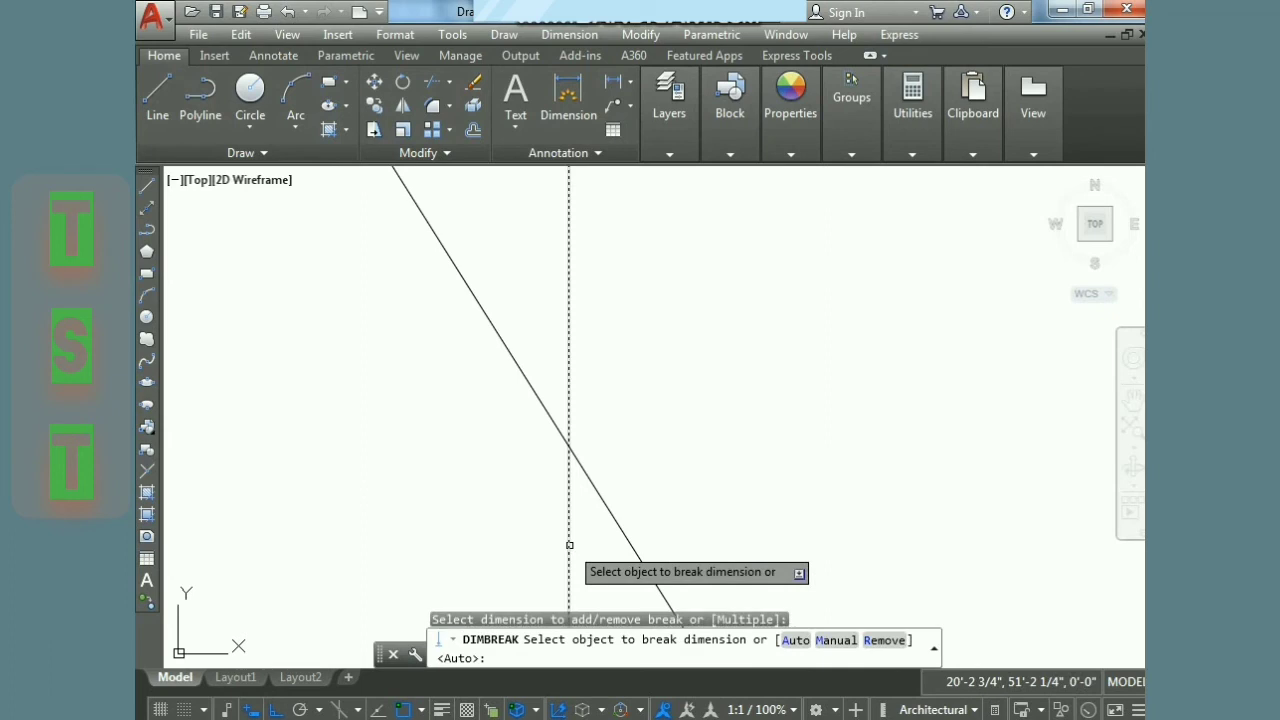
left_click(594, 487)
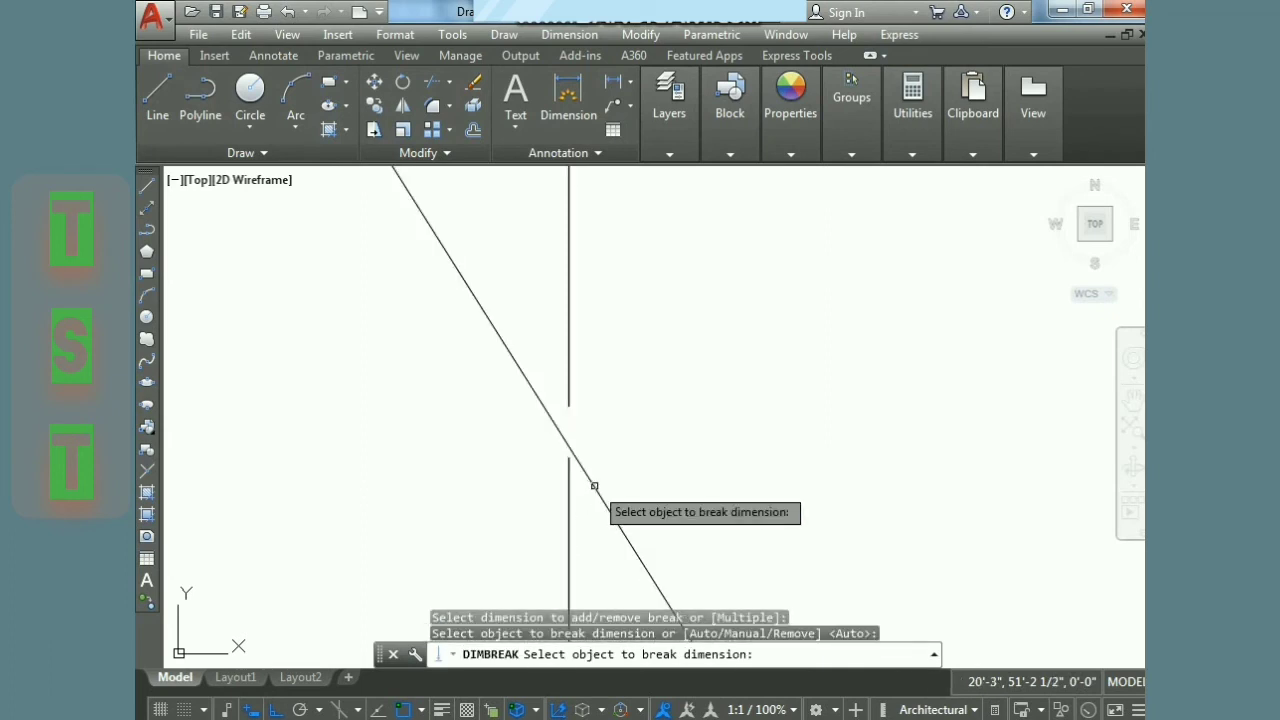
scroll(581, 490, "down", 2)
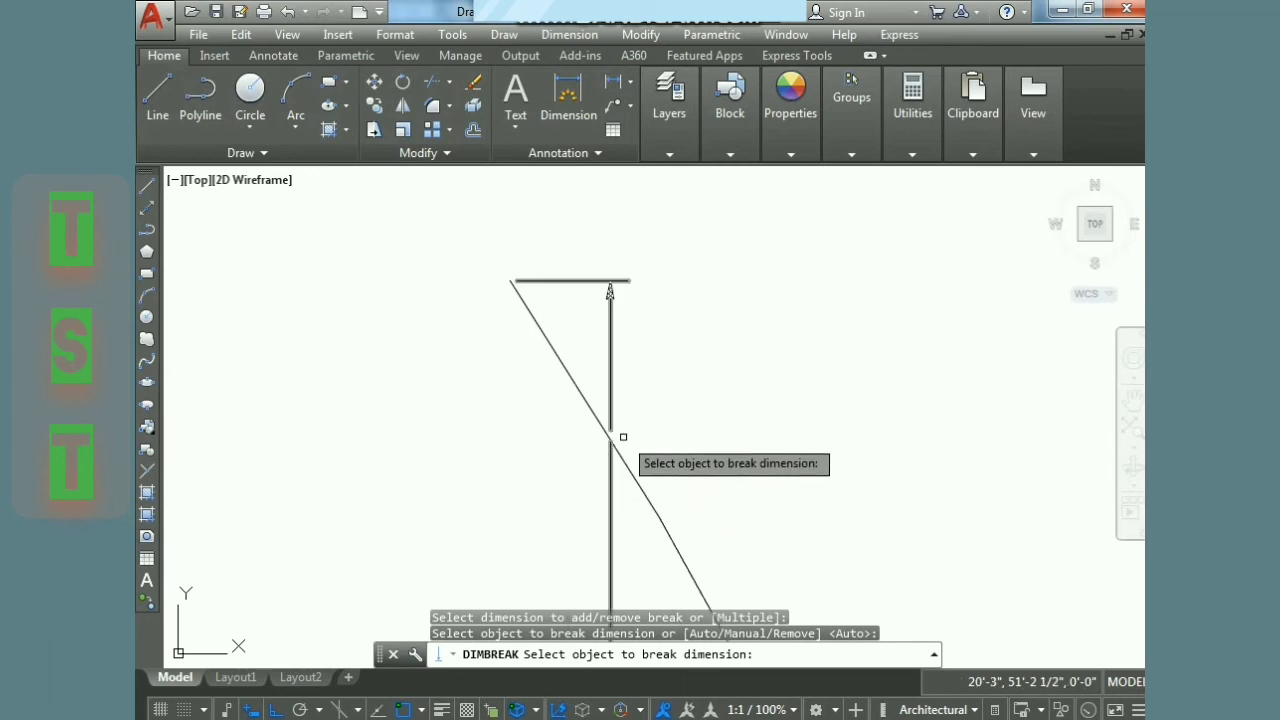
scroll(620, 440, "down", 2)
middle_click_drag(655, 478, 669, 309)
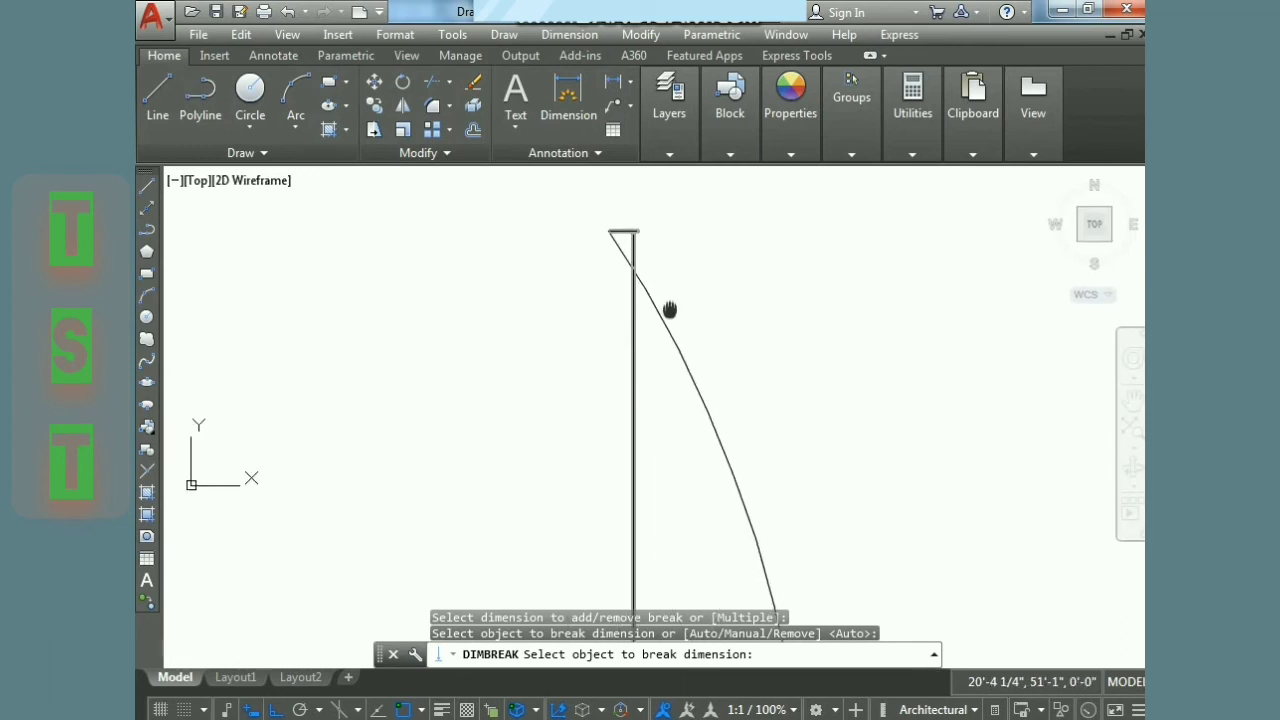
scroll(669, 309, "up", 3)
scroll(614, 343, "down", 2)
middle_click_drag(614, 343, 632, 545)
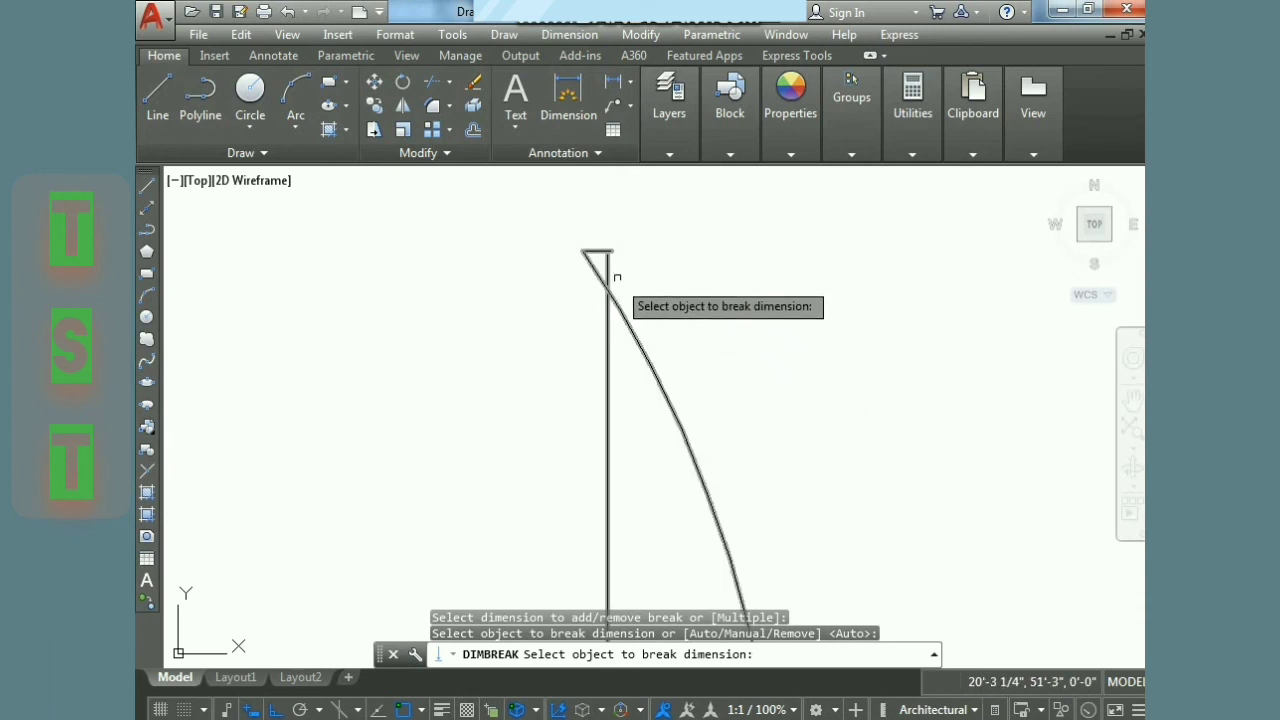
scroll(619, 268, "up", 4)
key("Return")
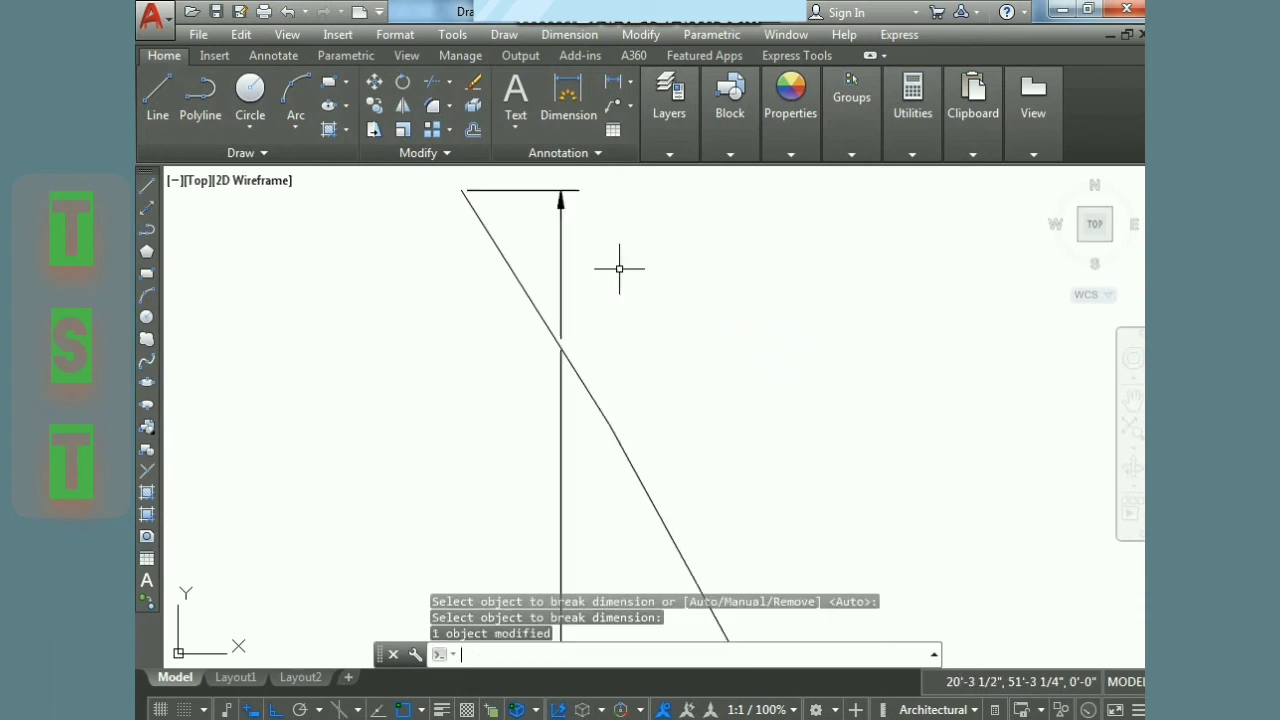
Step: Open the Dimension menu in the menu bar
left_click(570, 35)
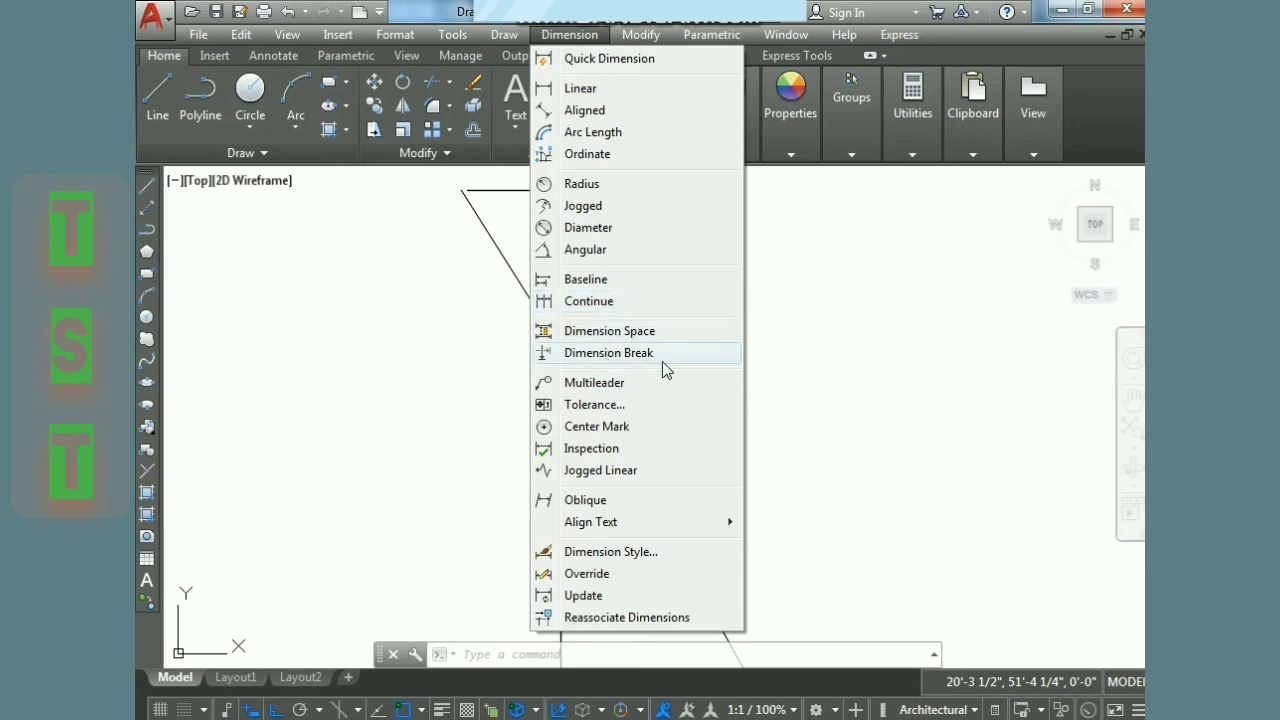
Step: Close the Dimension menu and cancel the stray selection windows
left_click(816, 280)
left_click(664, 264)
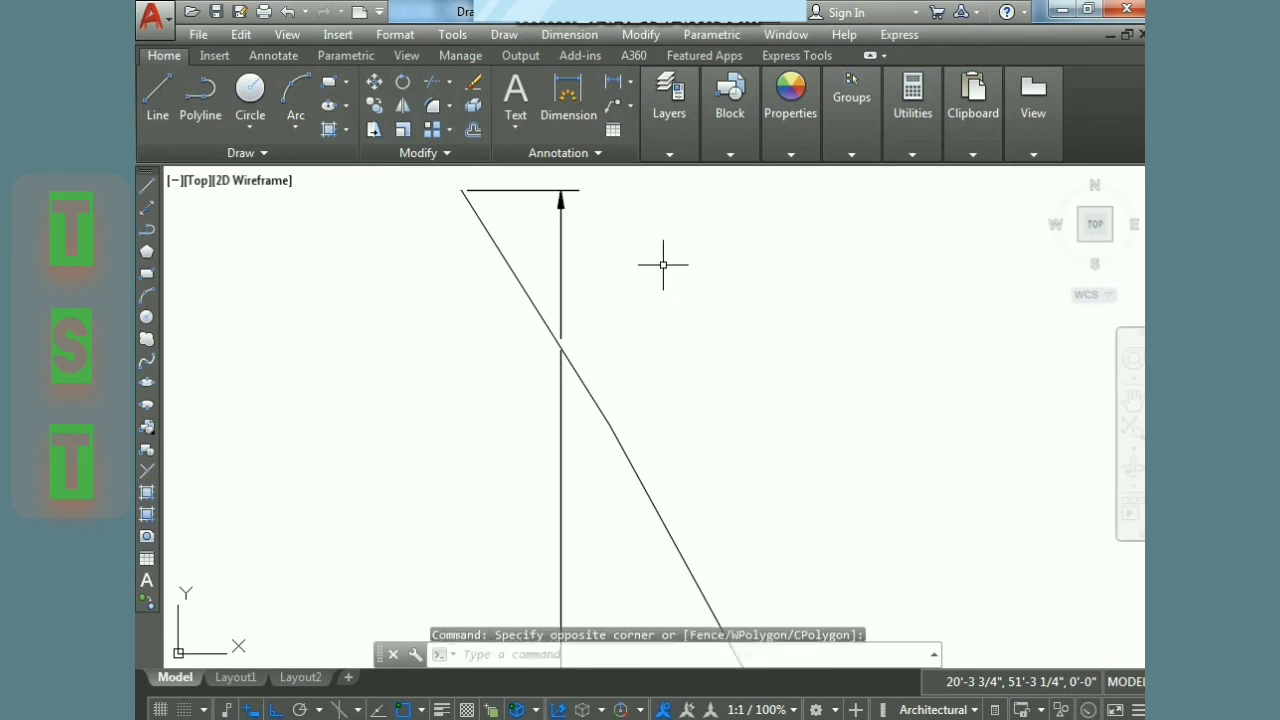
key("Escape")
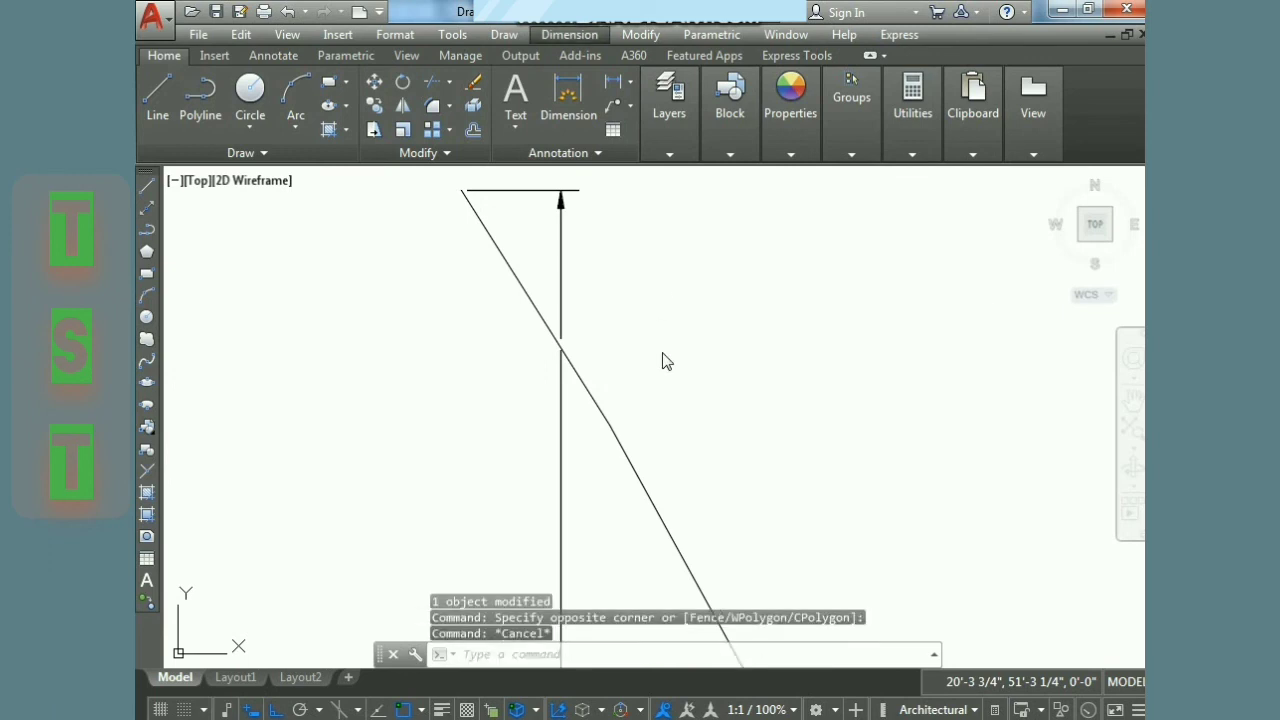
left_click(716, 350)
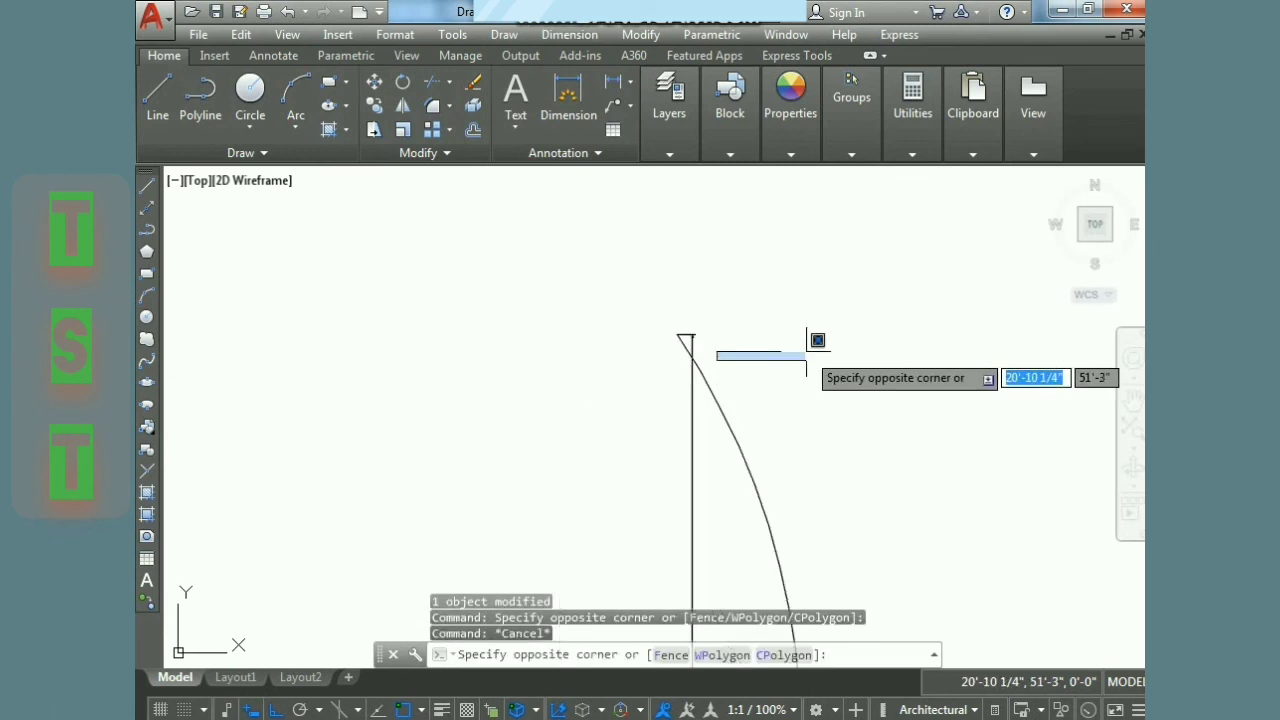
key("Escape")
Step: Zoom and pan so both dimensioned squares and the arc are in view
scroll(866, 437, "down", 3)
mouse_move(866, 437)
middle_mouse_down()
mouse_move(520, 449)
mouse_move(570, 446)
middle_mouse_up()
scroll(571, 446, "down", 5)
scroll(575, 452, "up", 3)
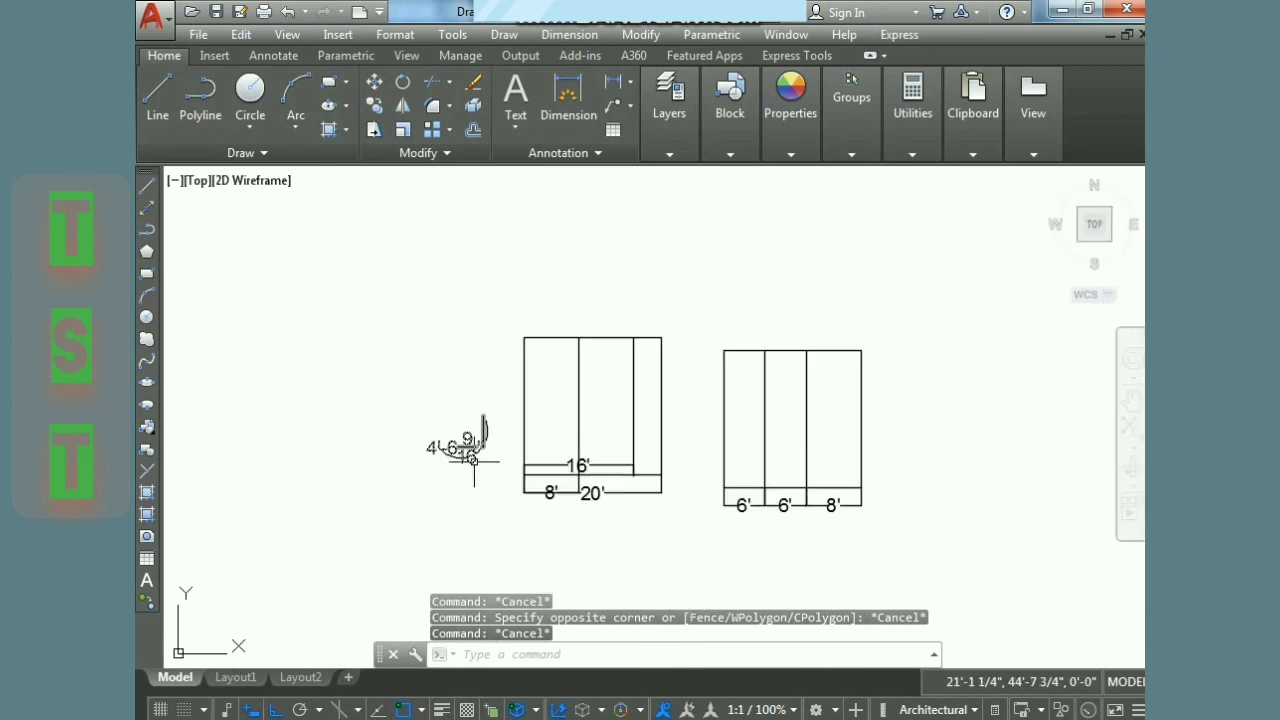
scroll(470, 455, "up", 1)
middle_click_drag(706, 220, 583, 240)
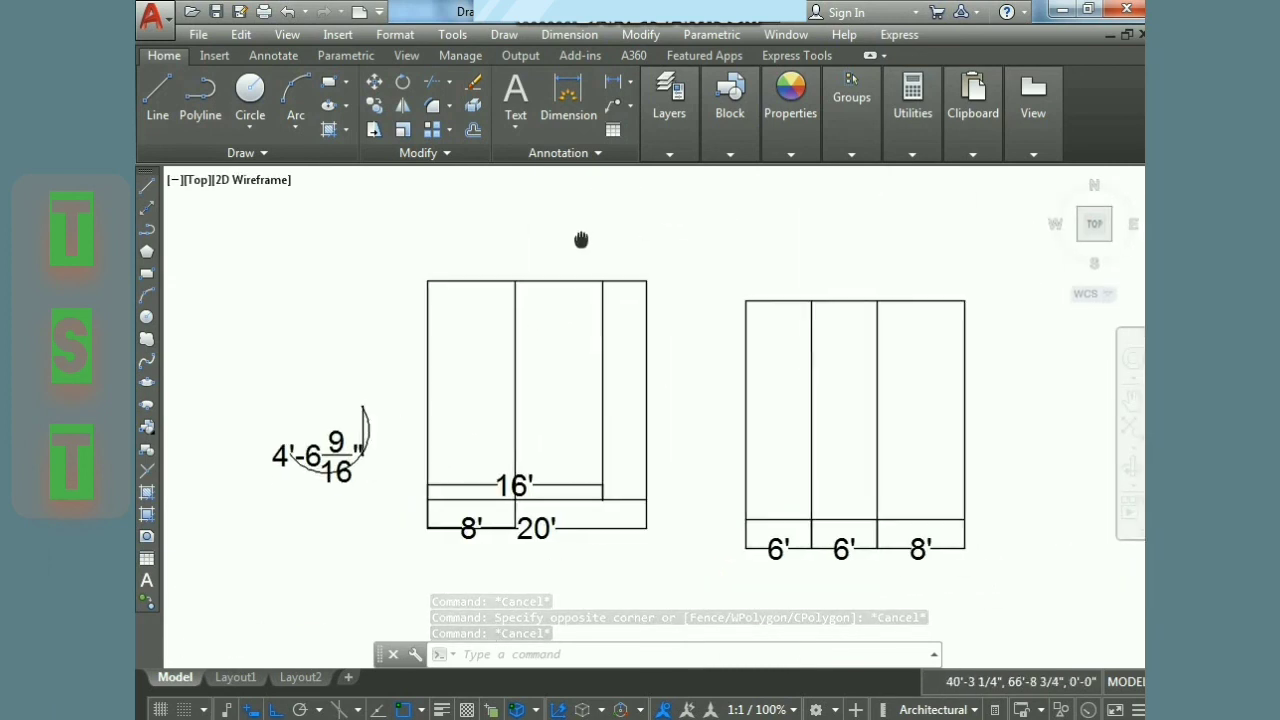
left_click(568, 34)
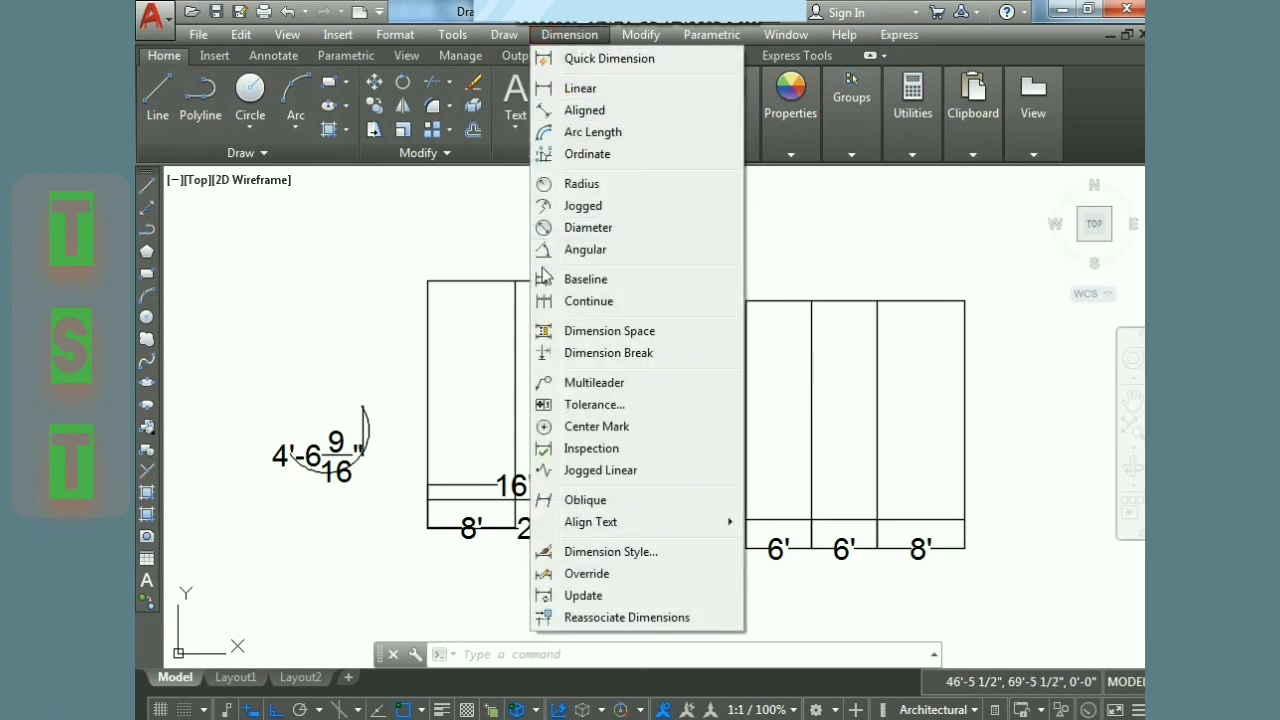
left_click(461, 404)
left_click(568, 34)
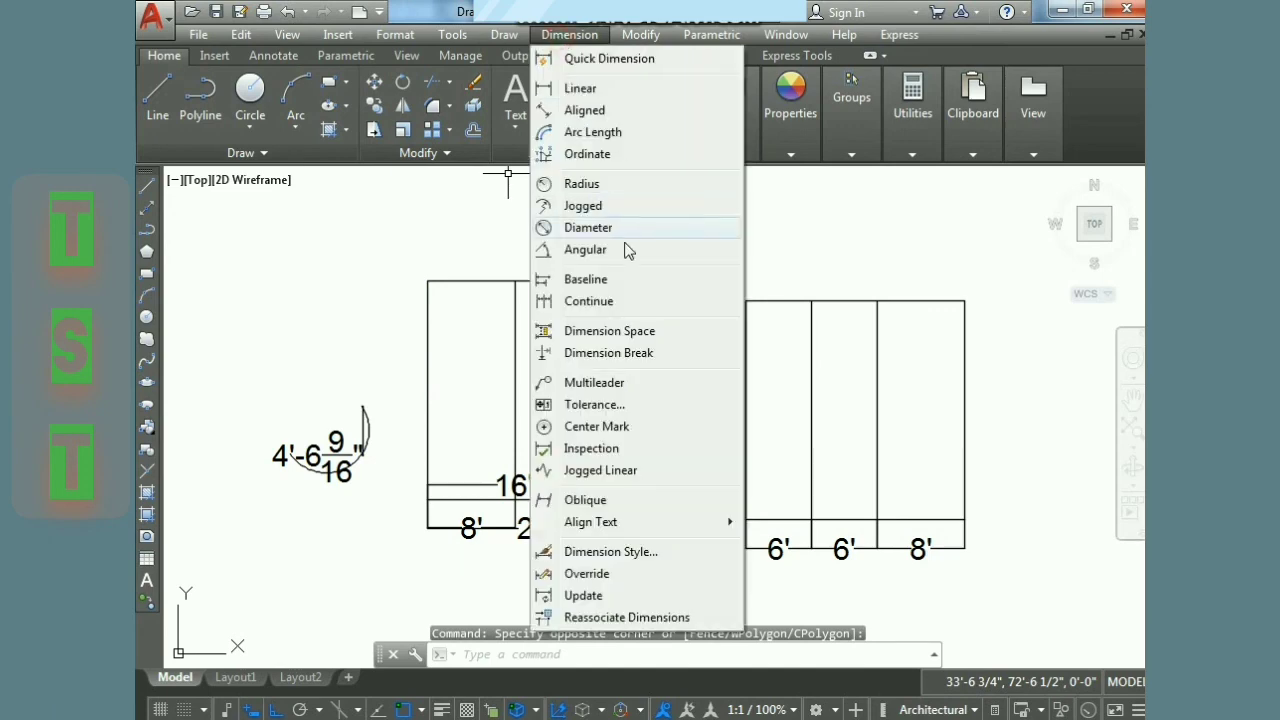
left_click(618, 302)
key("Escape")
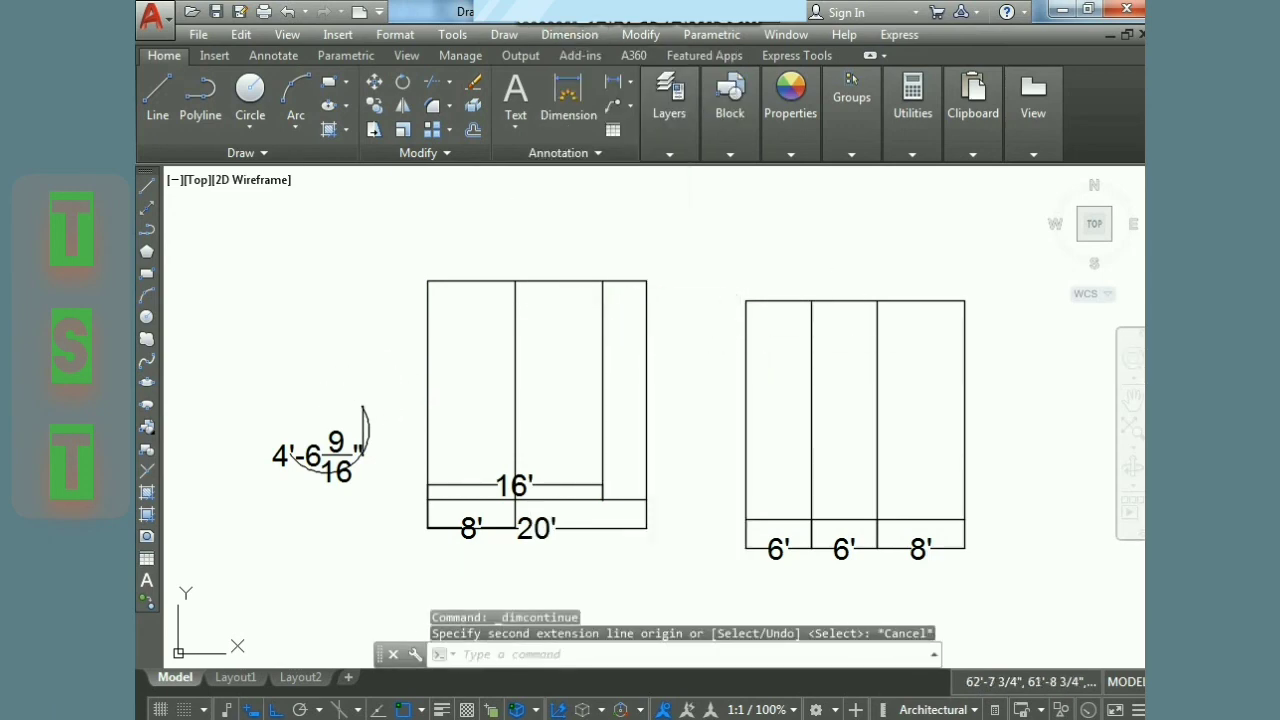
left_click(578, 38)
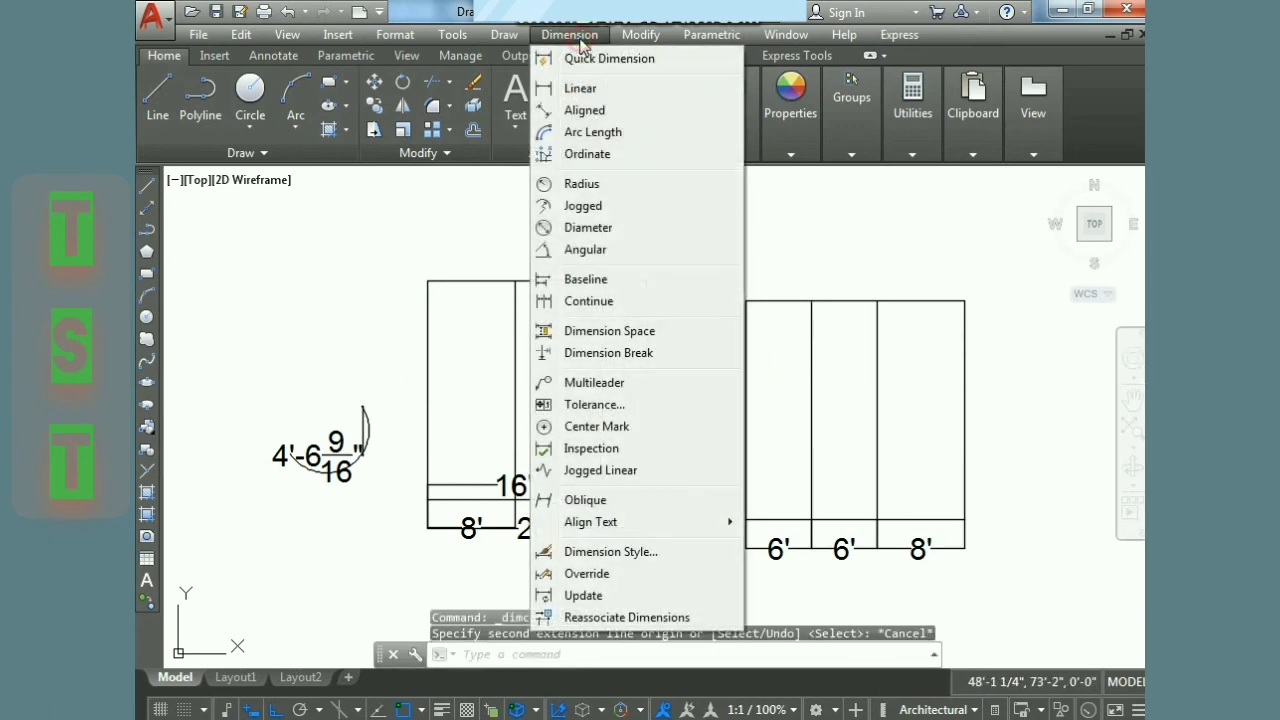
key("Escape")
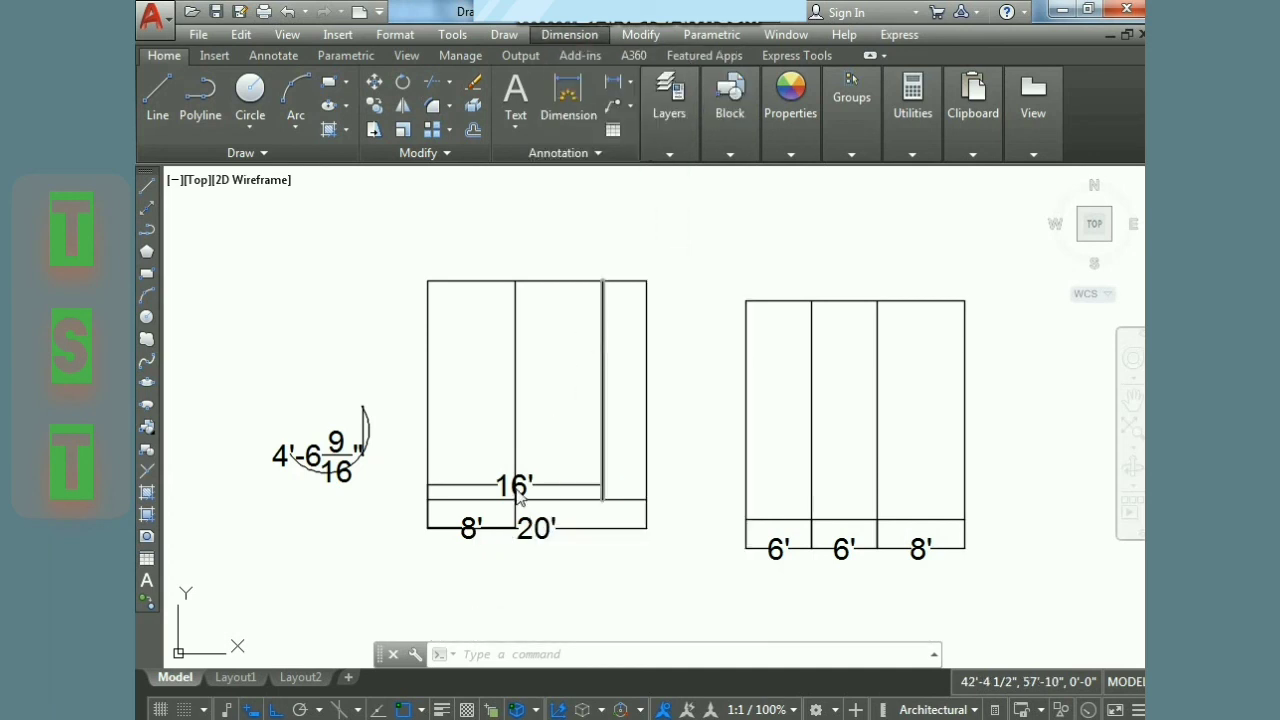
left_click(572, 38)
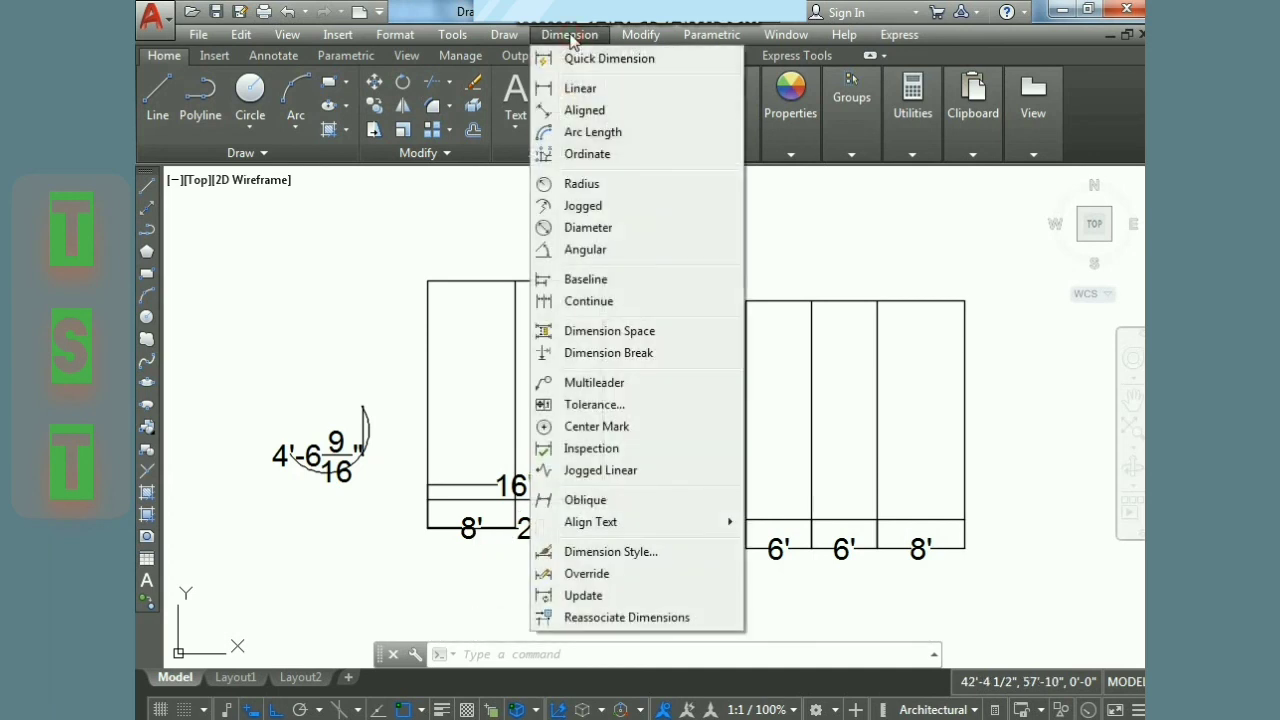
key("Escape")
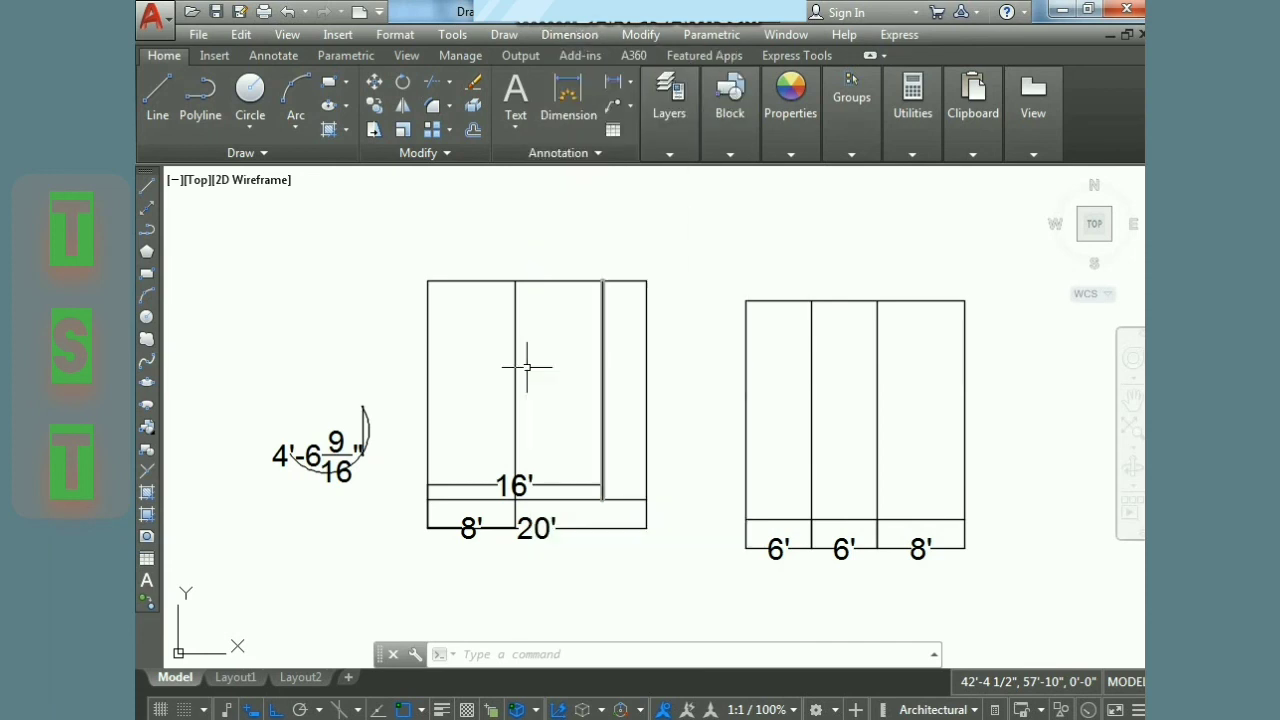
left_click(352, 410)
scroll(355, 405, "up", 3)
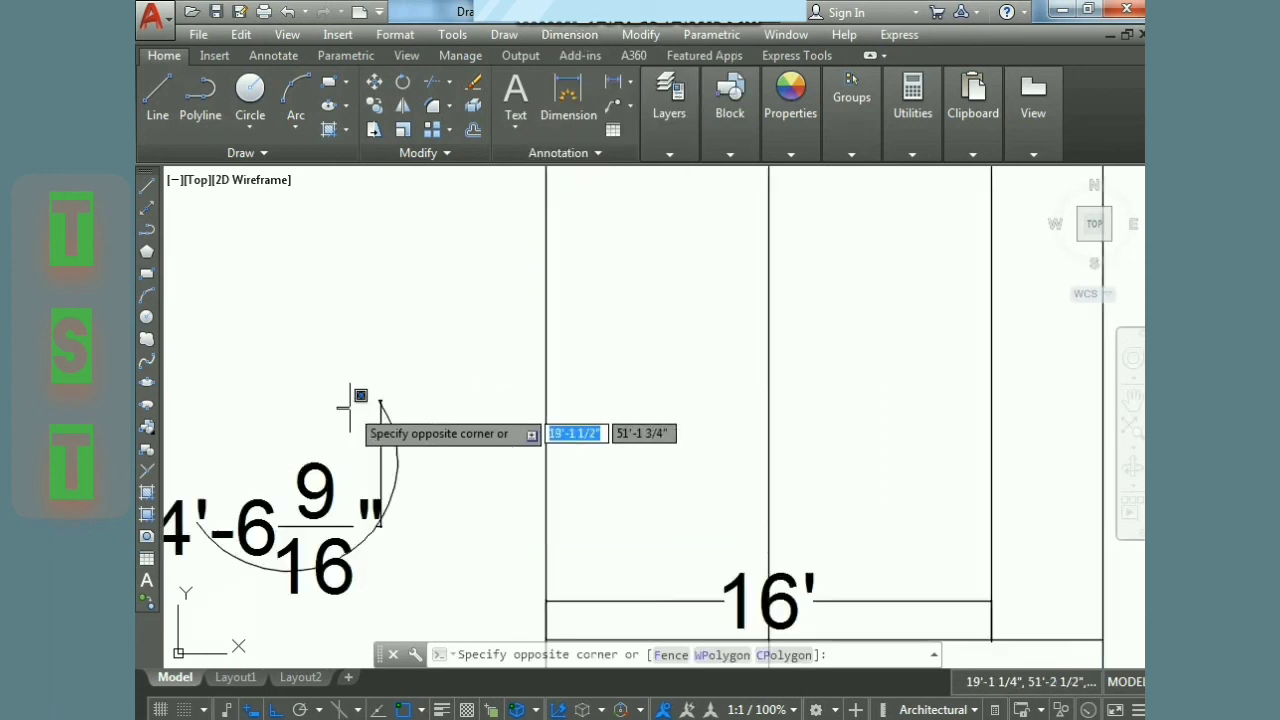
scroll(357, 400, "up", 2)
key("Escape")
key("Escape")
scroll(390, 395, "up", 2)
scroll(385, 410, "up", 2)
scroll(345, 475, "up", 2)
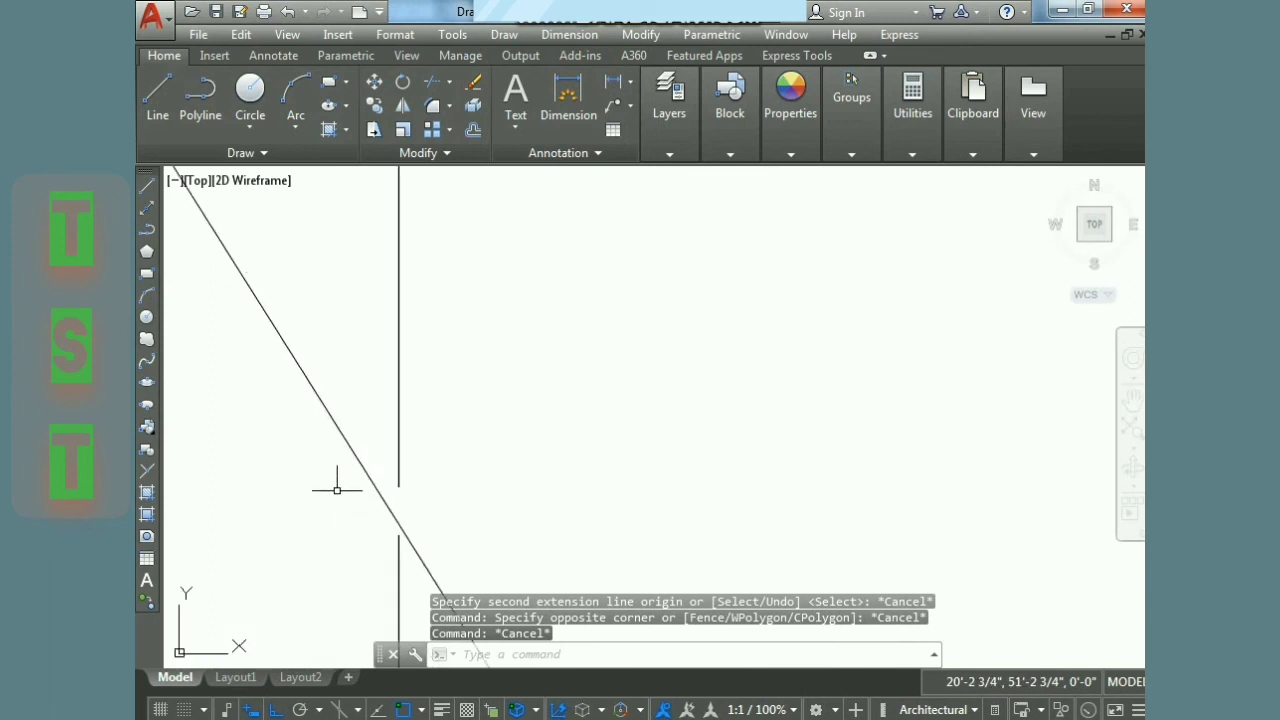
scroll(614, 423, "down", 3)
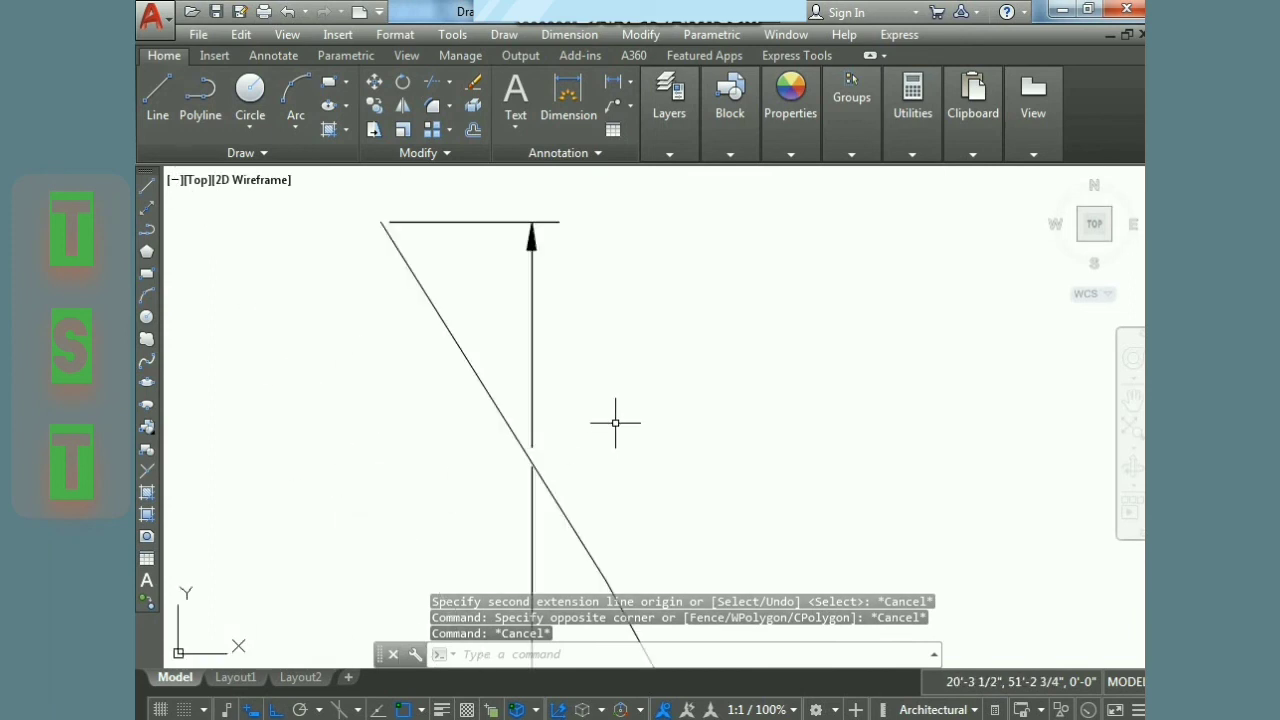
scroll(609, 423, "up", 3)
scroll(612, 423, "up", 2)
scroll(731, 432, "down", 8)
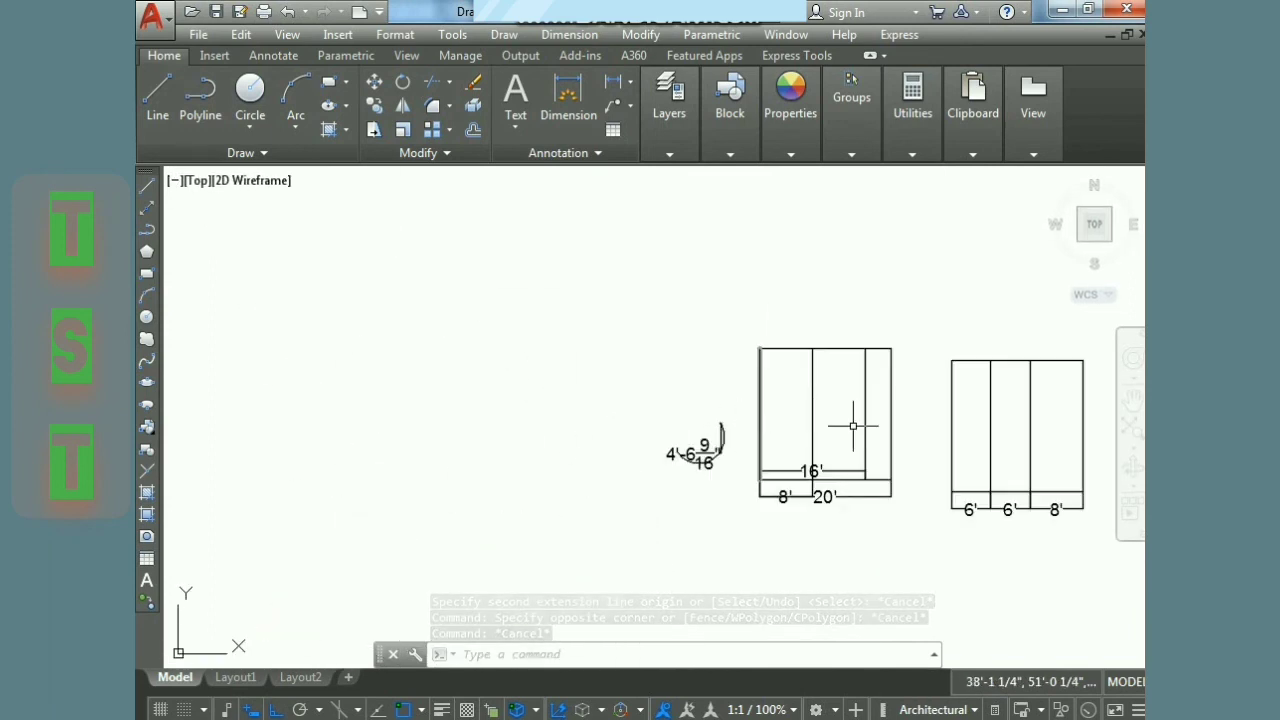
middle_click_drag(963, 420, 826, 383)
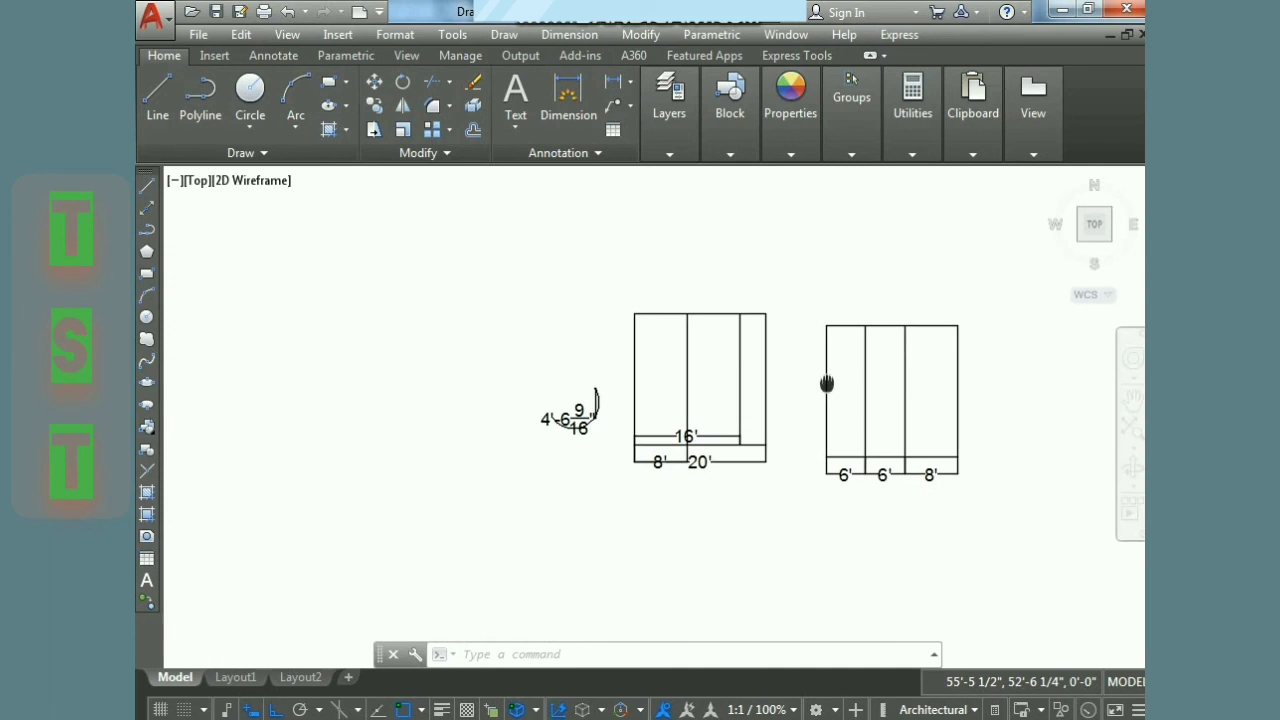
left_click(569, 34)
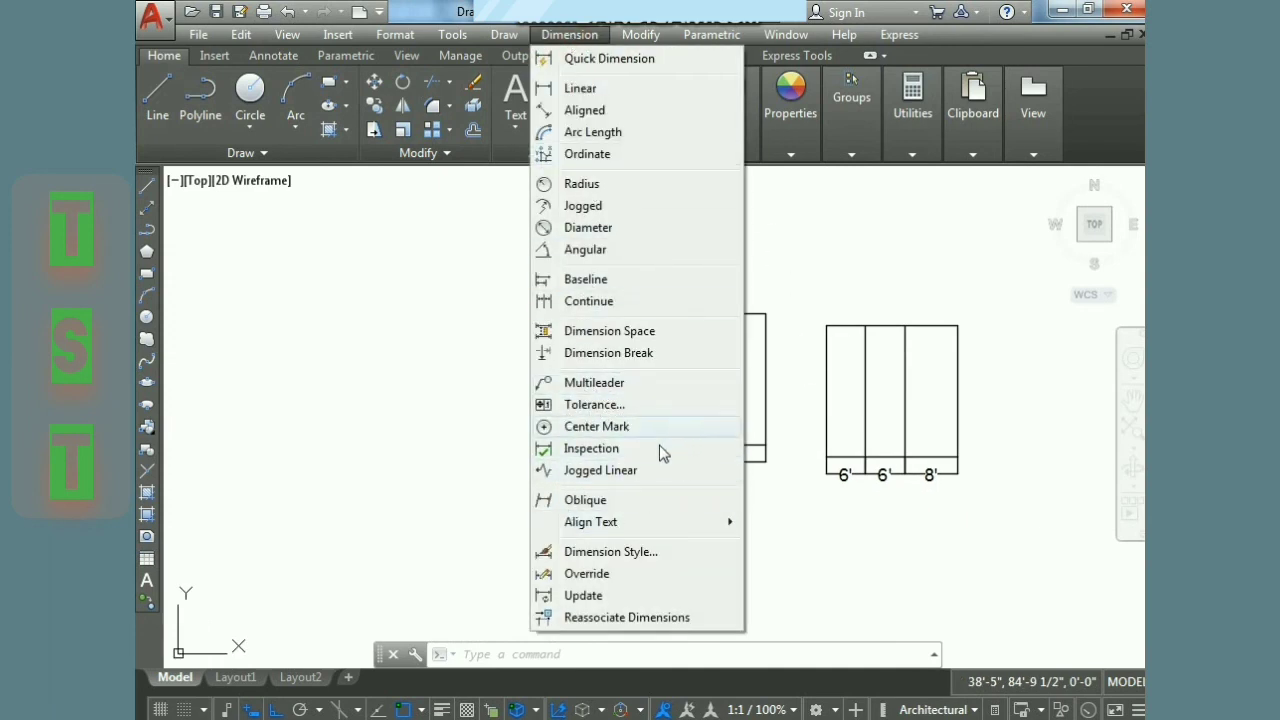
left_click(696, 435)
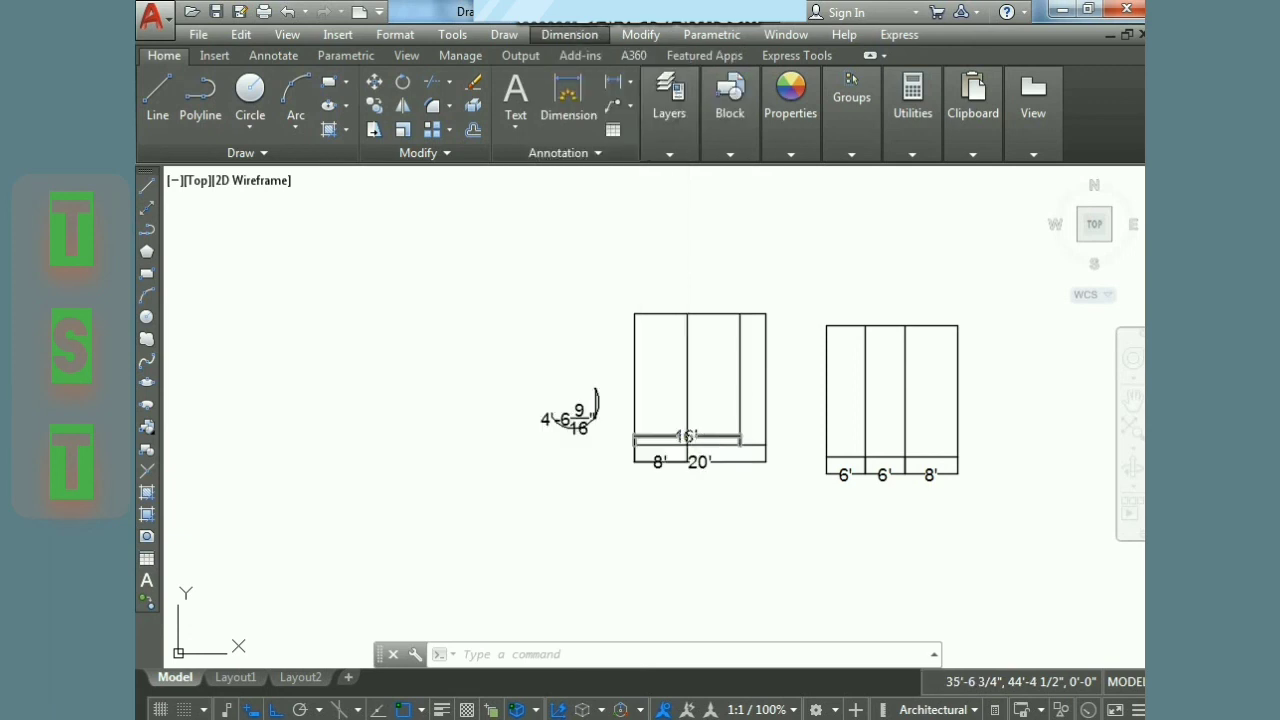